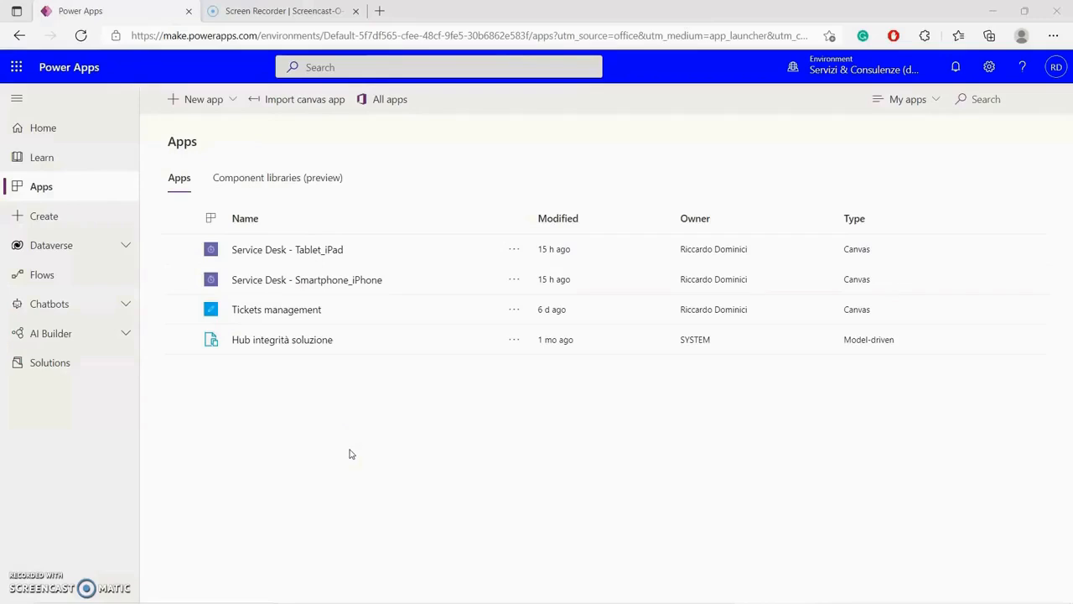
Open the Service Desk - Tablet_iPad app for editing and dismiss the studio welcome message.
click(516, 251)
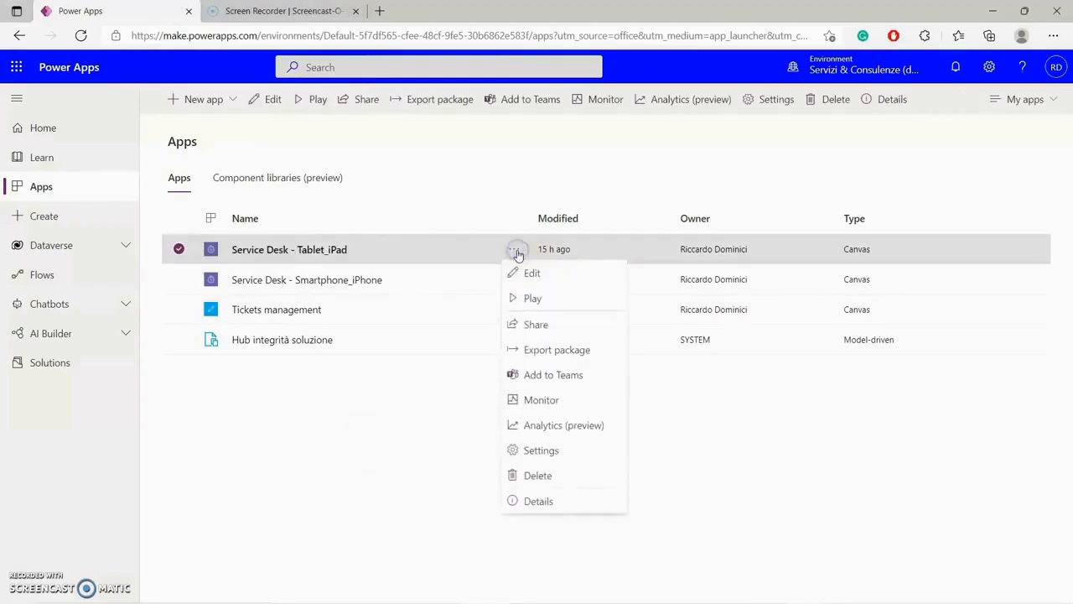
click(577, 277)
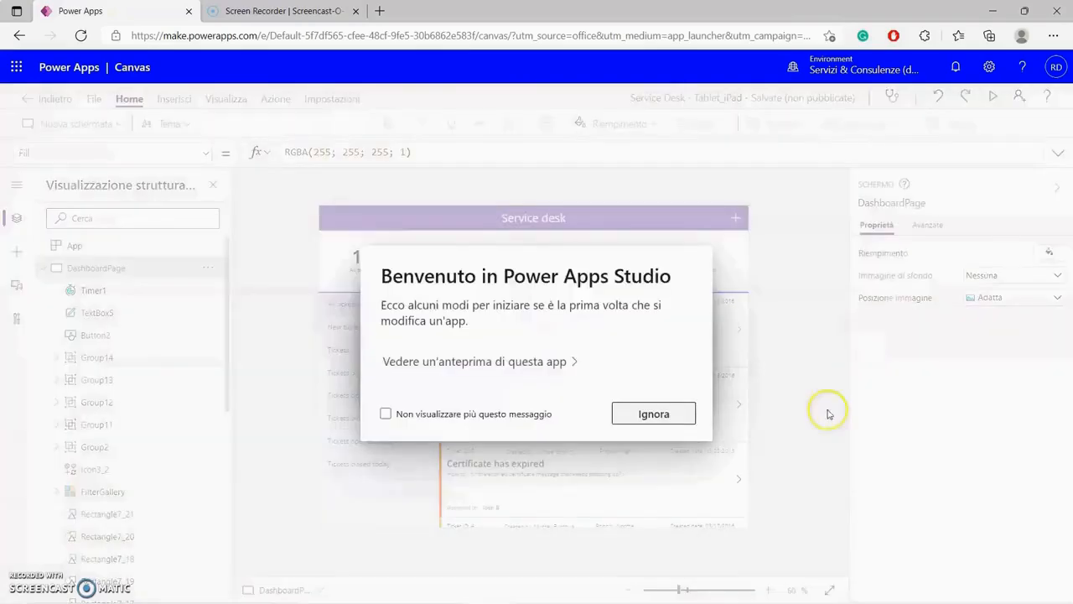
click(677, 419)
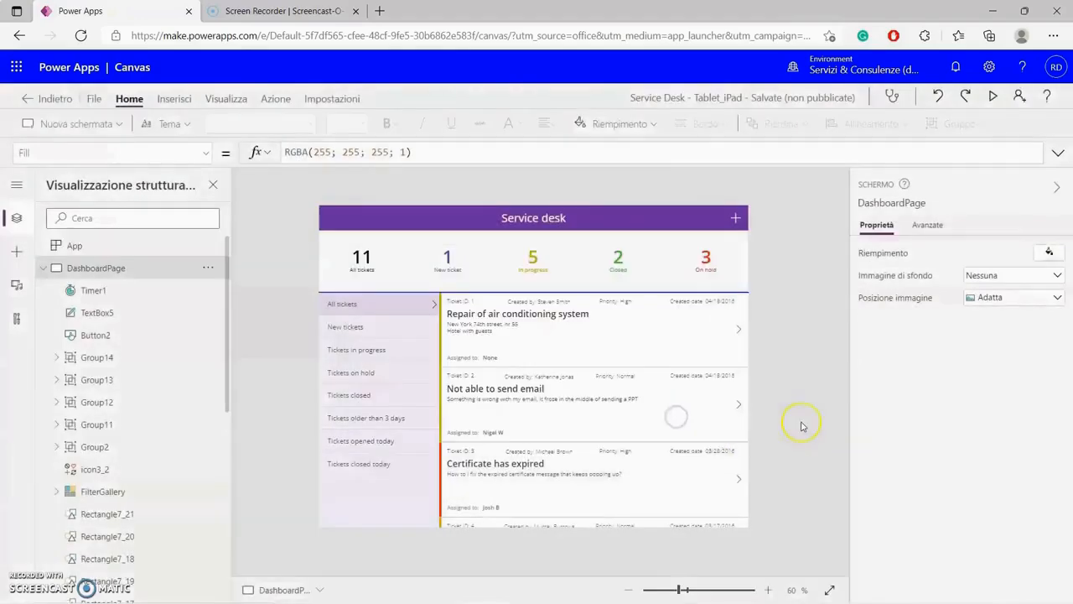
Rename the app as Service Desk - Tablet_iPad_English in its general settings.
click(328, 101)
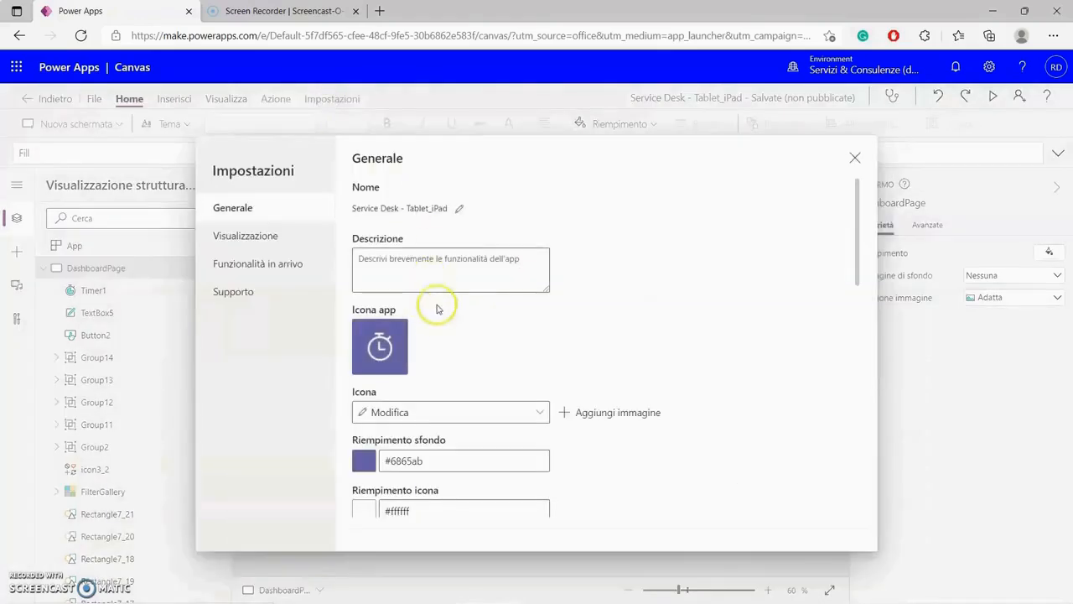
click(460, 212)
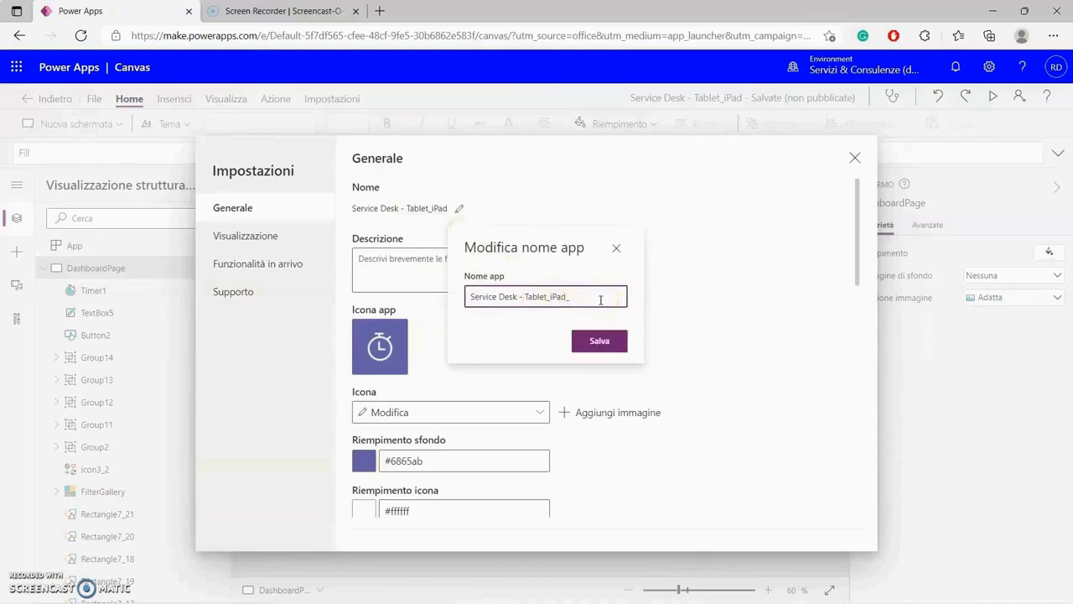
text(English)
click(611, 344)
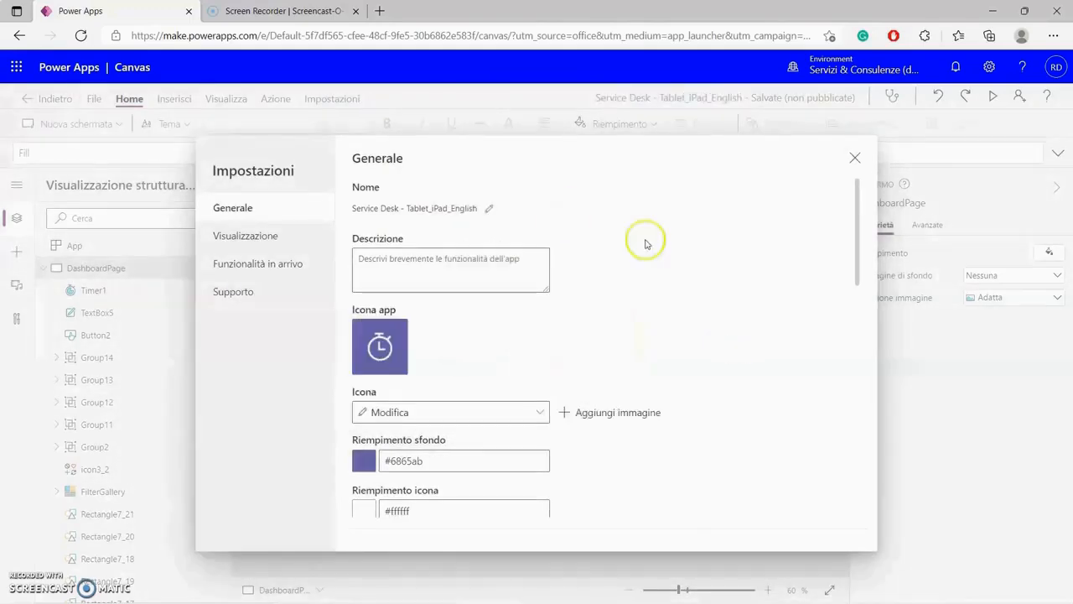
click(854, 157)
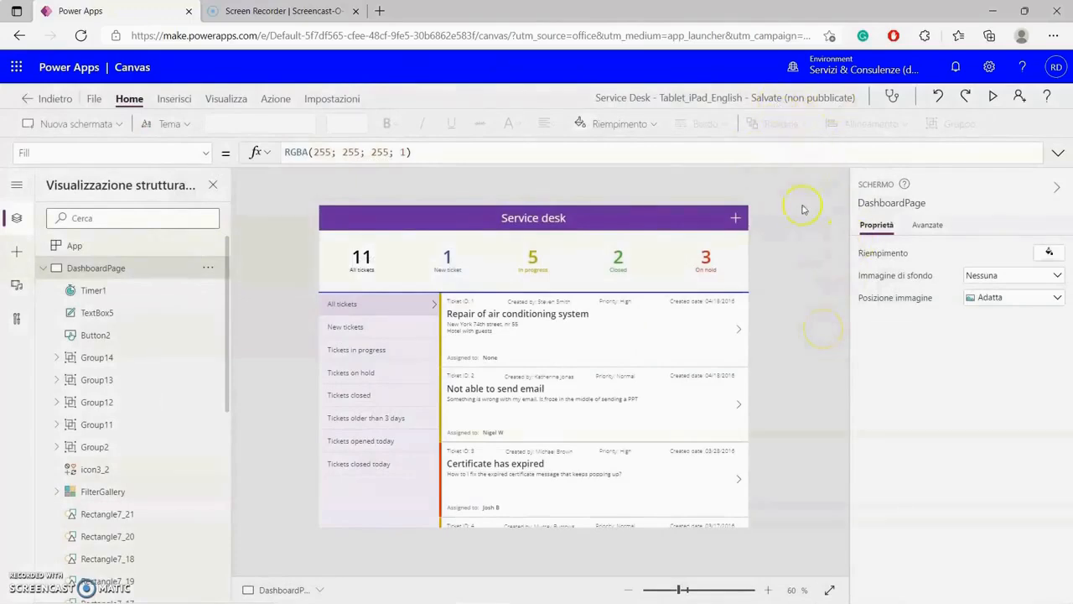
Save the renamed tablet app to the cloud and return to the list of apps.
click(92, 99)
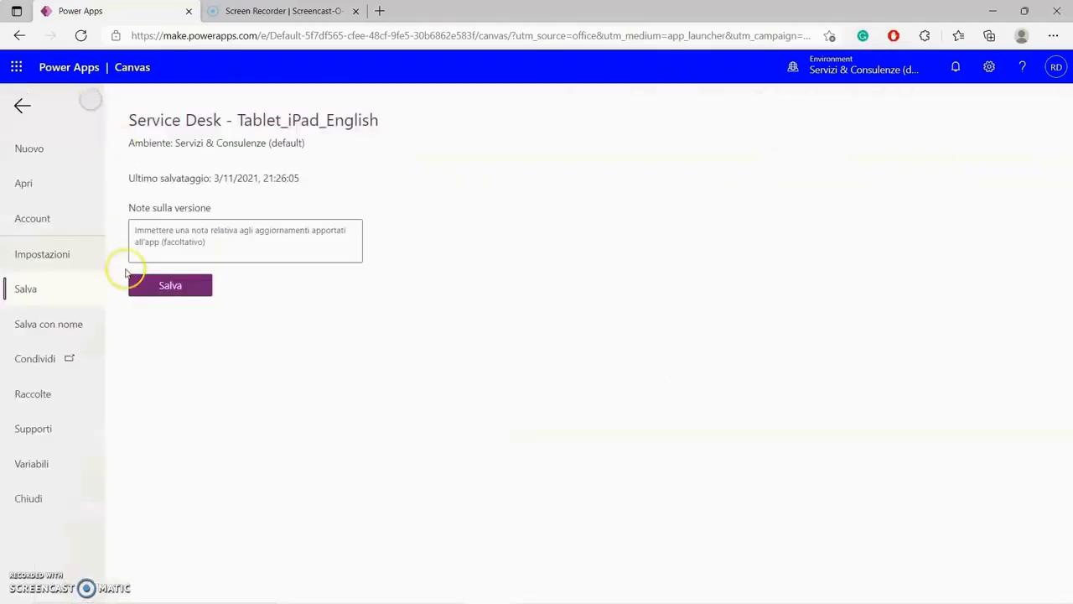
click(161, 288)
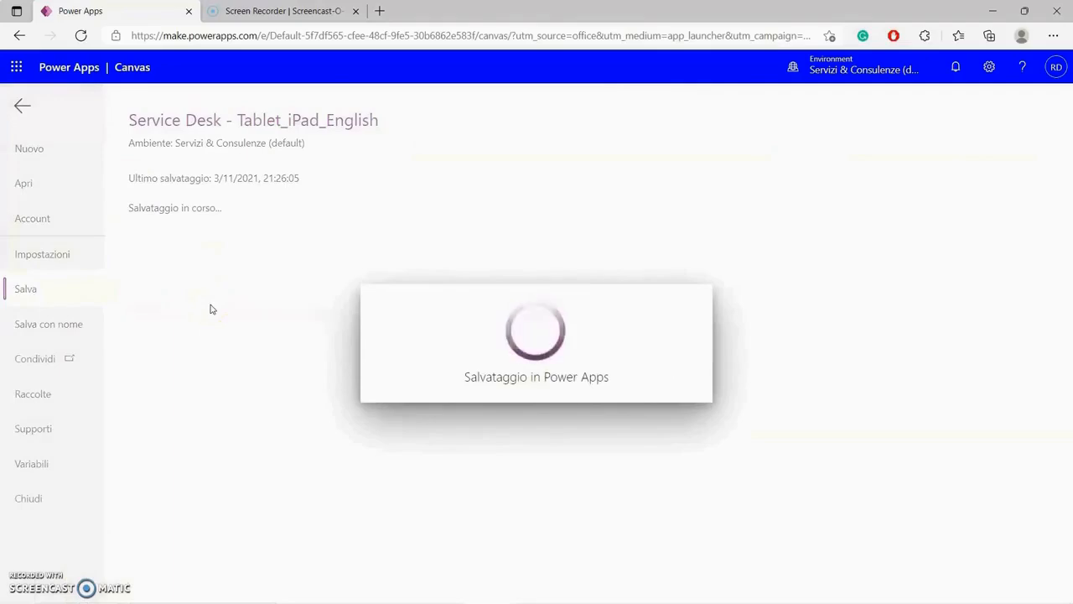
click(256, 355)
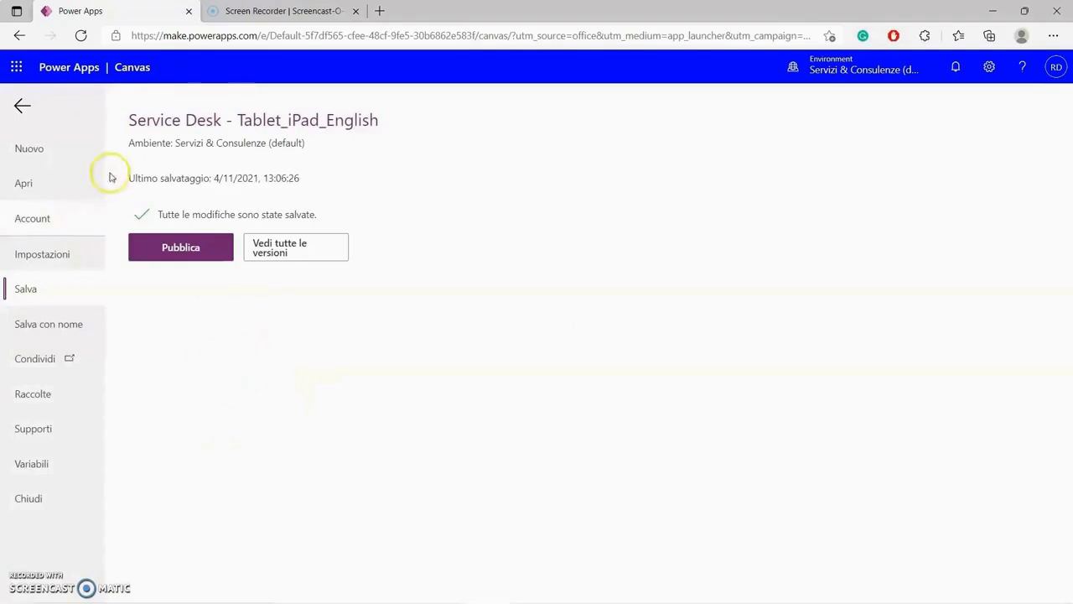
click(17, 69)
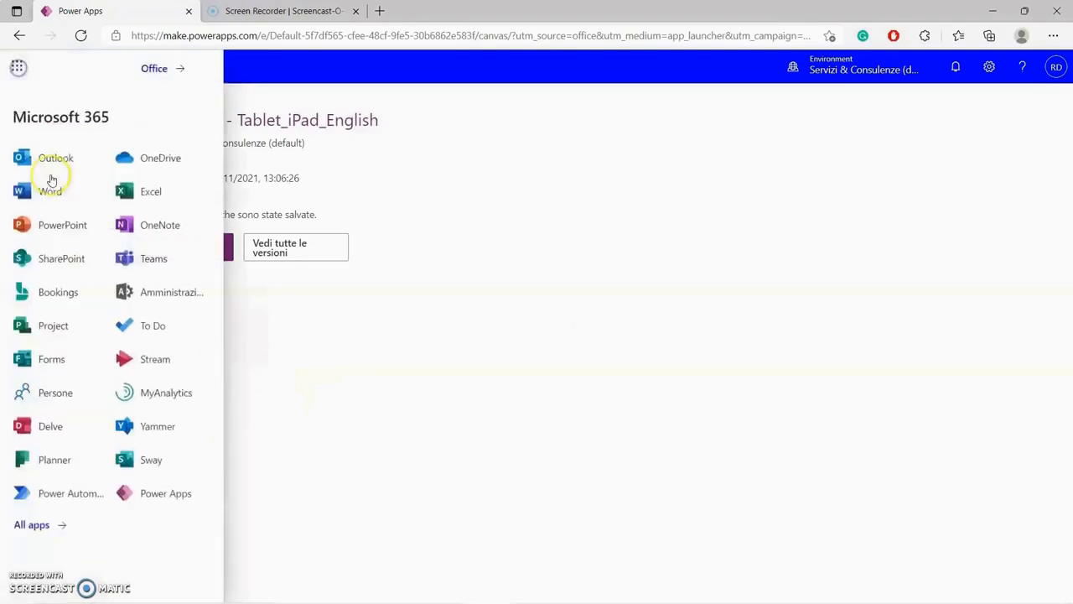
click(144, 486)
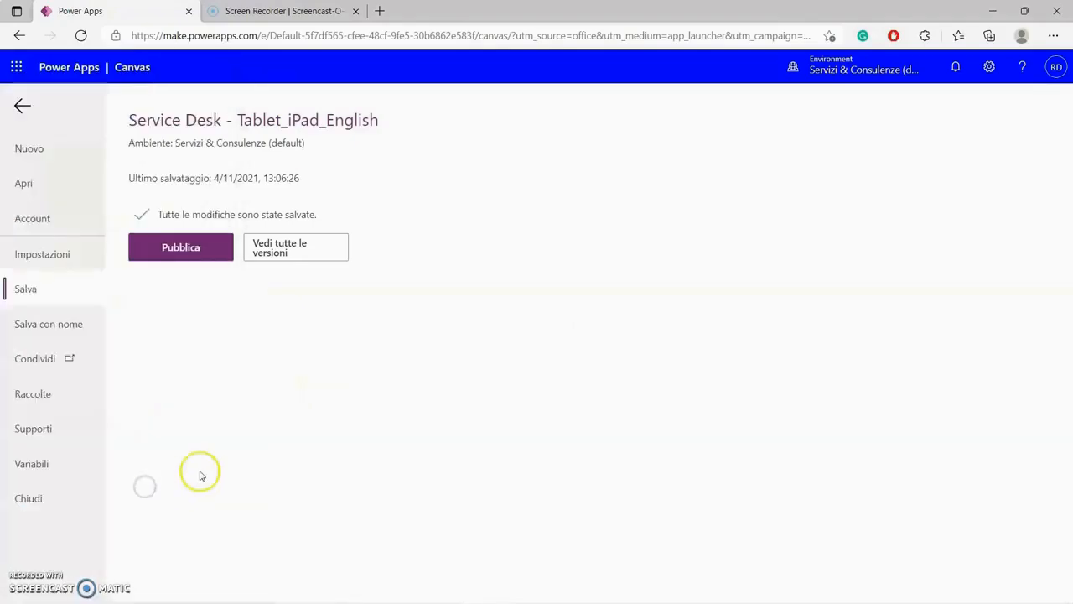
click(23, 106)
click(29, 105)
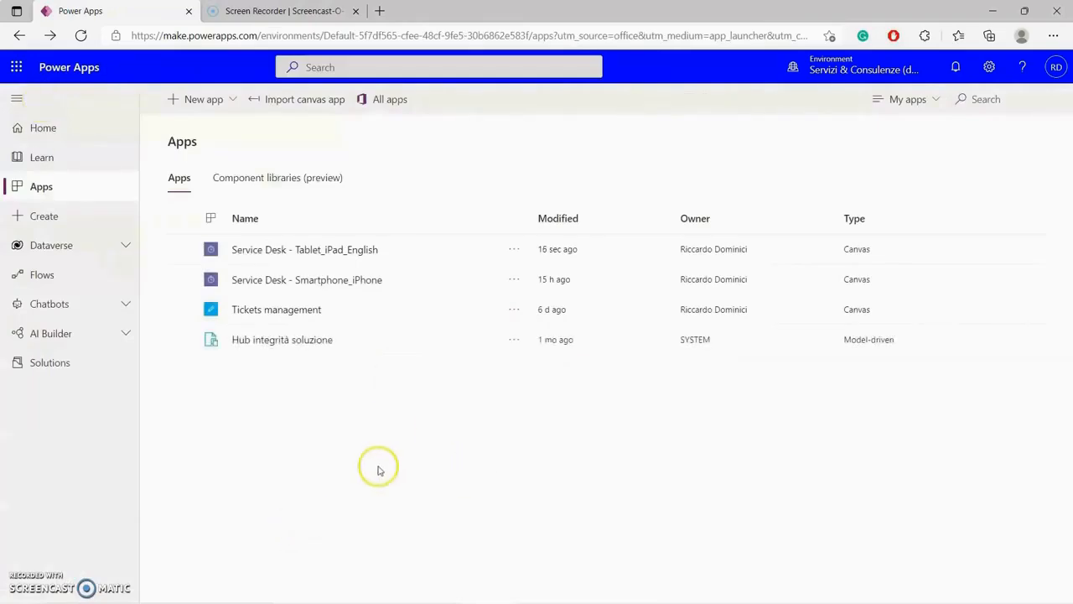
Open the Service Desk - Smartphone_iPhone app for editing and dismiss the studio welcome message.
click(514, 279)
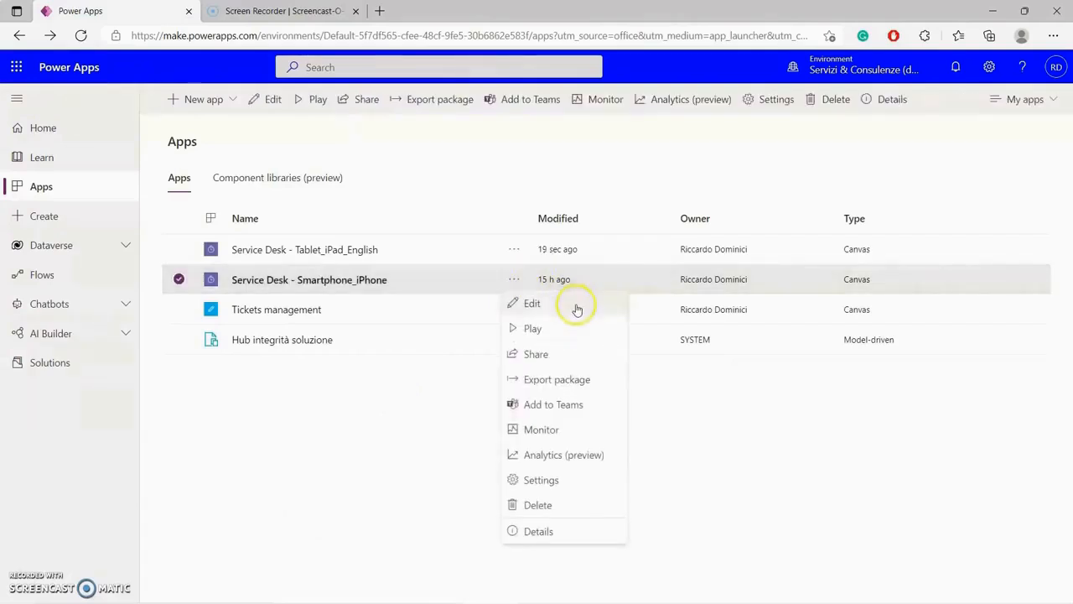
click(575, 306)
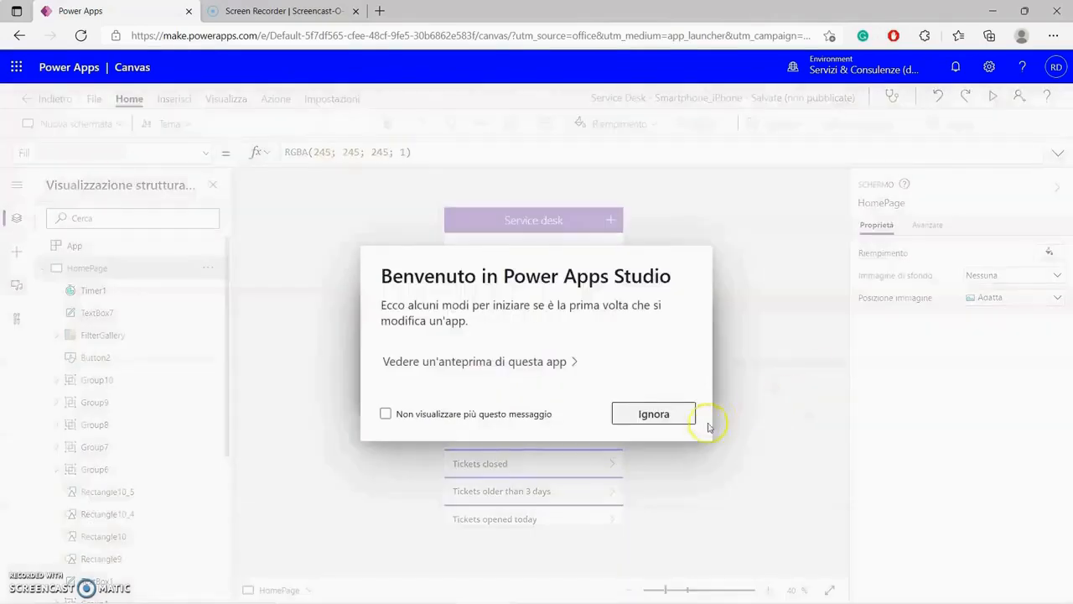
click(670, 416)
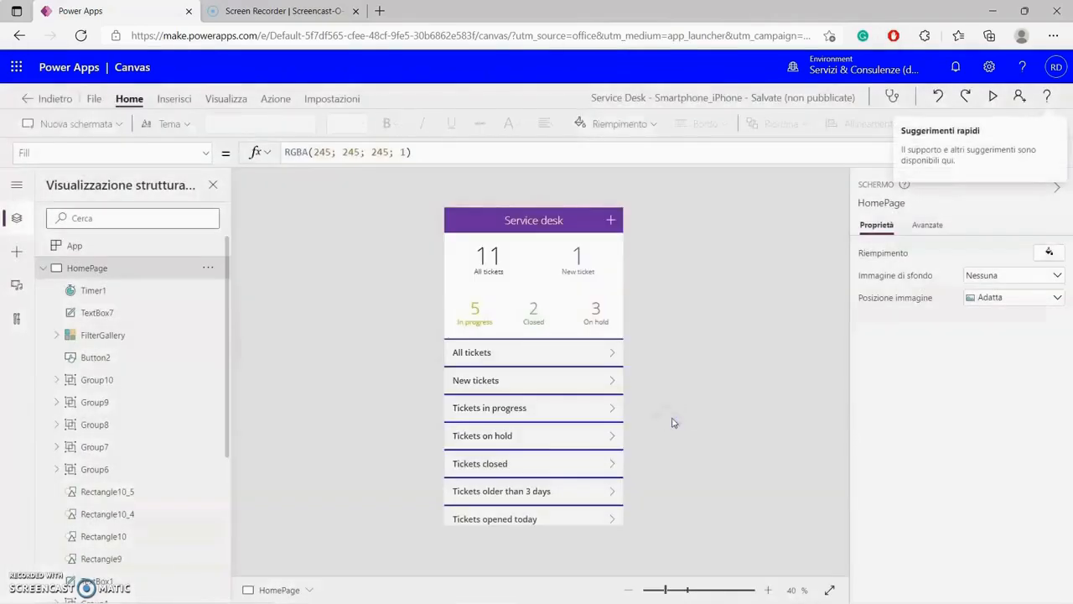
Rename the app as Service Desk - Smartphone_iPhone_English in its general settings and save it.
click(331, 99)
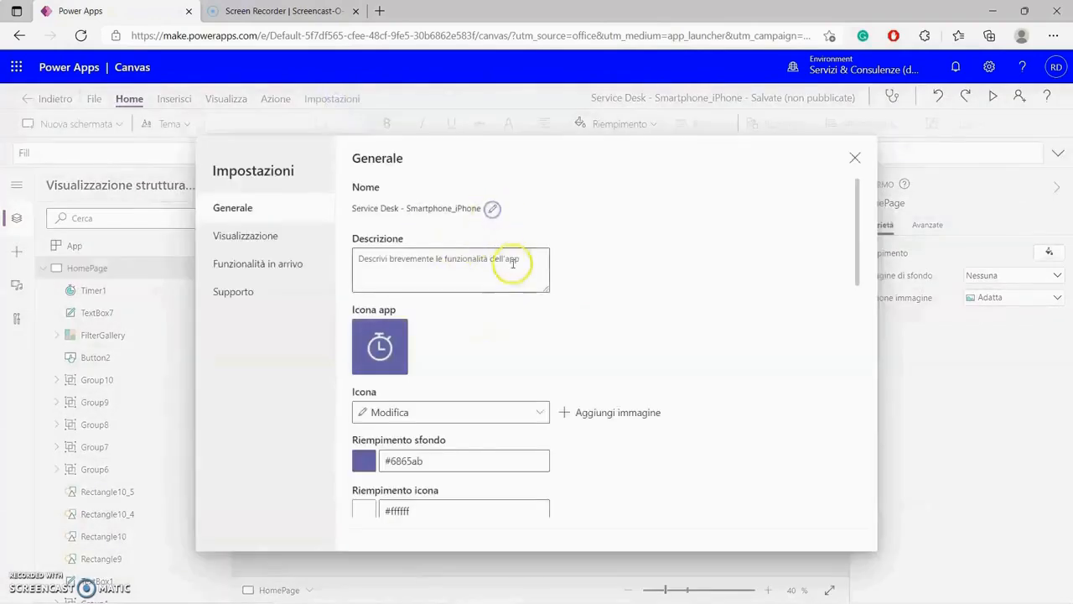
click(493, 208)
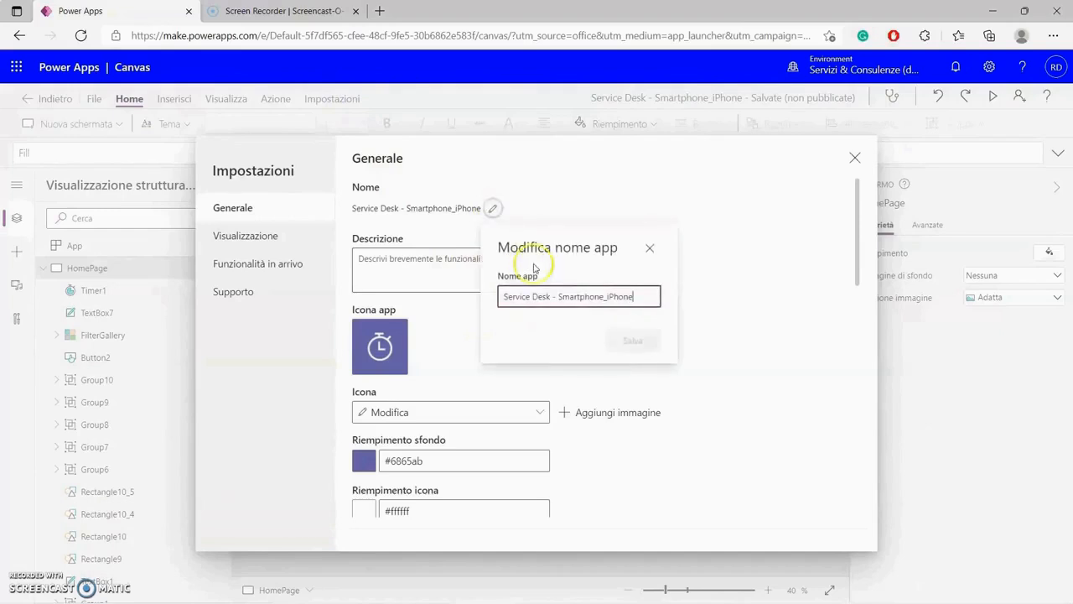
text(_)
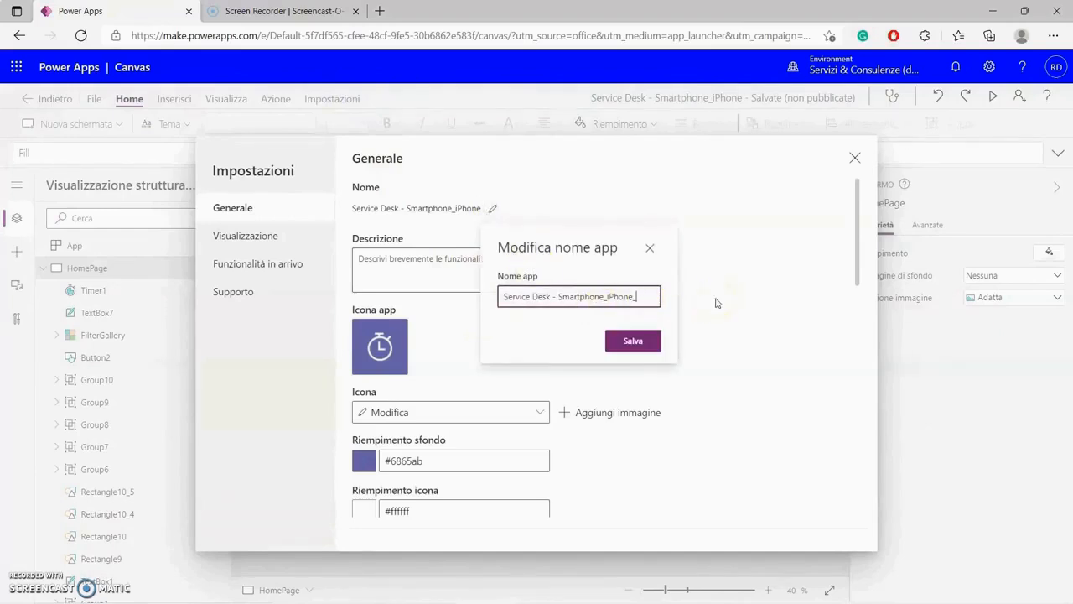
text(English)
click(629, 342)
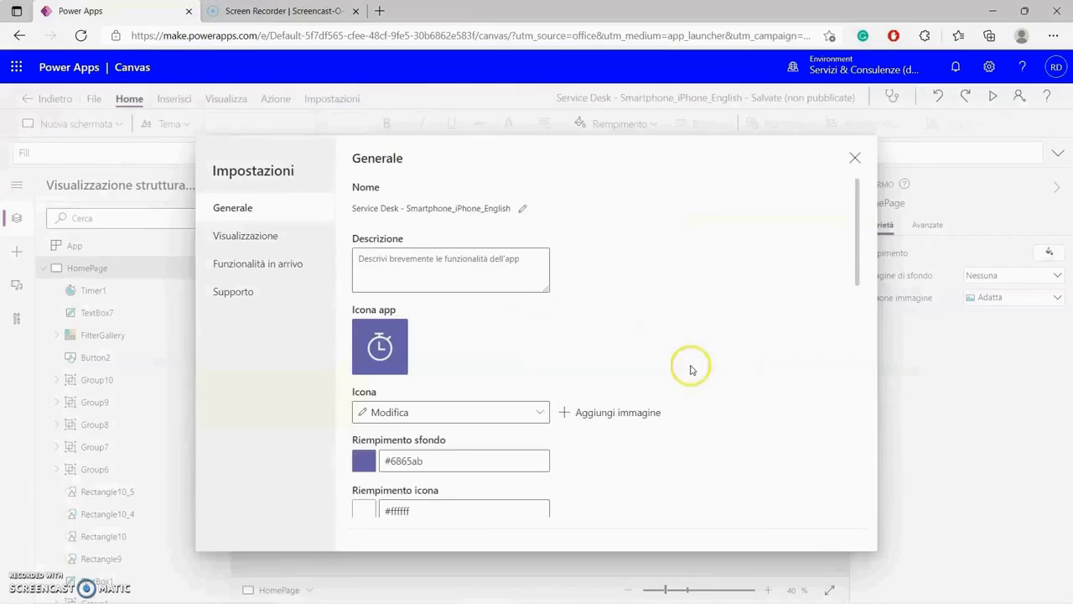
click(856, 158)
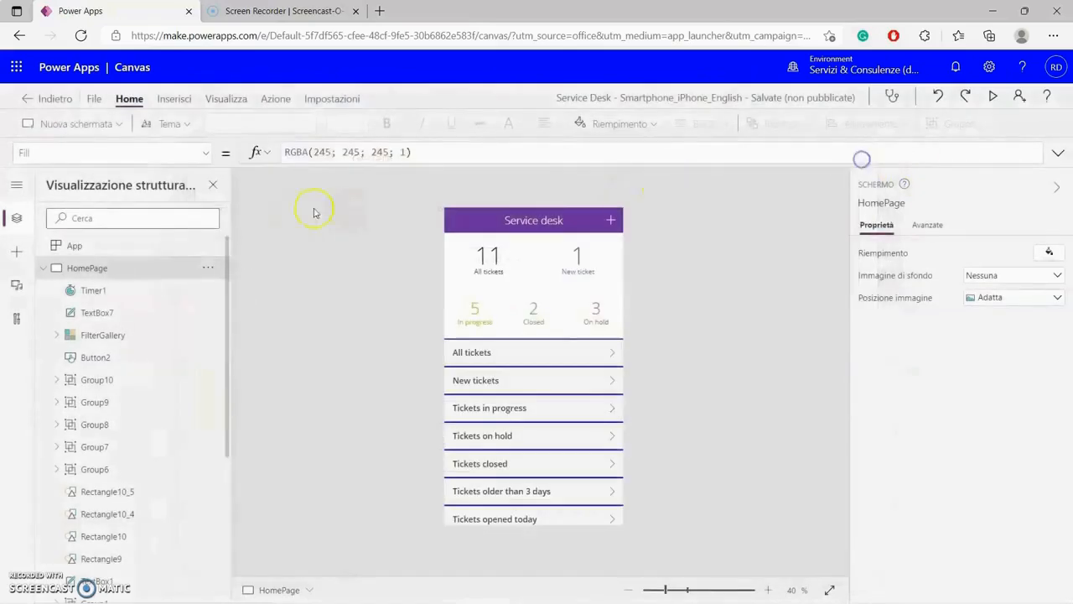
click(94, 98)
click(194, 289)
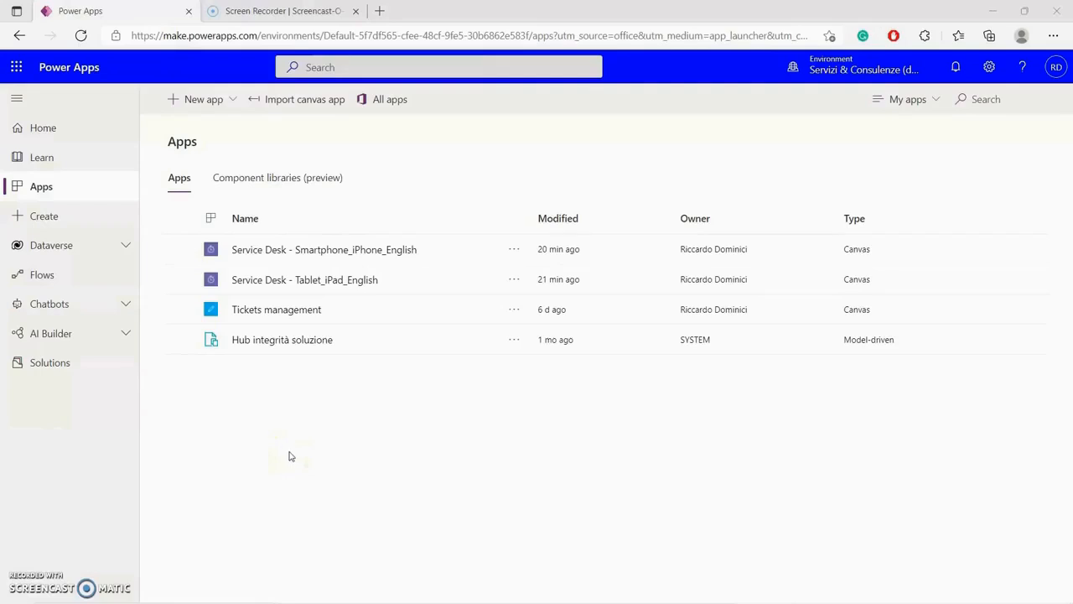
Open the Service Desk - Smartphone_iPhone_English app for editing and dismiss the studio welcome message.
click(514, 251)
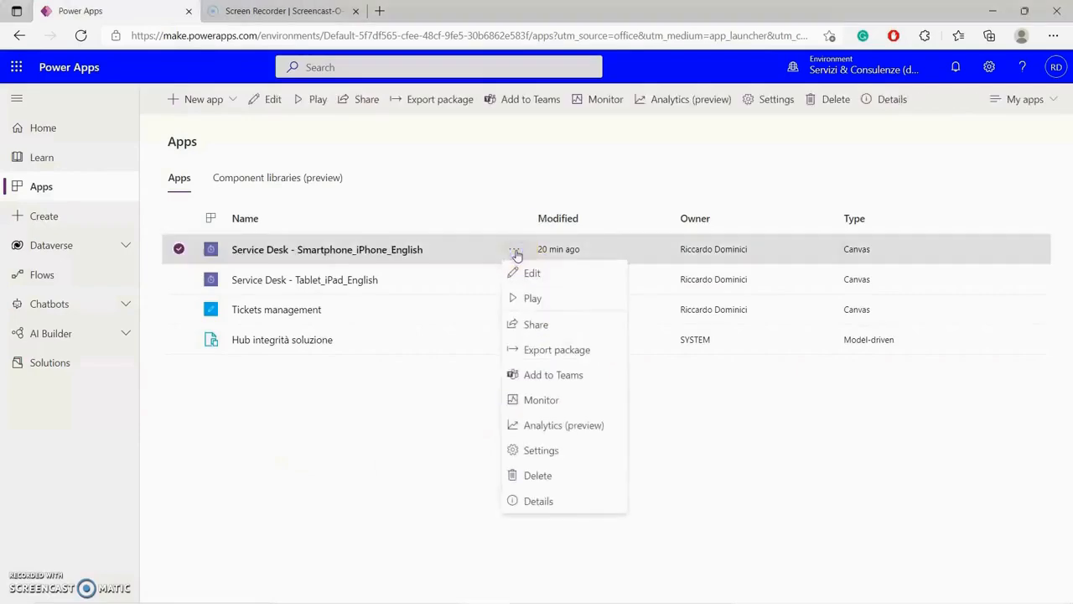
click(553, 275)
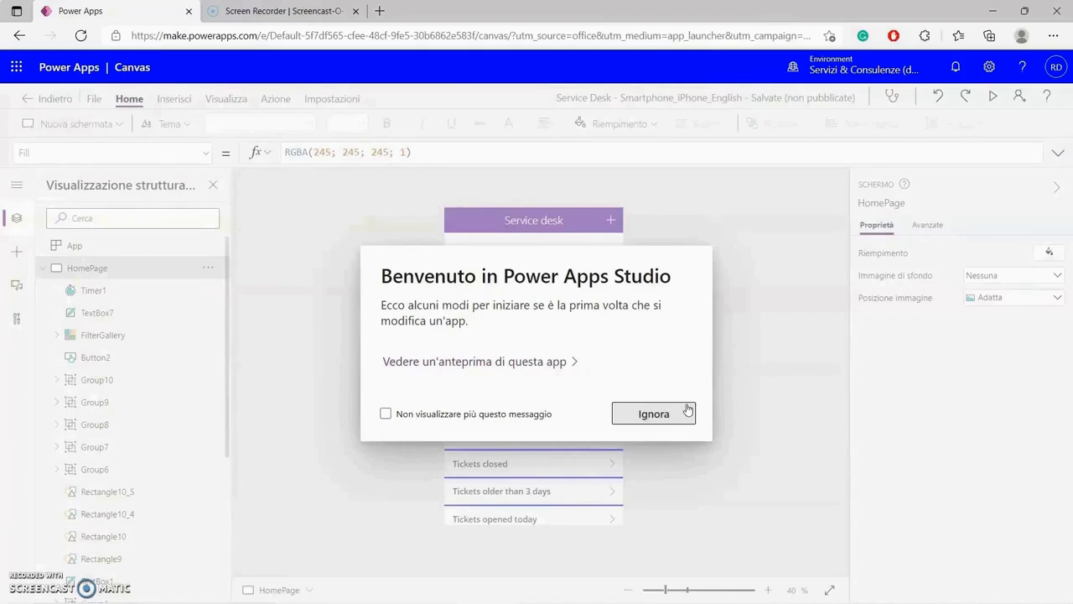
click(676, 411)
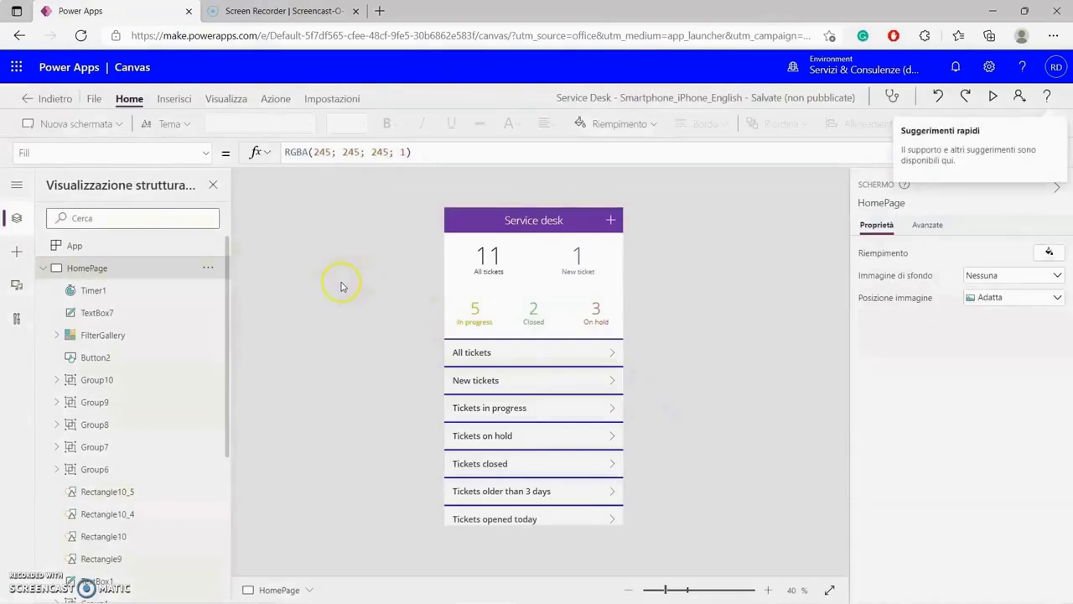
Save a cloud copy of the smartphone app under the name Service Desk - Smartphone_iPhone_Italiano.
click(94, 102)
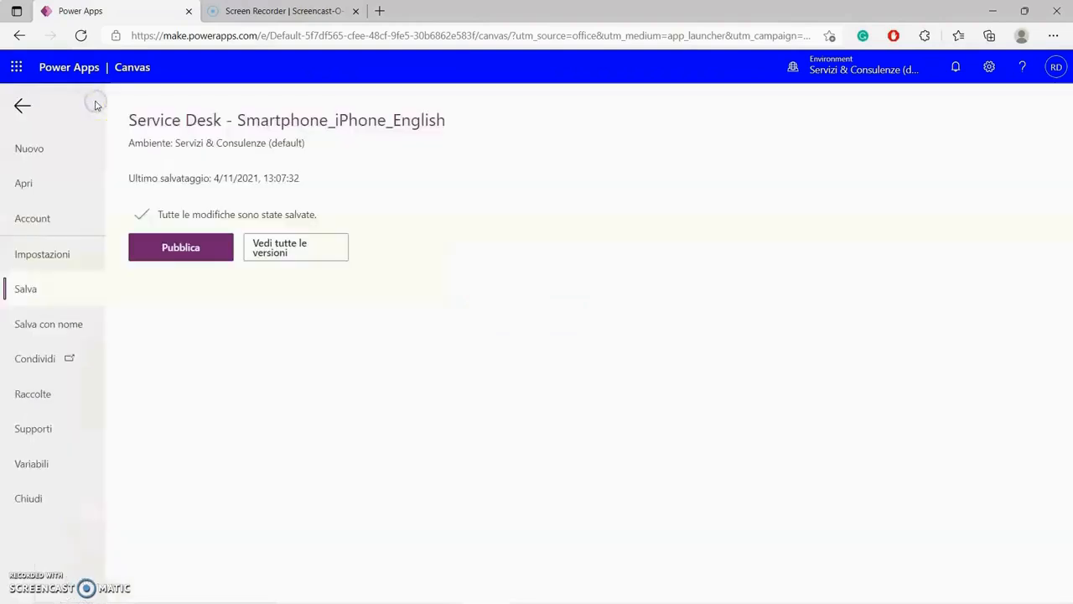
click(49, 327)
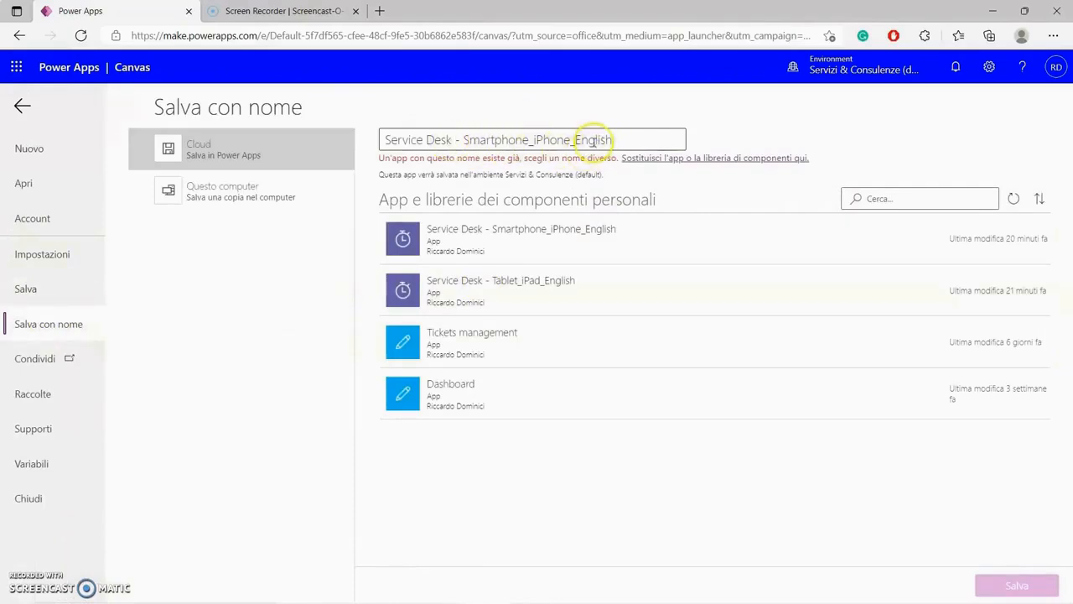
click(577, 140)
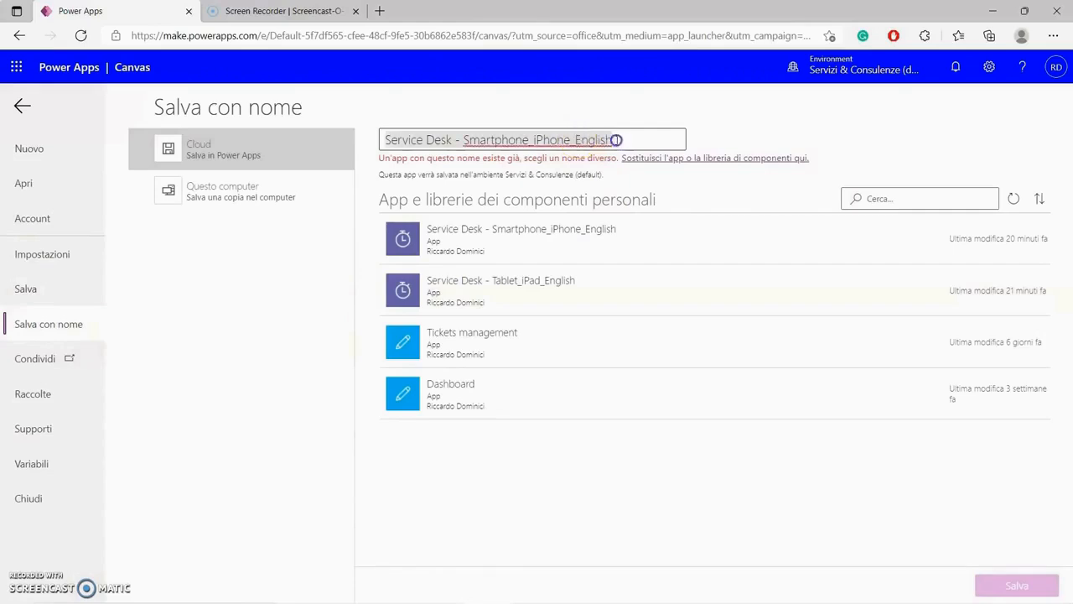
click(621, 140)
key(BackSpace)
key(BackSpace)
key(BackSpace)
key(BackSpace)
key(BackSpace)
key(BackSpace)
key(BackSpace)
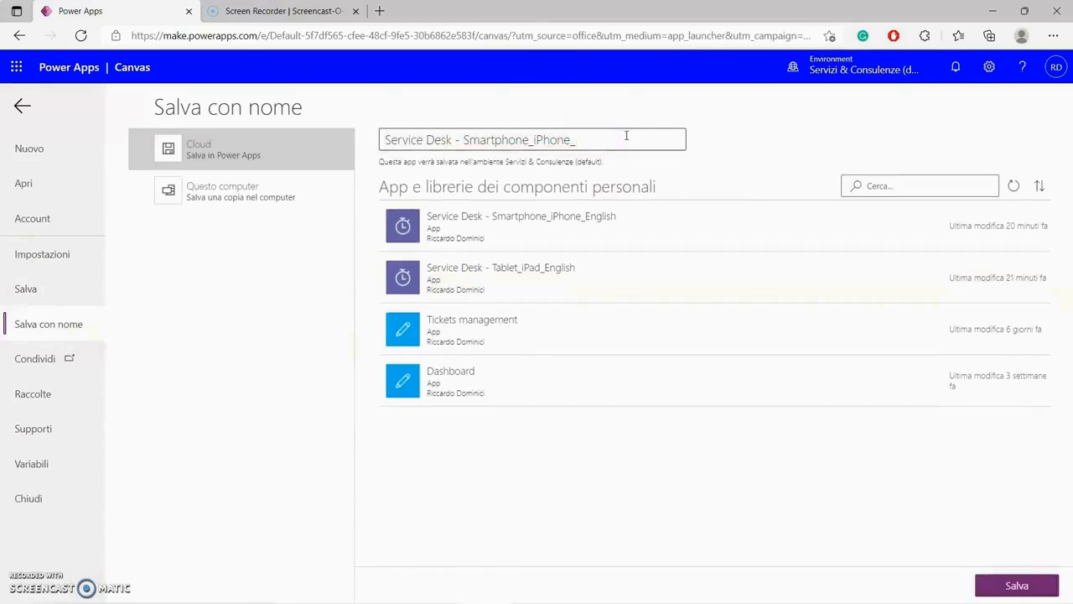
text(Italiano)
click(1017, 582)
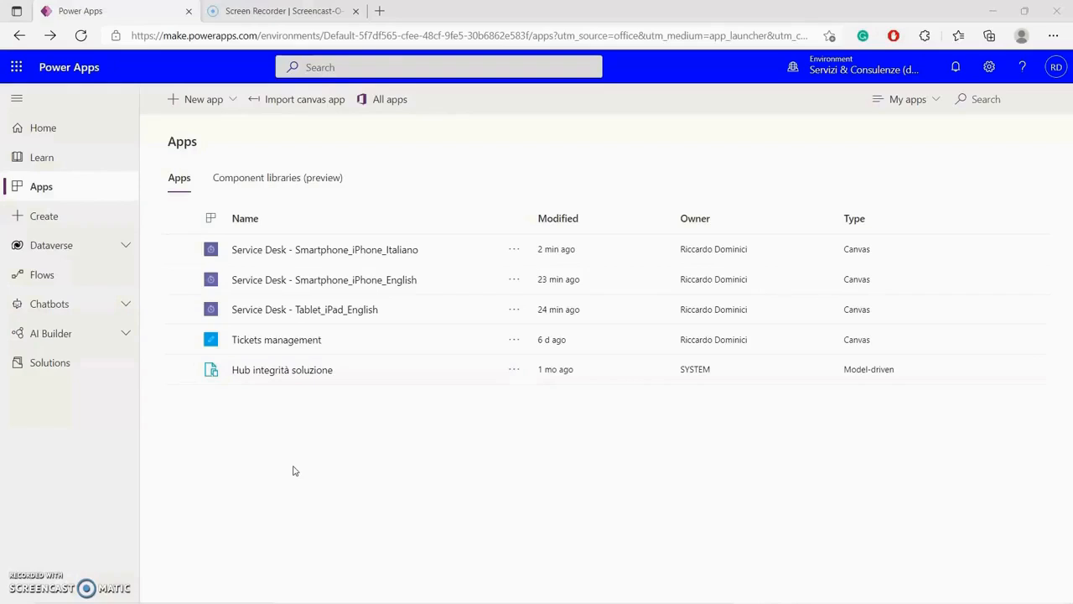
Open the Service Desk - Tablet_iPad_English app for editing and dismiss the studio welcome message.
click(516, 313)
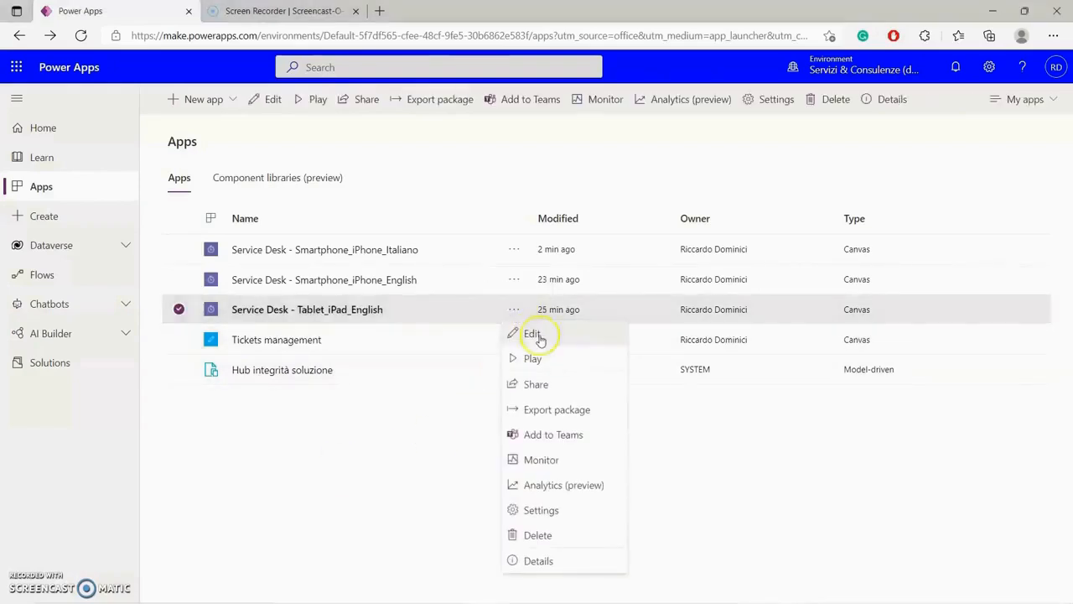
click(541, 337)
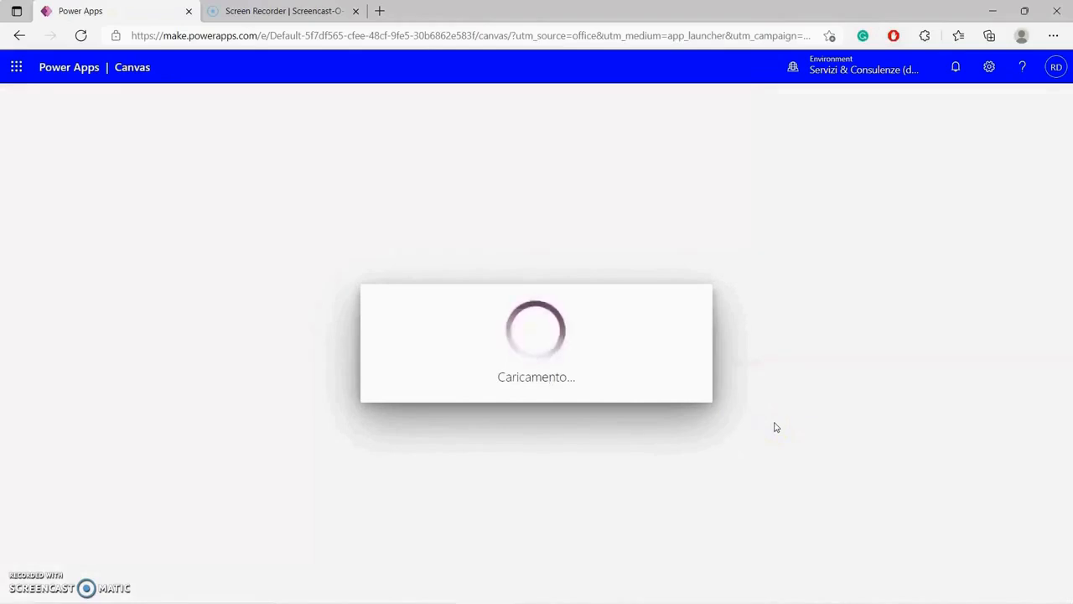
click(772, 415)
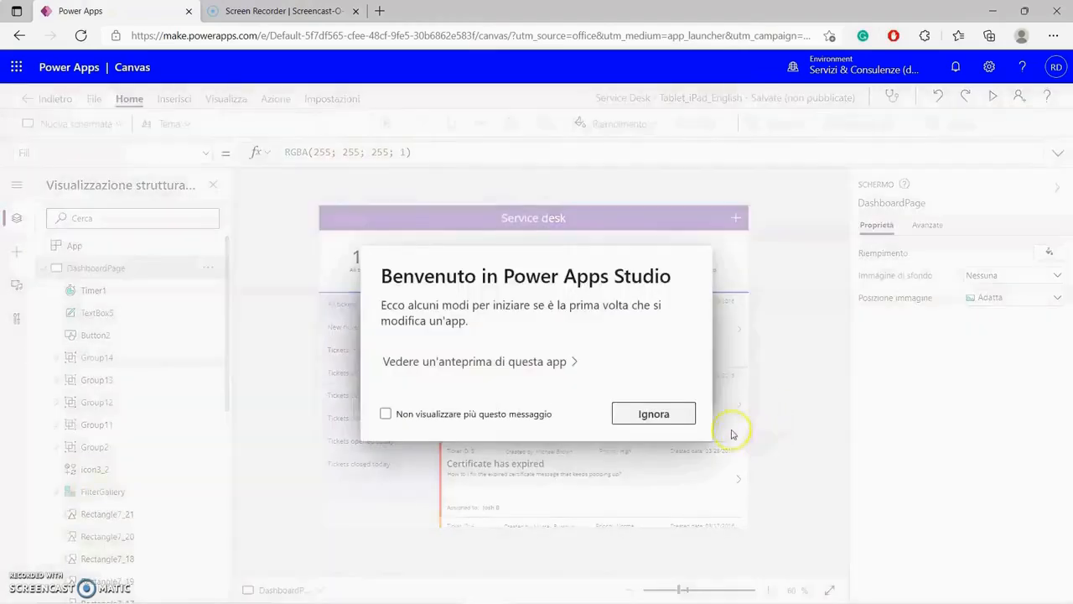
click(671, 422)
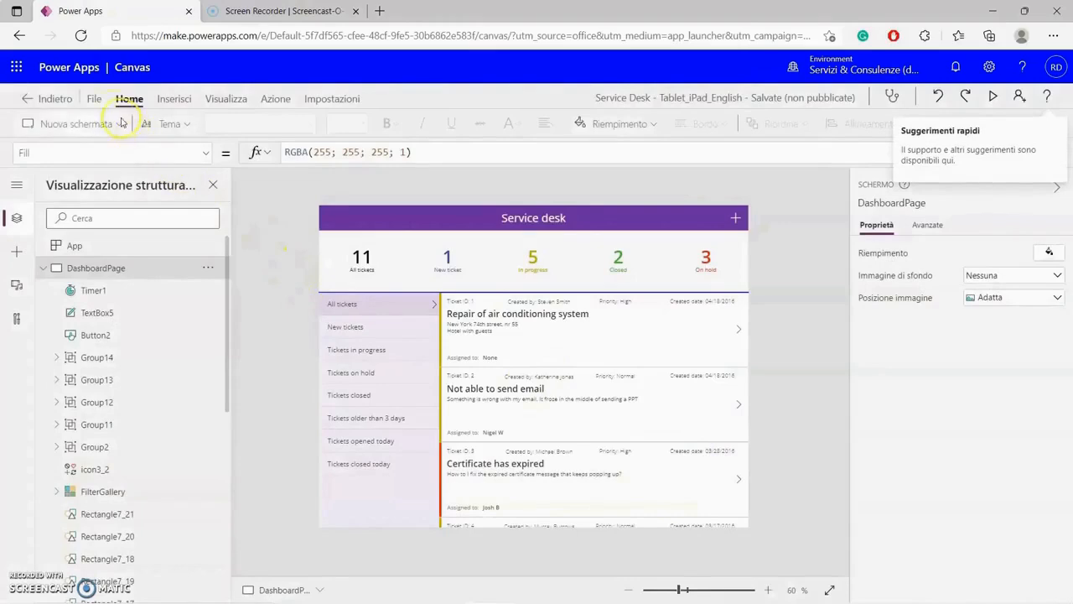
Save a cloud copy of the tablet app under the name Service Desk - Tablet_iPad_Italiano.
click(93, 101)
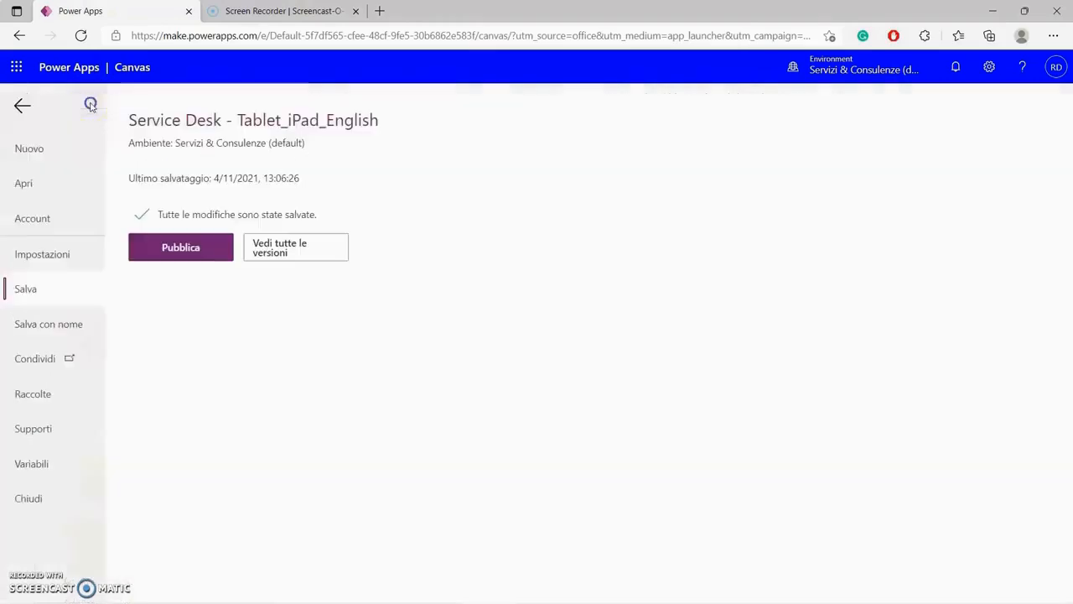
click(52, 325)
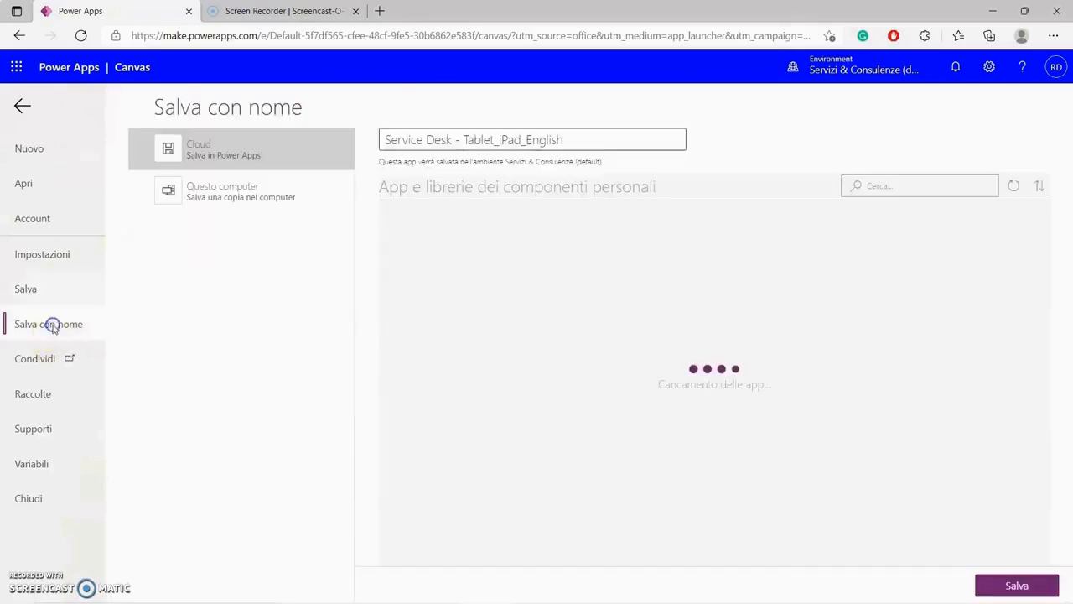
click(553, 144)
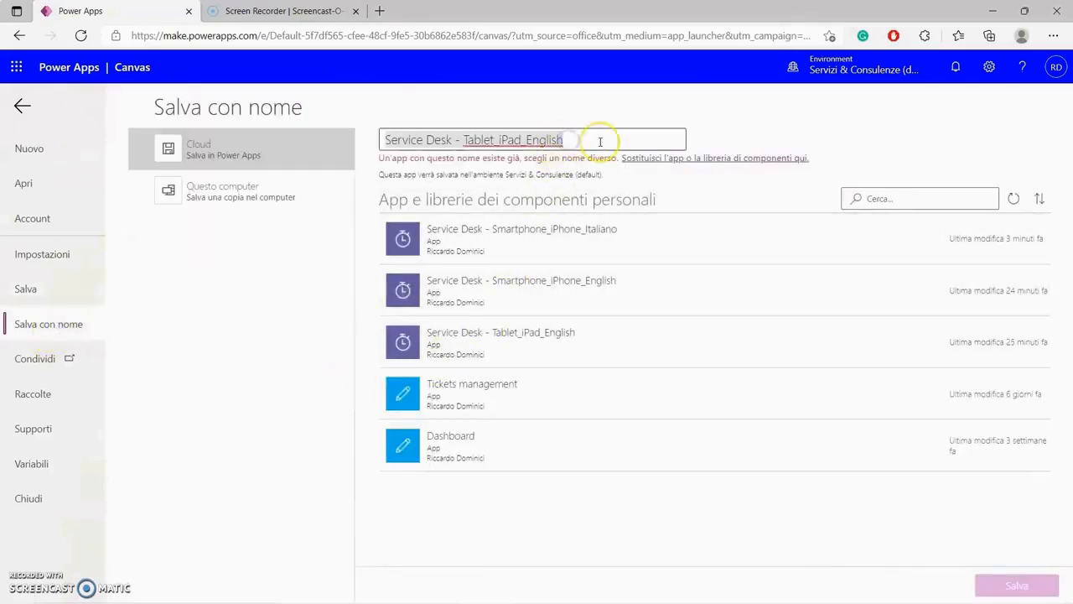
click(599, 141)
key(BackSpace)
key(BackSpace)
key(BackSpace)
key(BackSpace)
key(BackSpace)
key(BackSpace)
key(BackSpace)
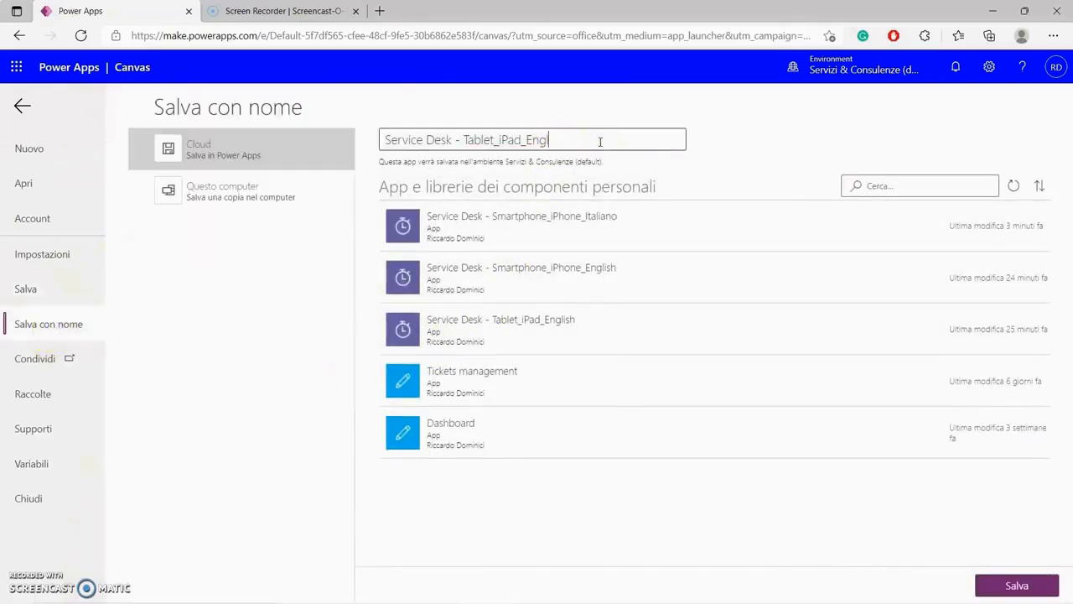
text(Italiano)
click(1015, 585)
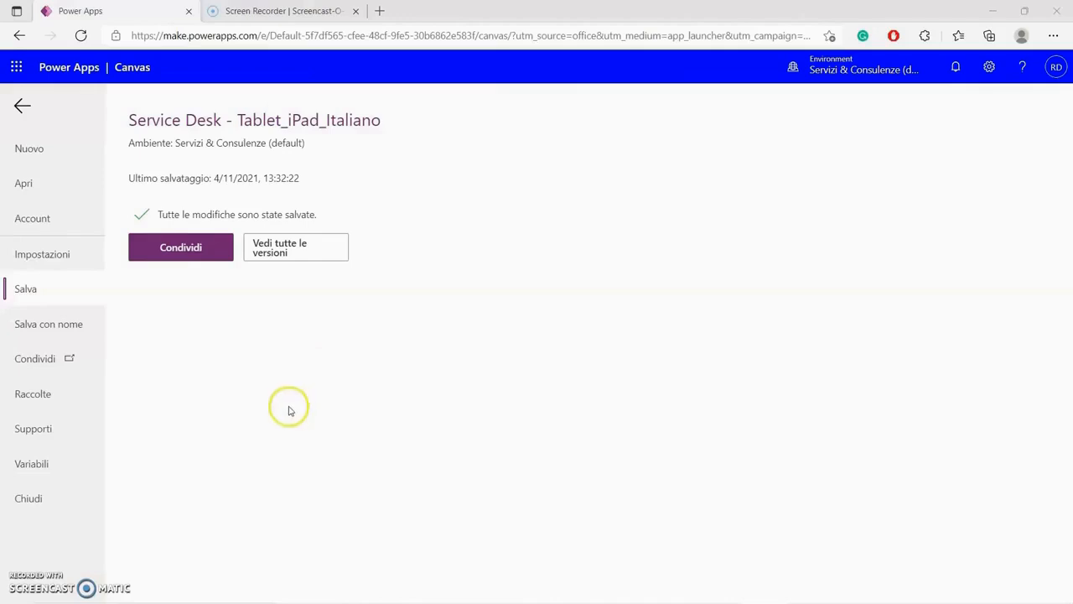
Switch to OneDrive, leaving the app editor, and open the Templates folder inside PowerApps.
click(16, 67)
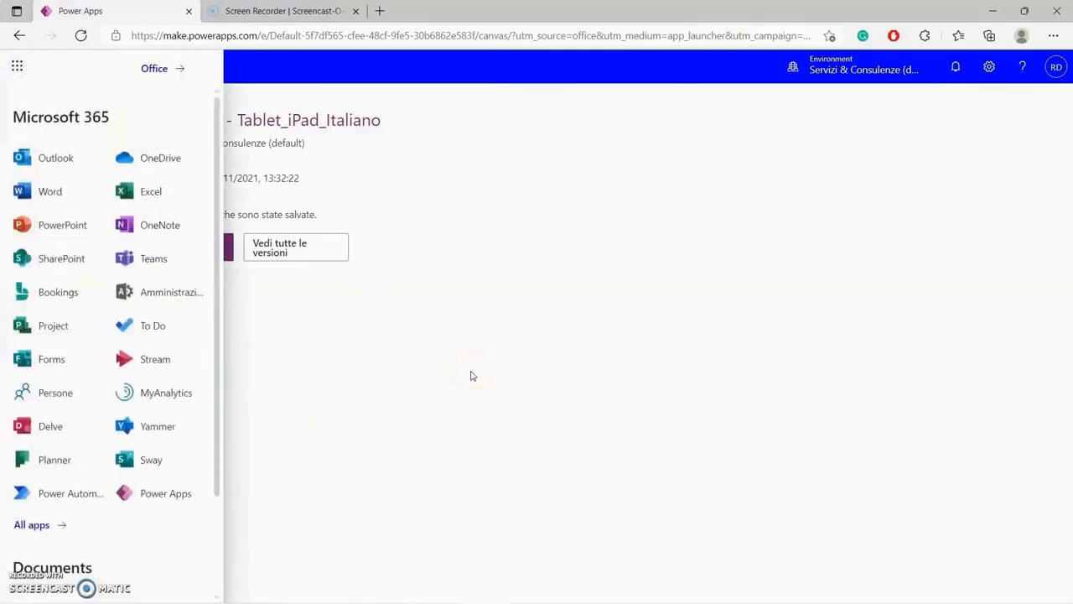
click(168, 159)
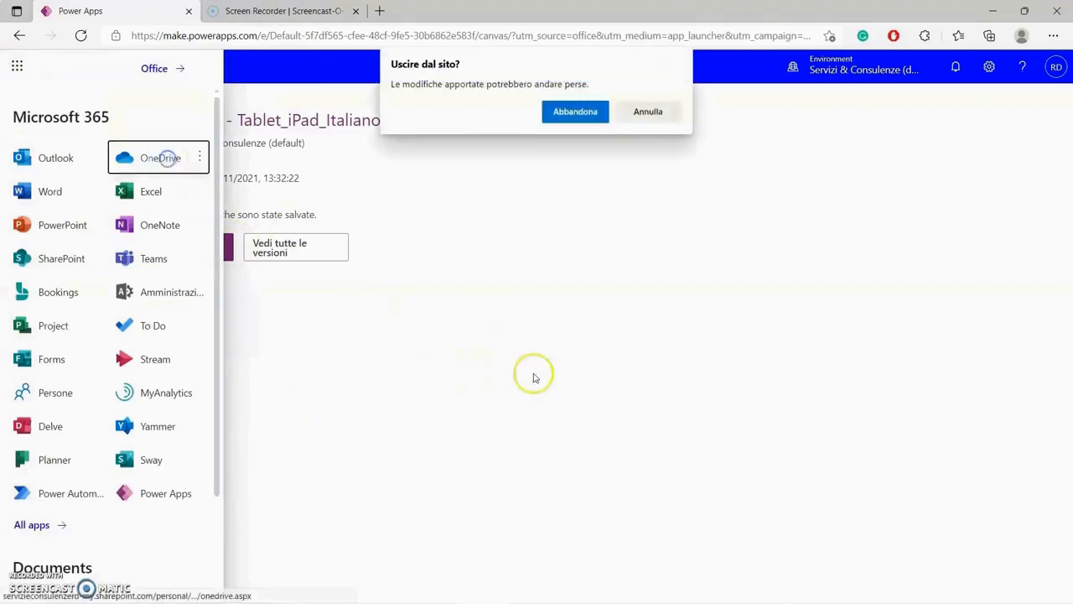
click(571, 115)
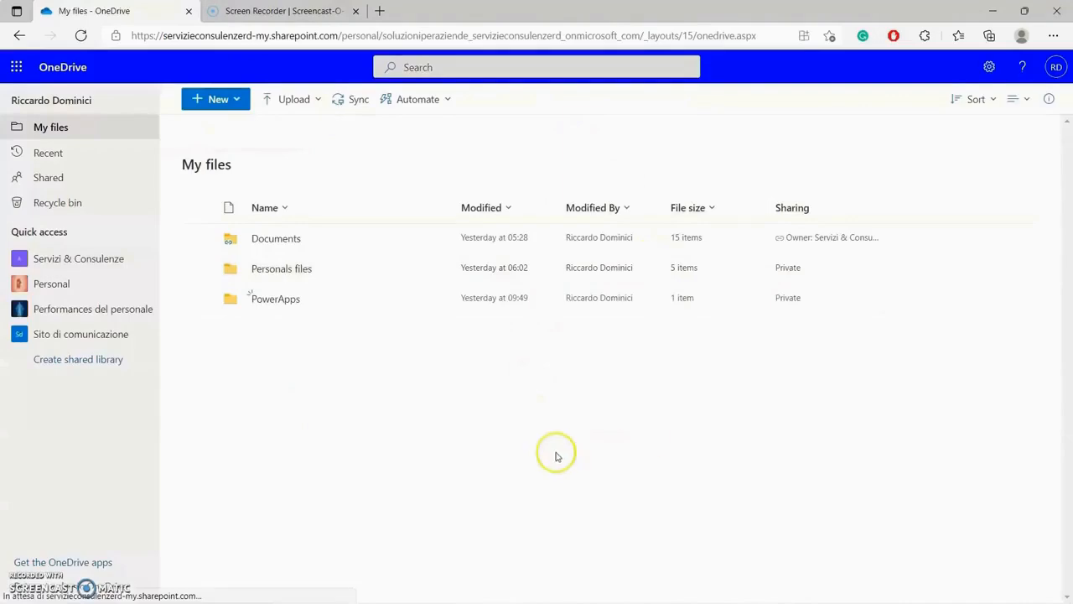
click(269, 302)
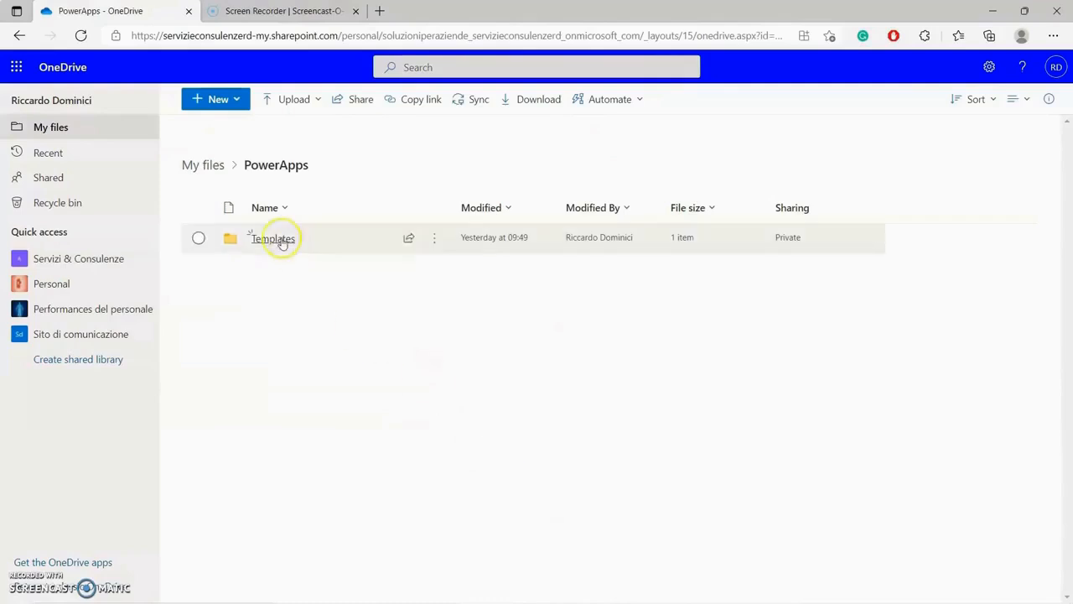
click(282, 241)
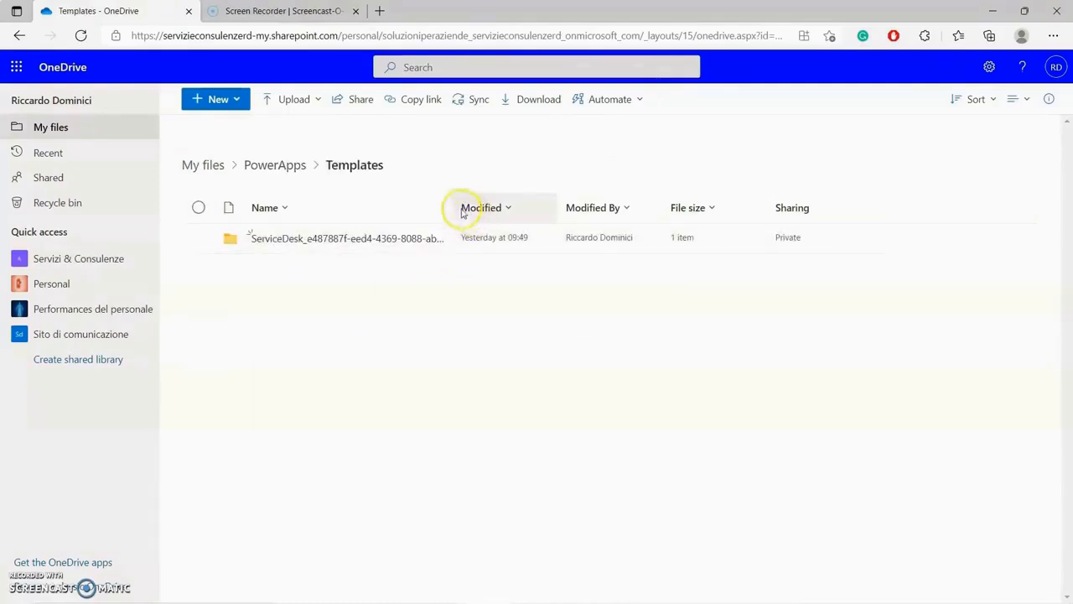
Widen the Name column, examine the contents of the ServiceDesk template folder and return to Templates.
drag(455, 209, 527, 210)
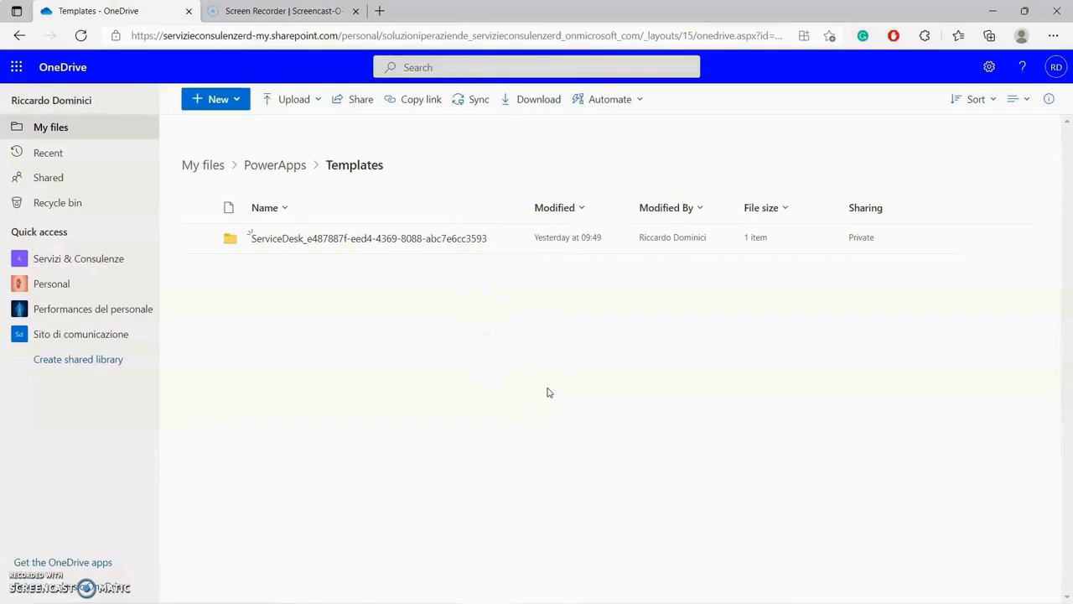
click(450, 239)
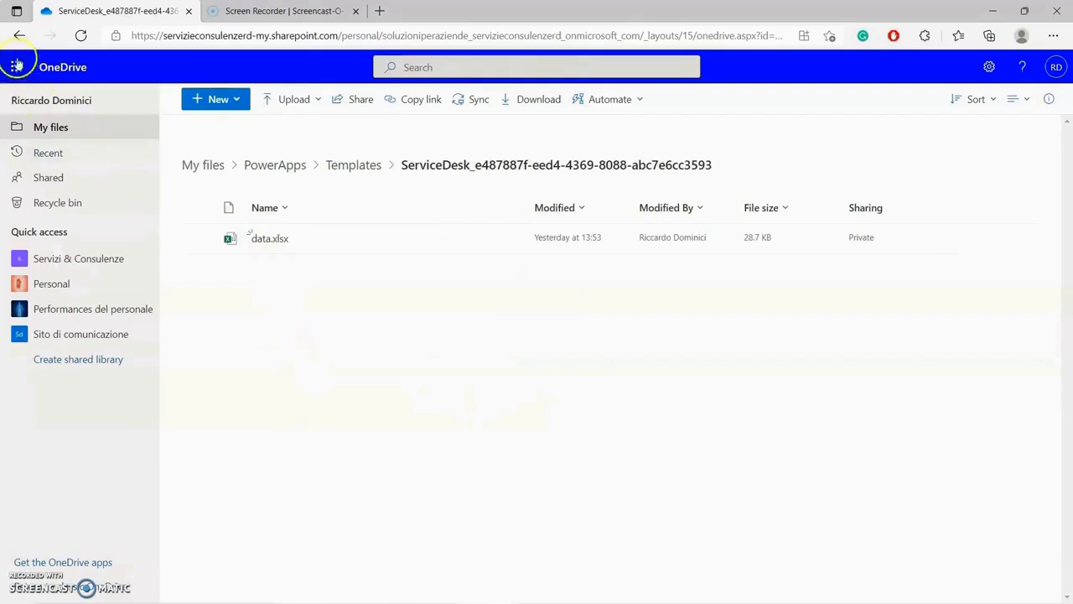
click(18, 37)
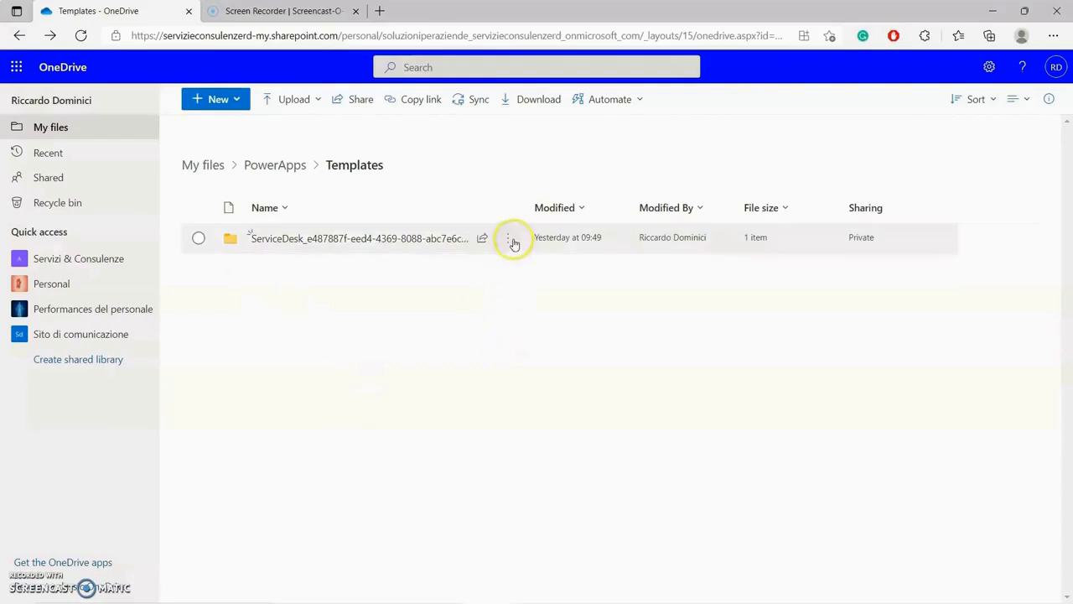
Rename the ServiceDesk folder in Templates as ServiceDesk_Englis, replacing its long identifier suffix.
click(510, 240)
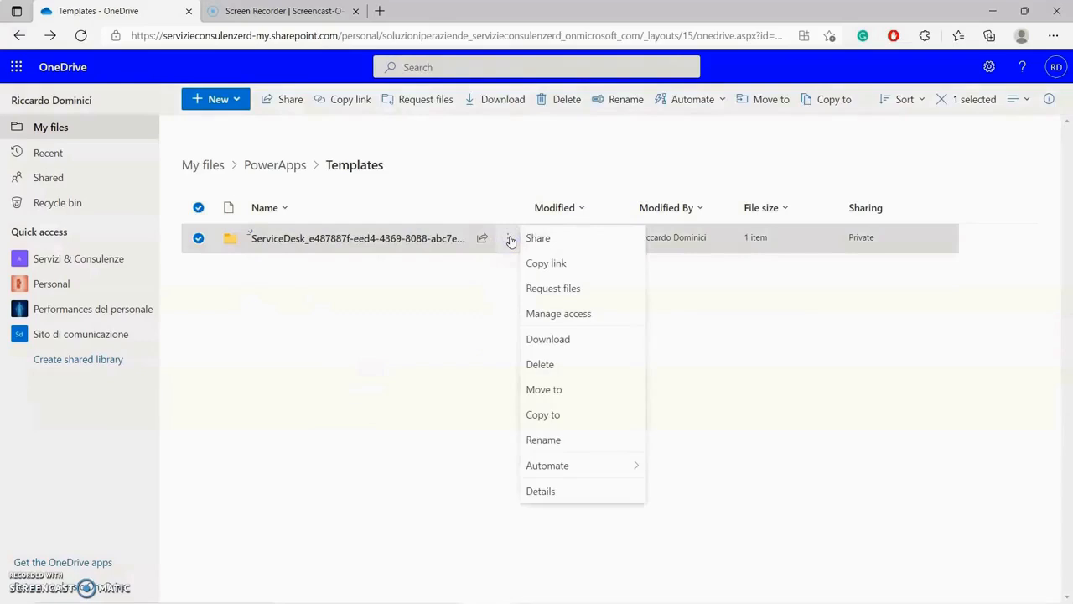
click(540, 439)
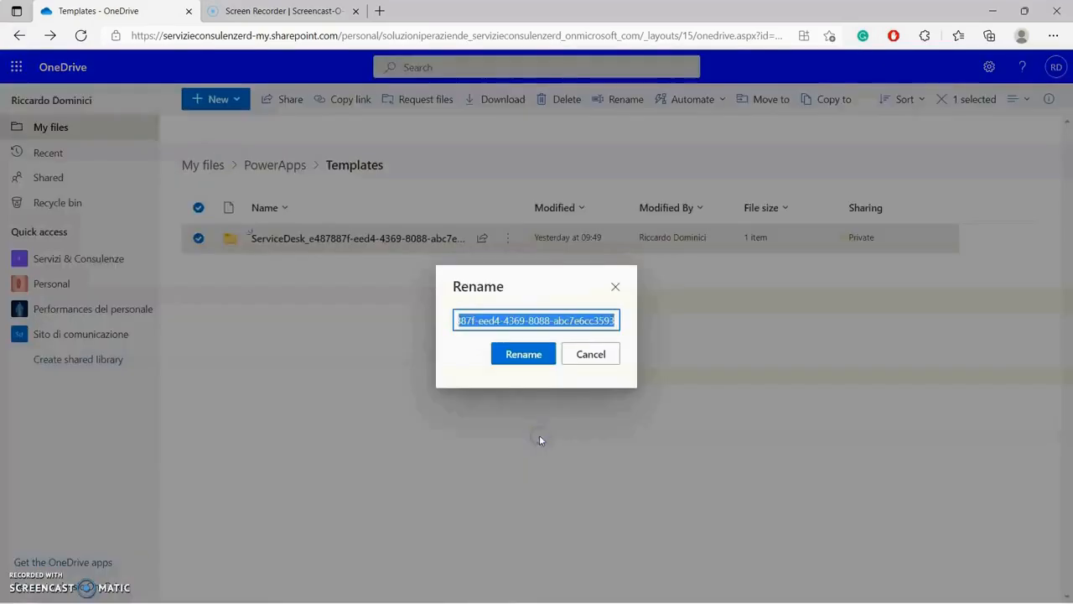
click(461, 319)
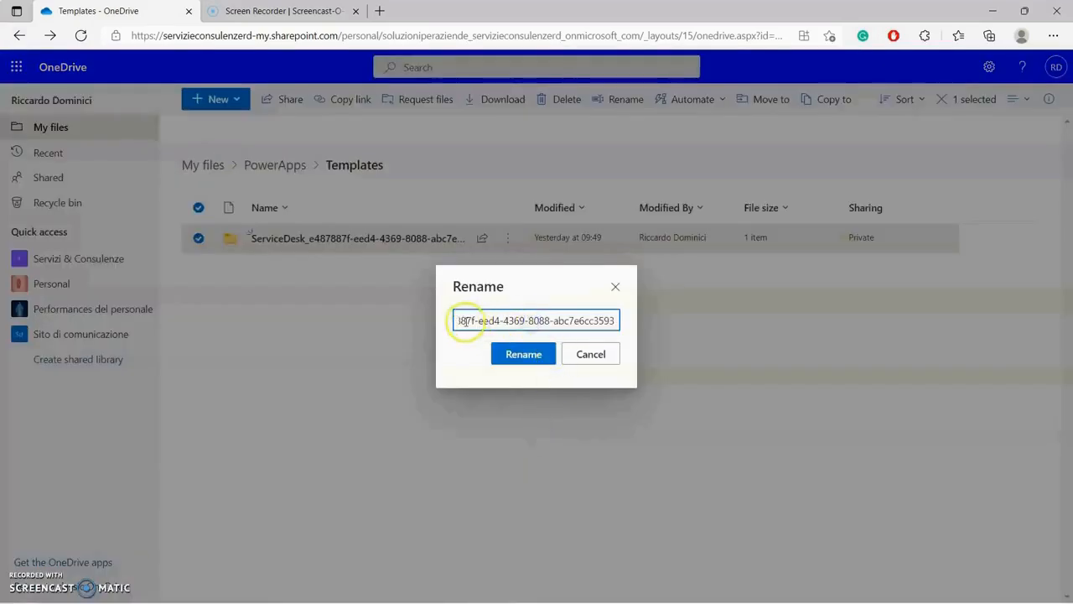
drag(457, 321, 618, 320)
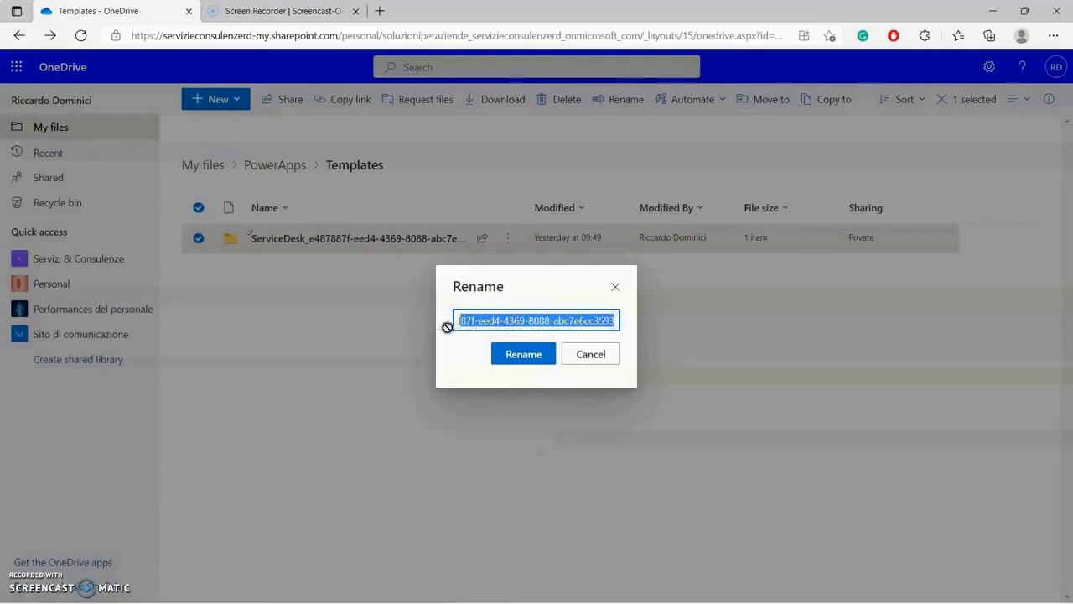
drag(458, 324, 661, 324)
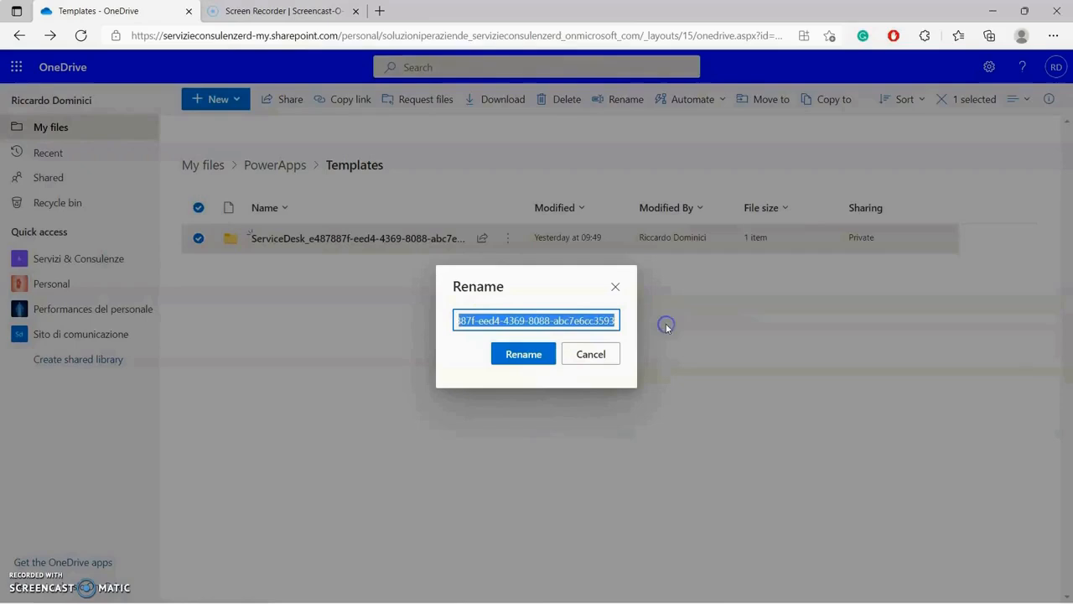
text(En)
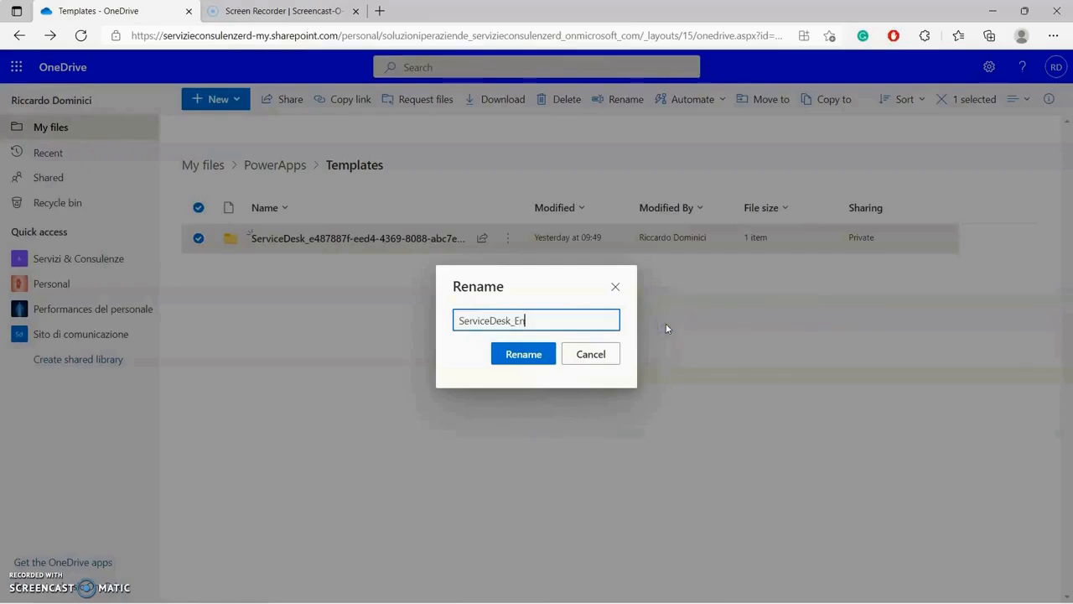
text(glis)
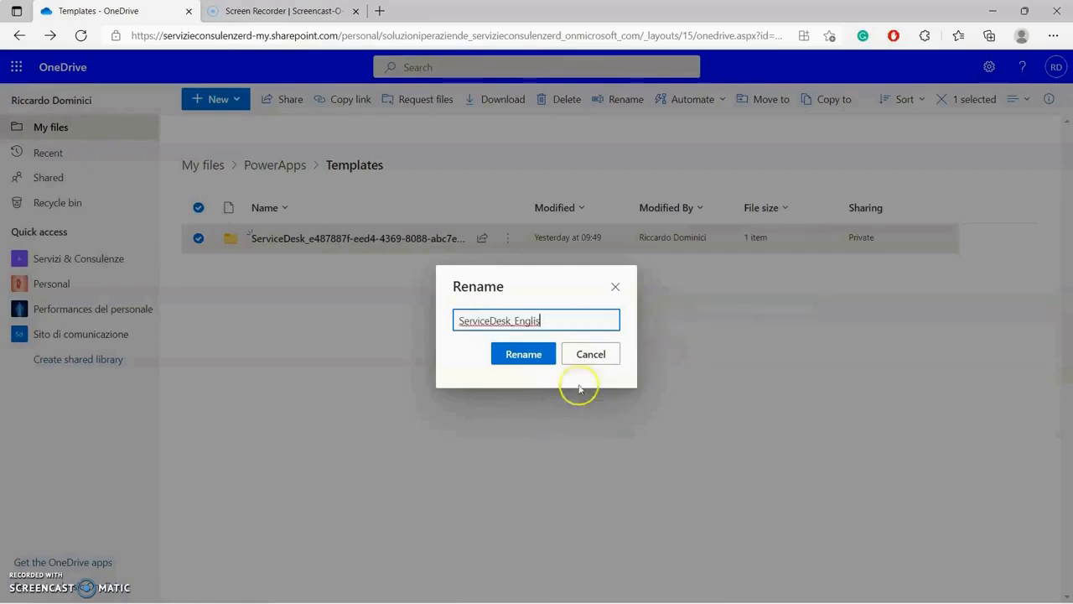
click(546, 355)
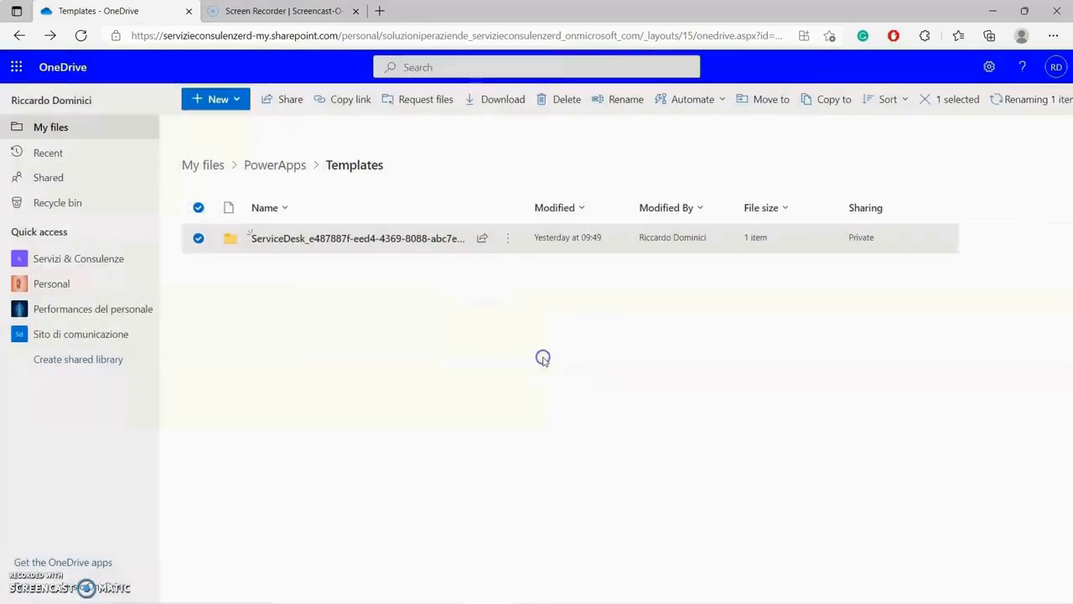
Correct the misspelled folder name in Templates to ServiceDesk_English.
click(507, 239)
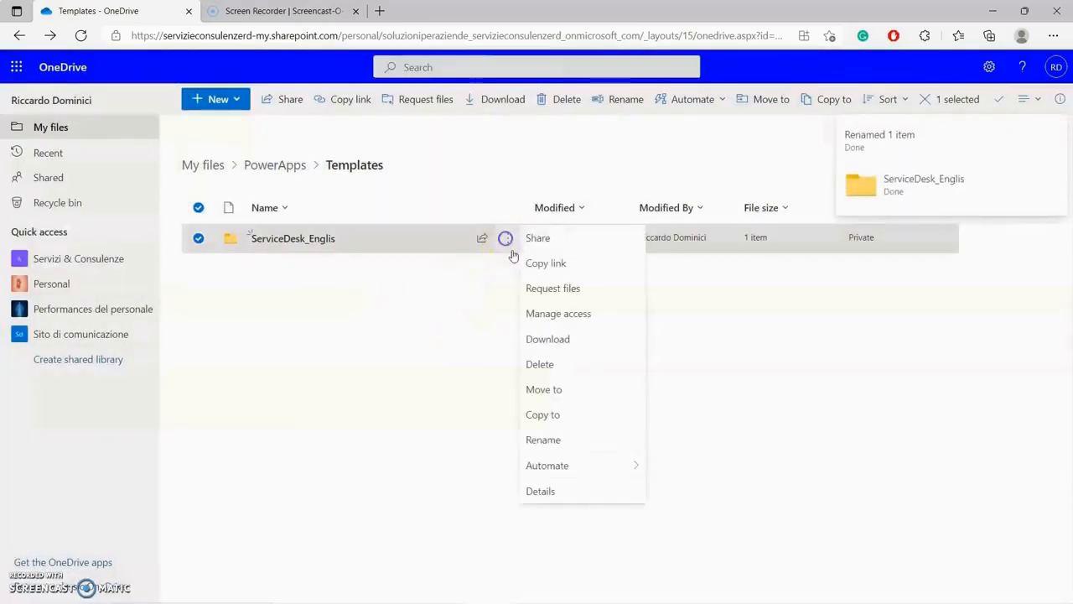
click(543, 440)
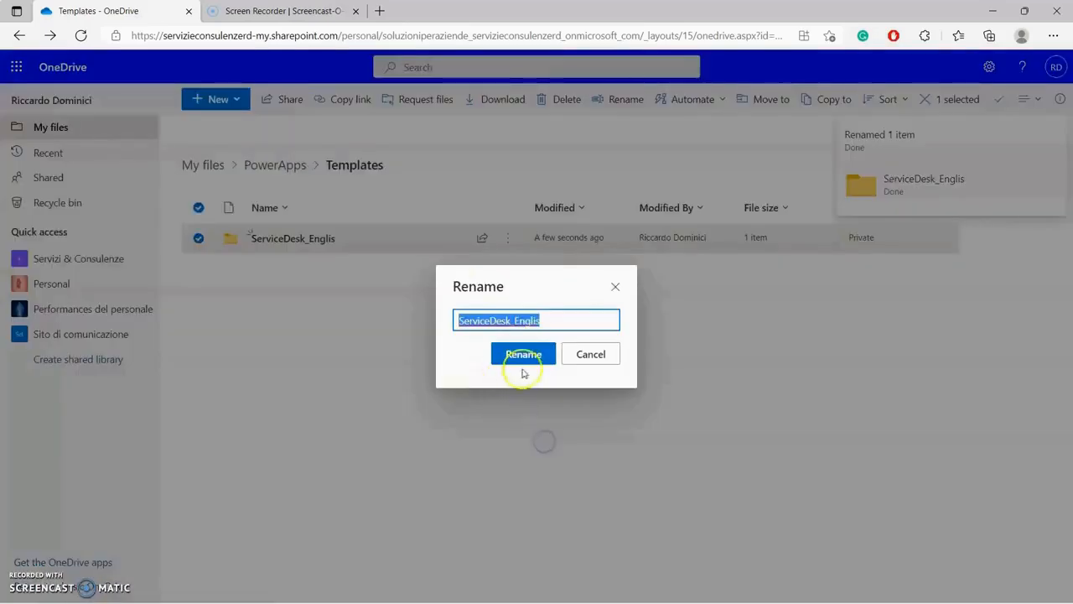
click(554, 320)
text(h)
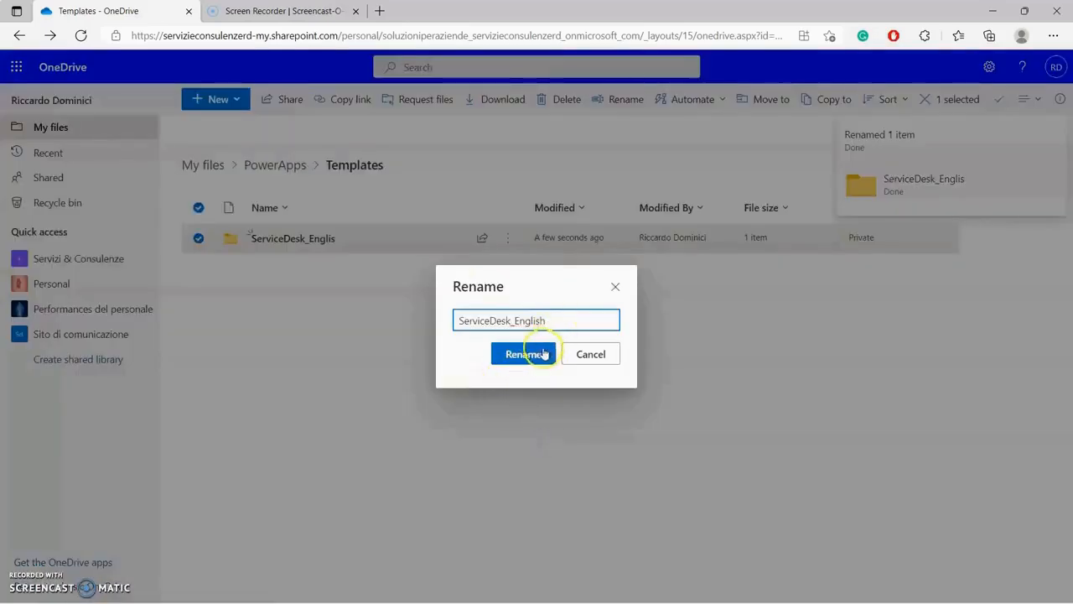
click(543, 354)
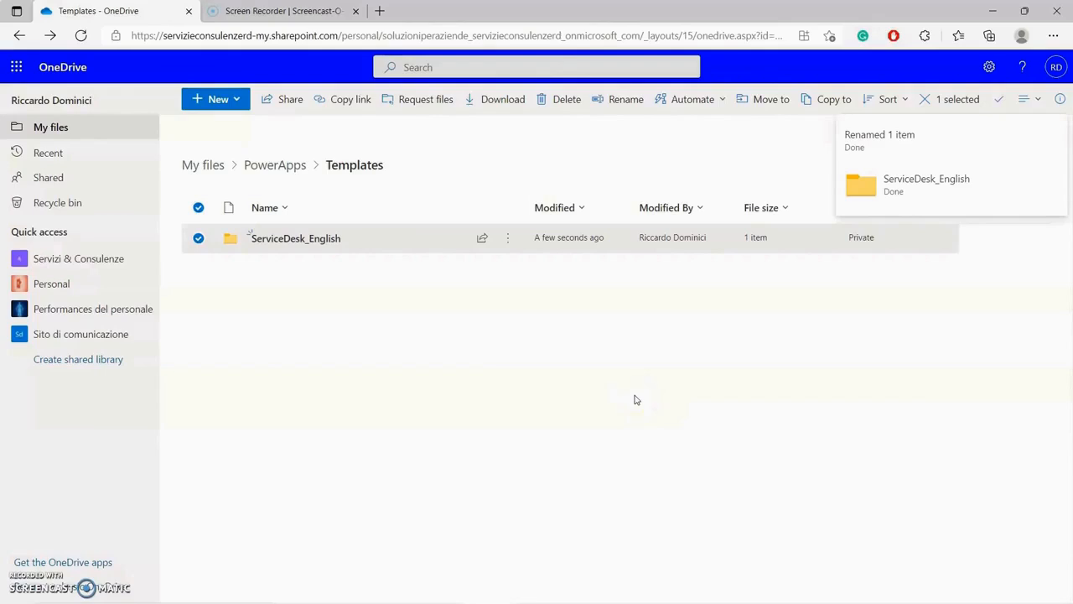
Copy the ServiceDesk_English folder into the same PowerApps Templates folder of your OneDrive.
click(507, 243)
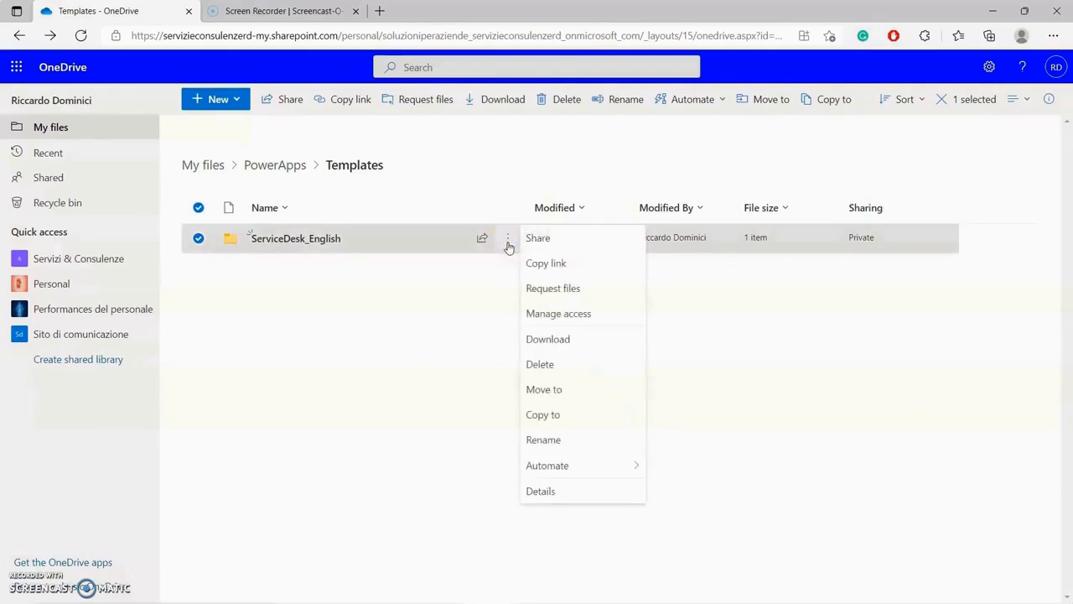
click(587, 406)
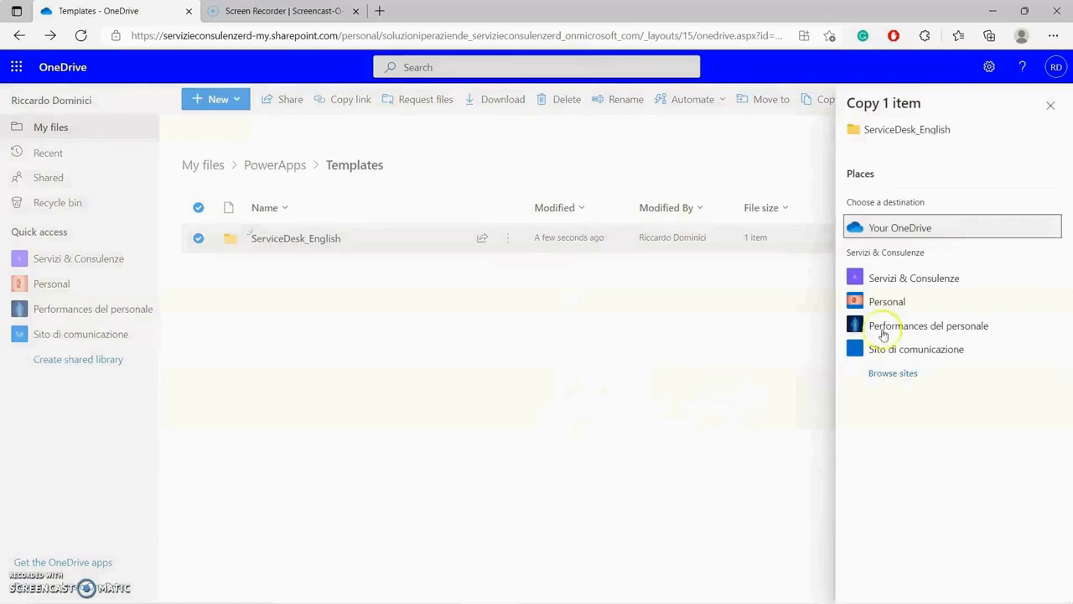
click(929, 235)
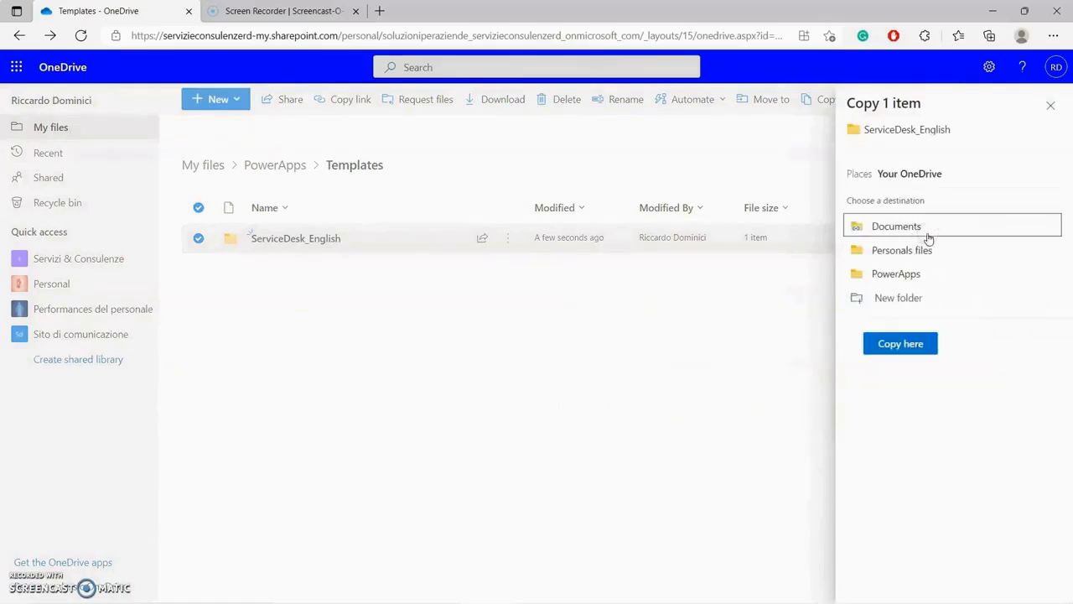
click(910, 275)
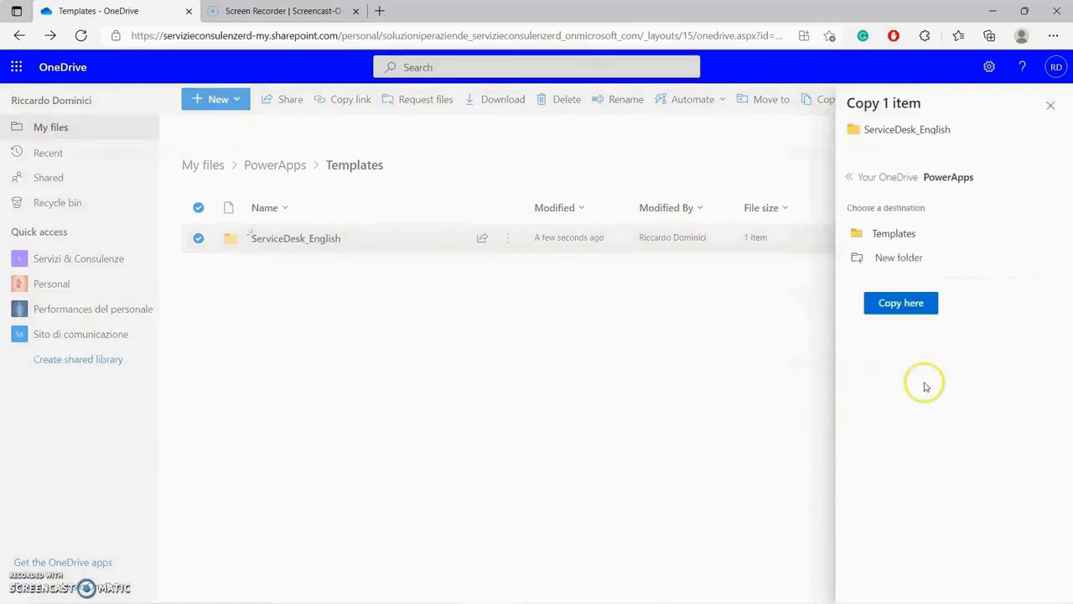
click(902, 233)
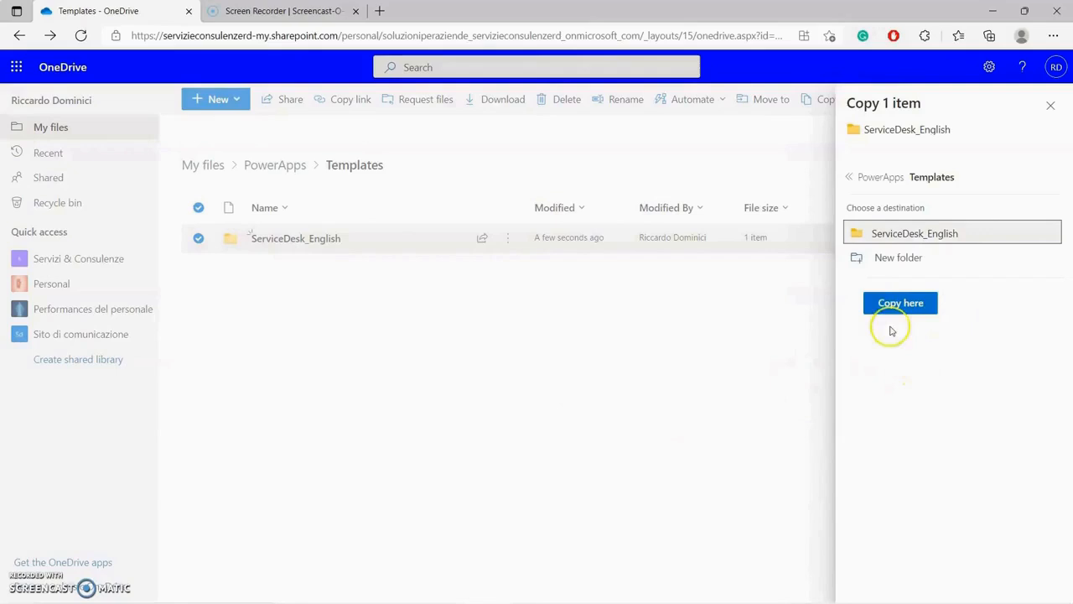
click(898, 306)
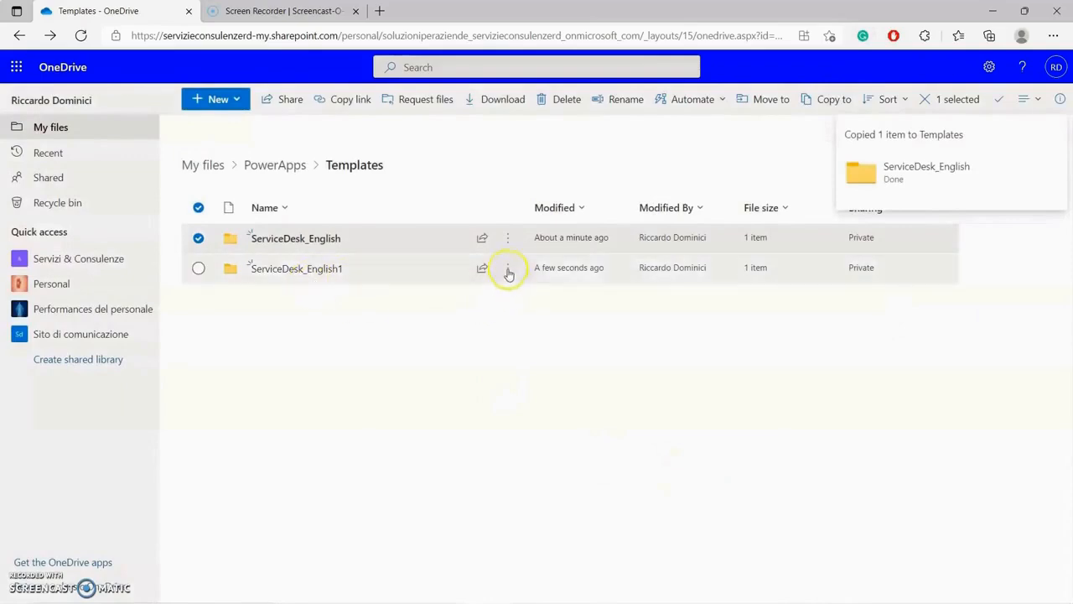
Rename the copied folder ServiceDesk_English1 in Templates as ServiceDesk_Italiano.
click(507, 269)
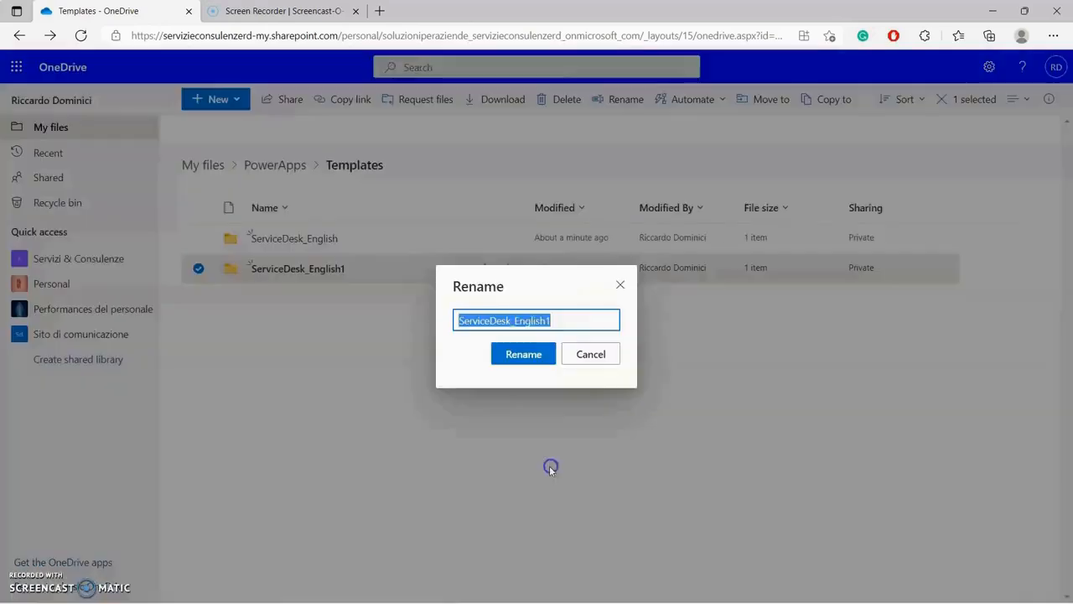
click(544, 470)
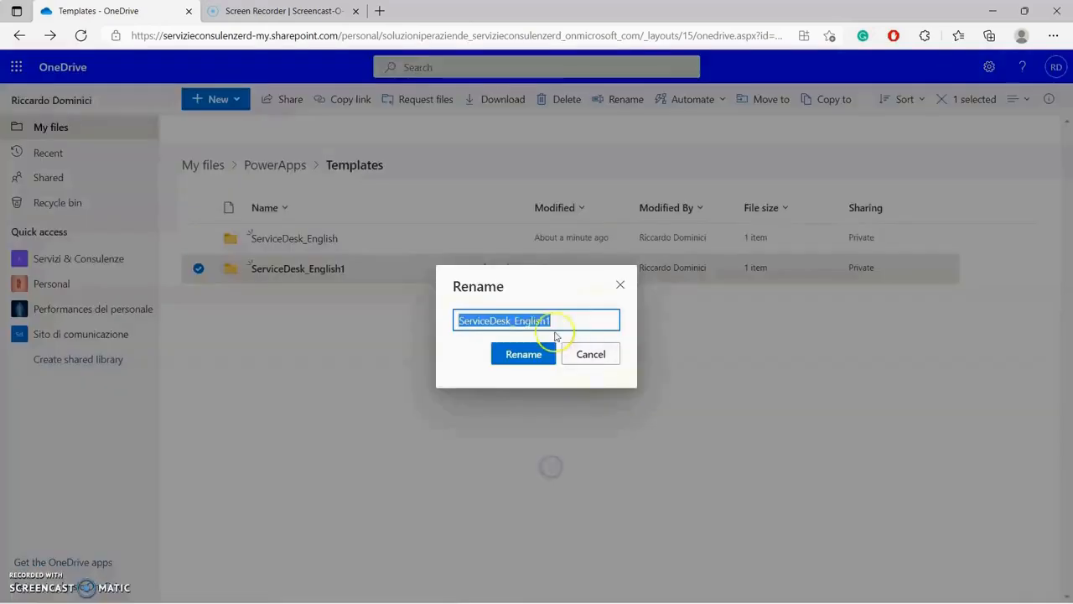
click(568, 320)
key(BackSpace)
key(BackSpace)
key(BackSpace)
key(BackSpace)
key(BackSpace)
key(BackSpace)
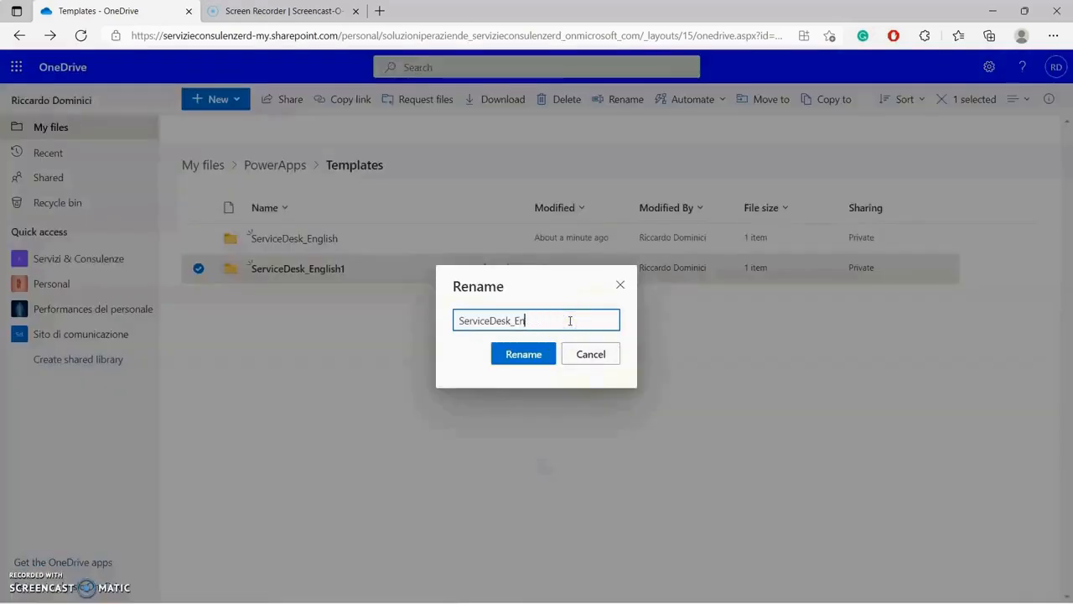
key(BackSpace)
key(BackSpace)
text(Italiano)
click(531, 356)
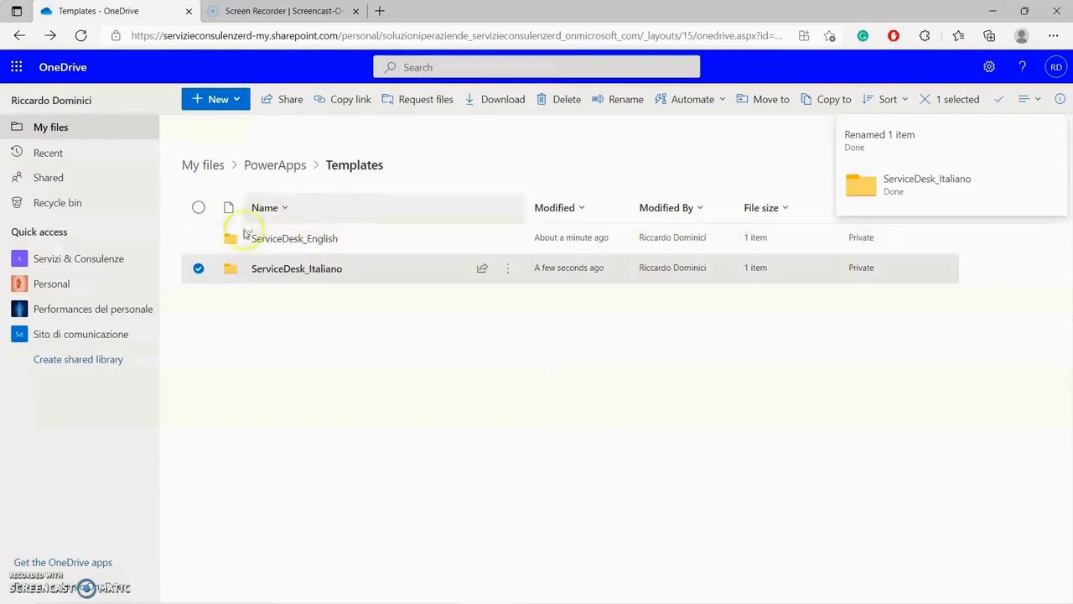
click(198, 238)
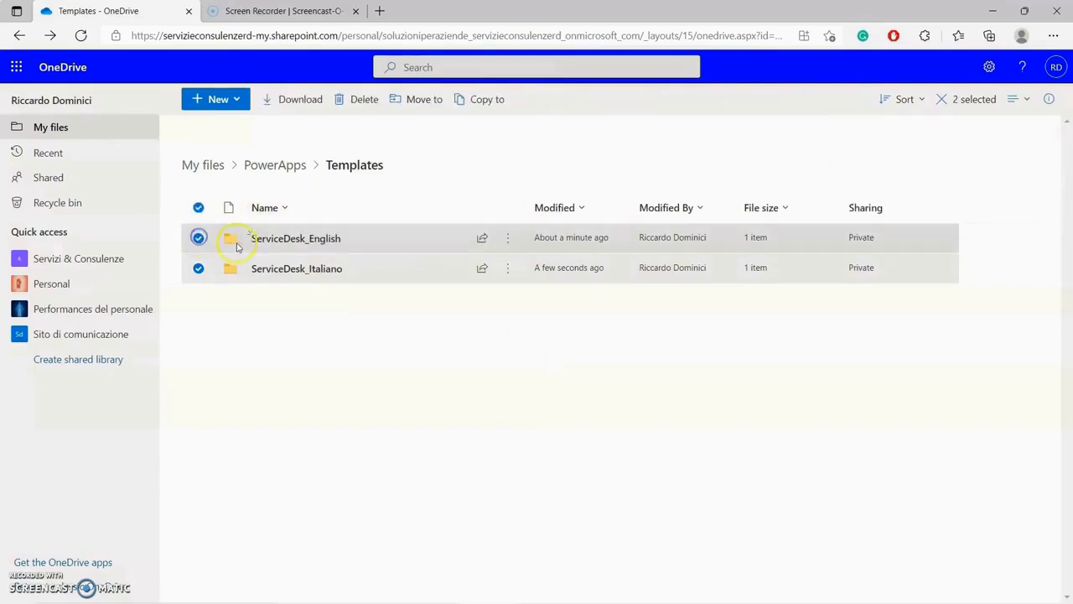
click(197, 279)
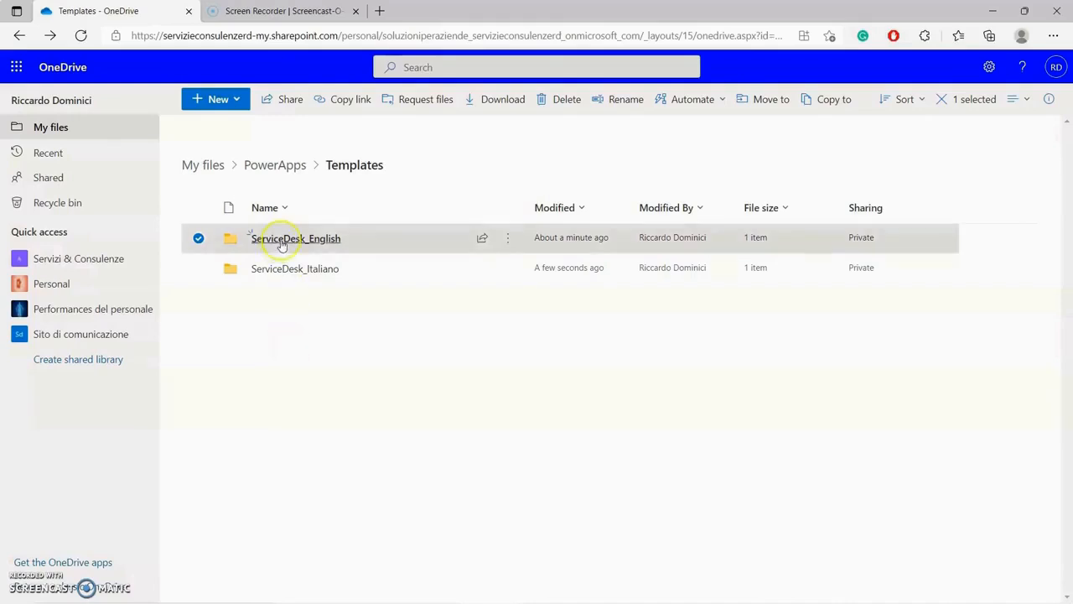
click(318, 391)
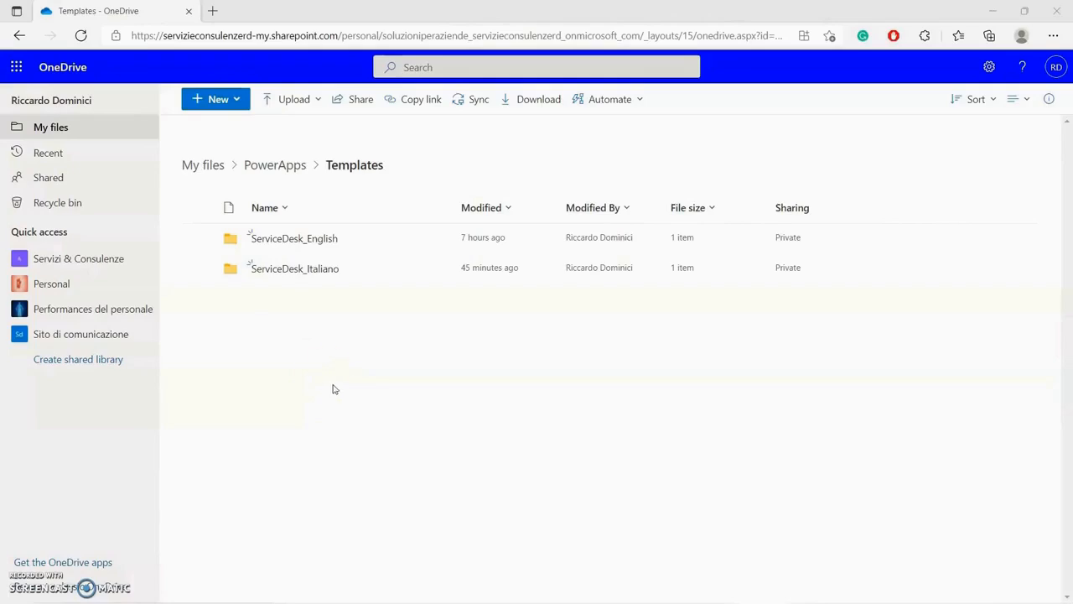
click(325, 241)
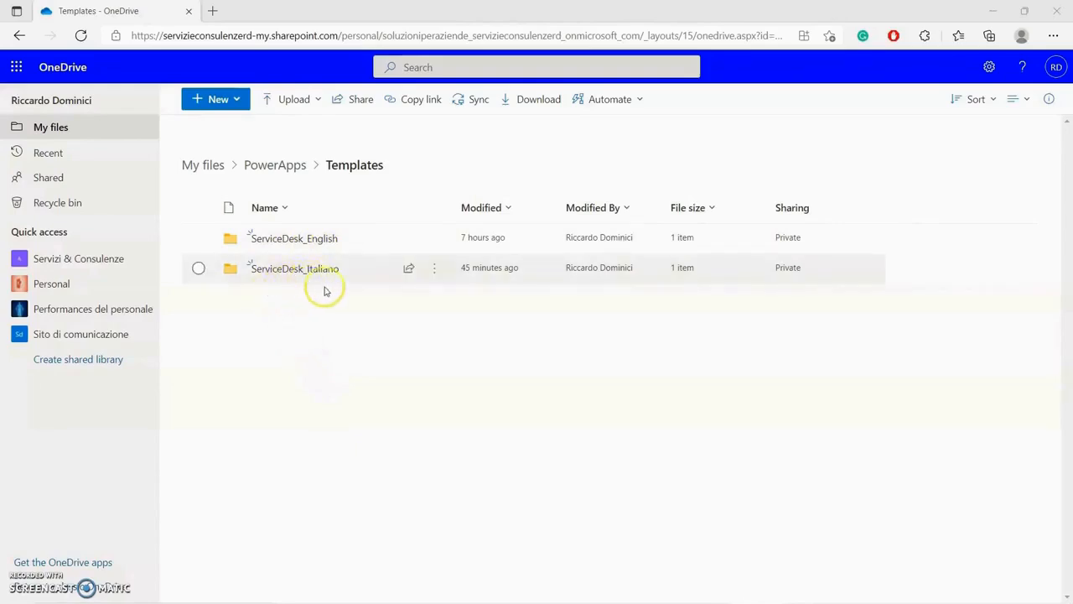
Switch to Power Apps and open the Service Desk - Smartphone_iPhone_English app for editing, dismissing the welcome message.
click(15, 68)
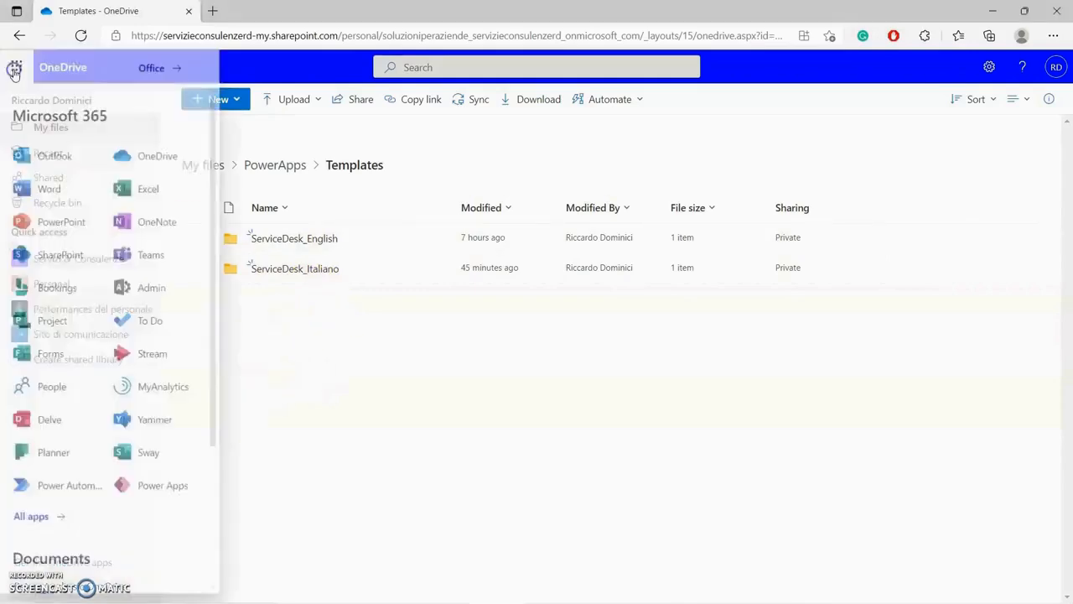
click(151, 490)
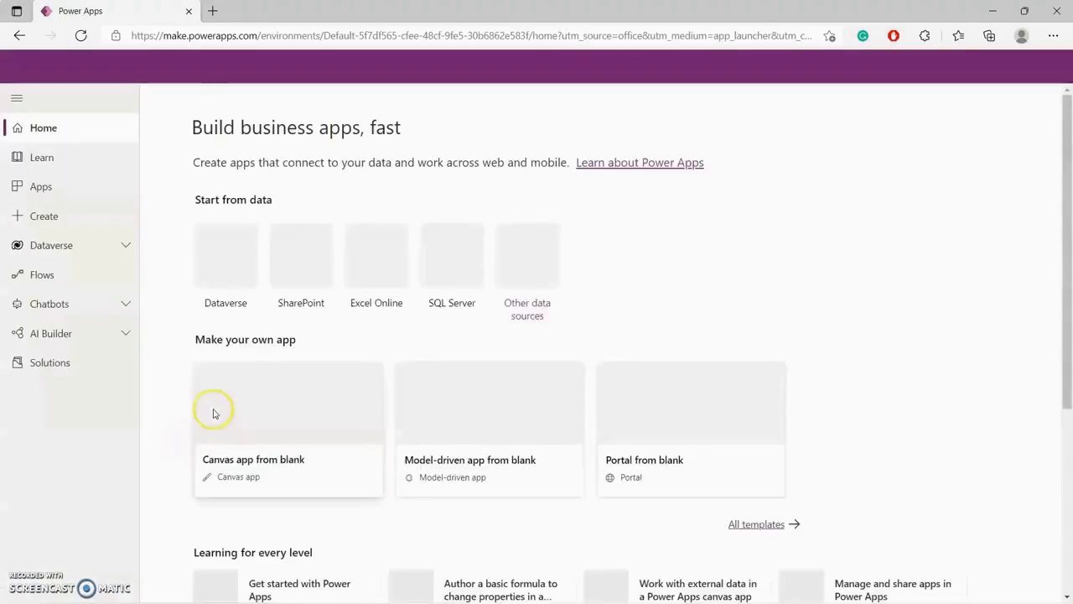
click(42, 188)
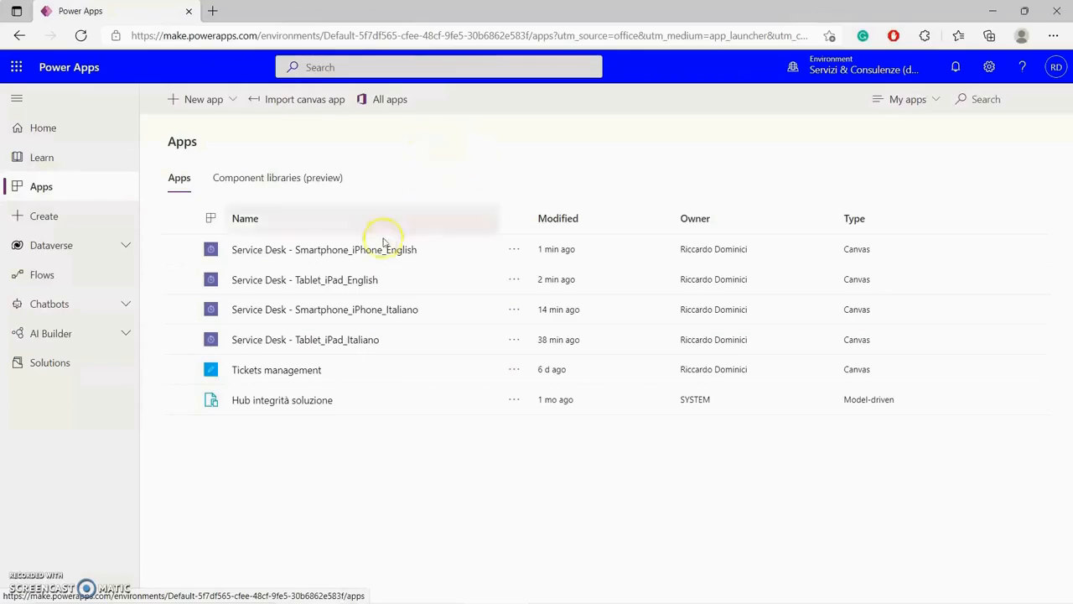
click(515, 251)
click(524, 273)
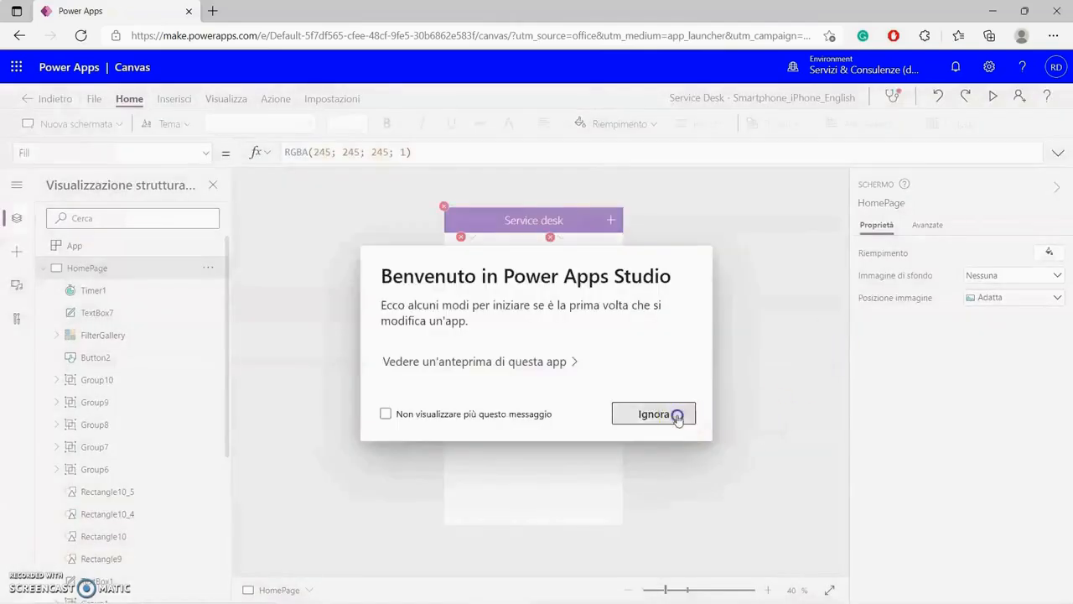
click(678, 419)
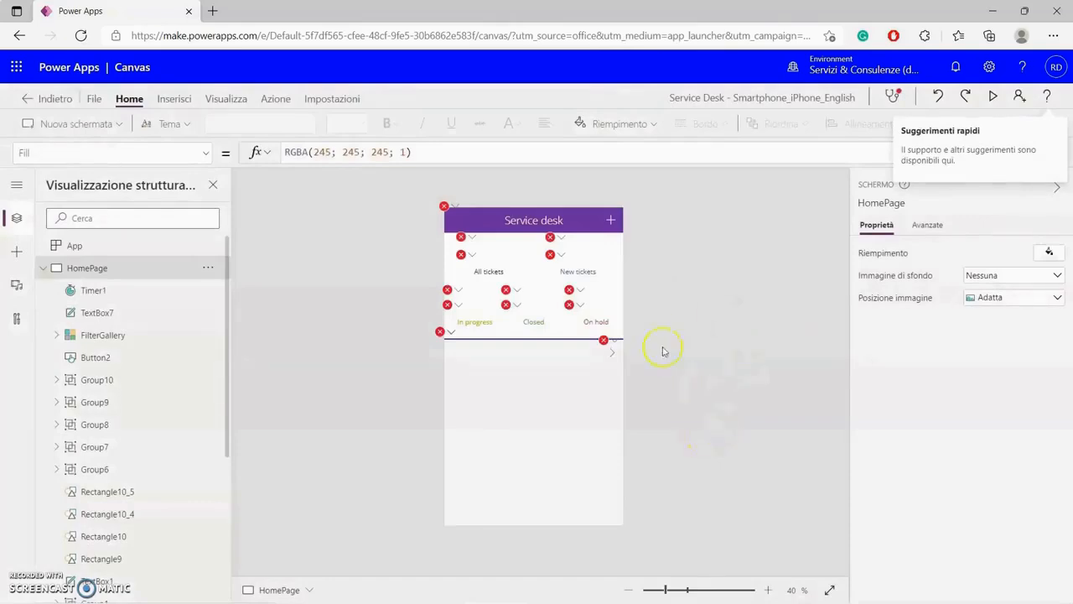
Collapse HomePage in the tree view, examine each screen from TicketsPage to PriorityPage and return to HomePage.
click(45, 268)
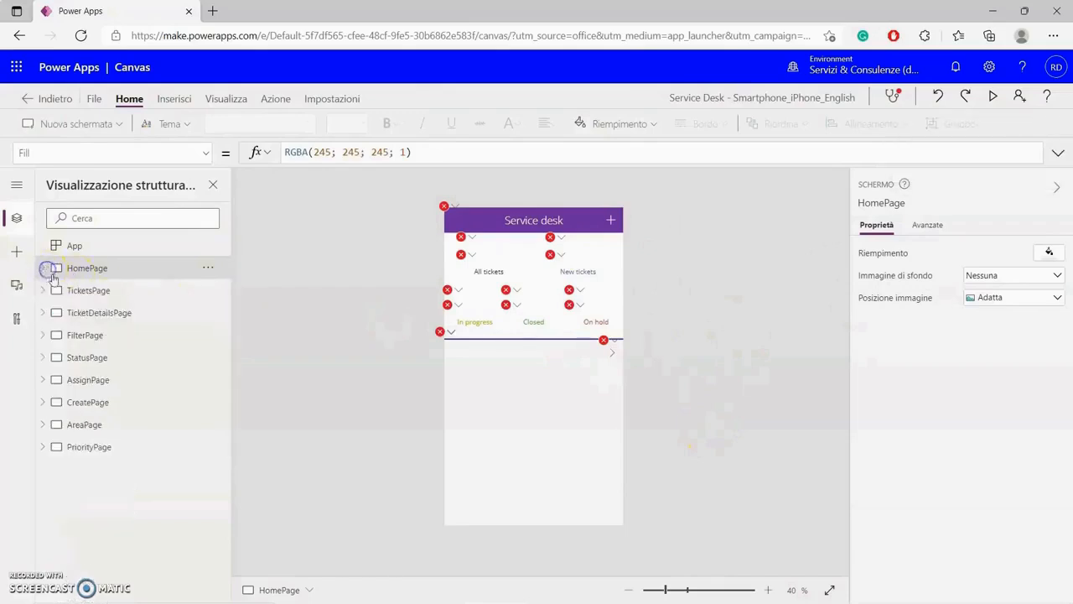
click(314, 315)
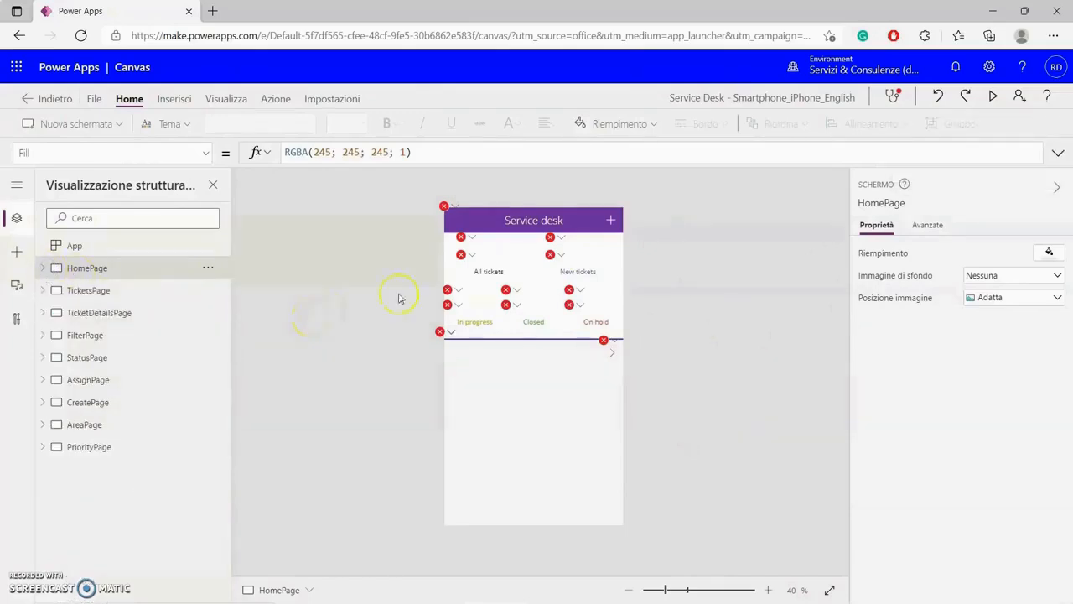
click(100, 290)
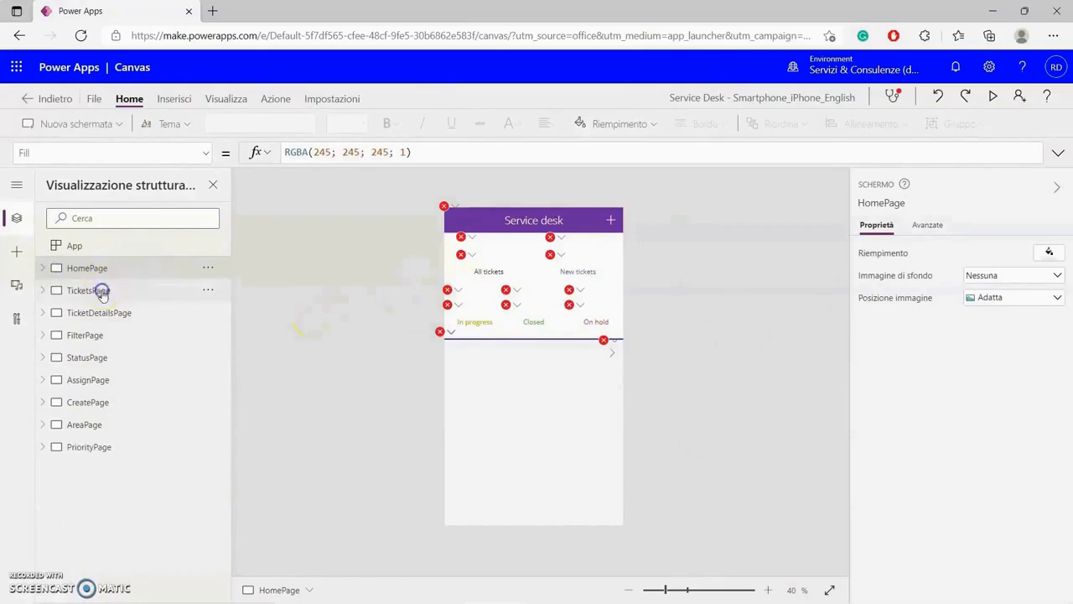
click(100, 313)
click(89, 336)
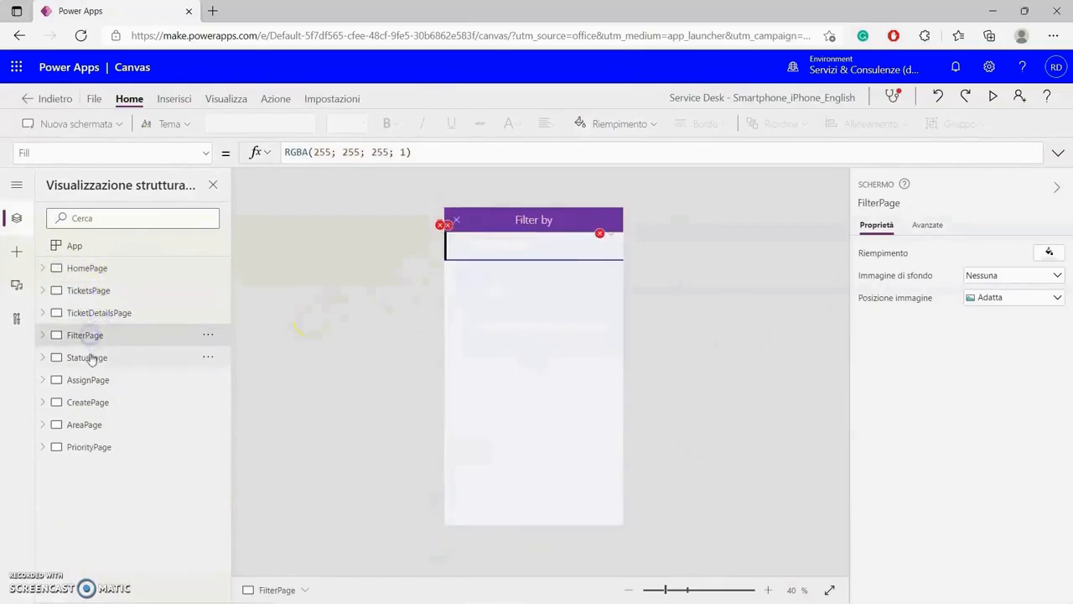
click(91, 358)
click(91, 379)
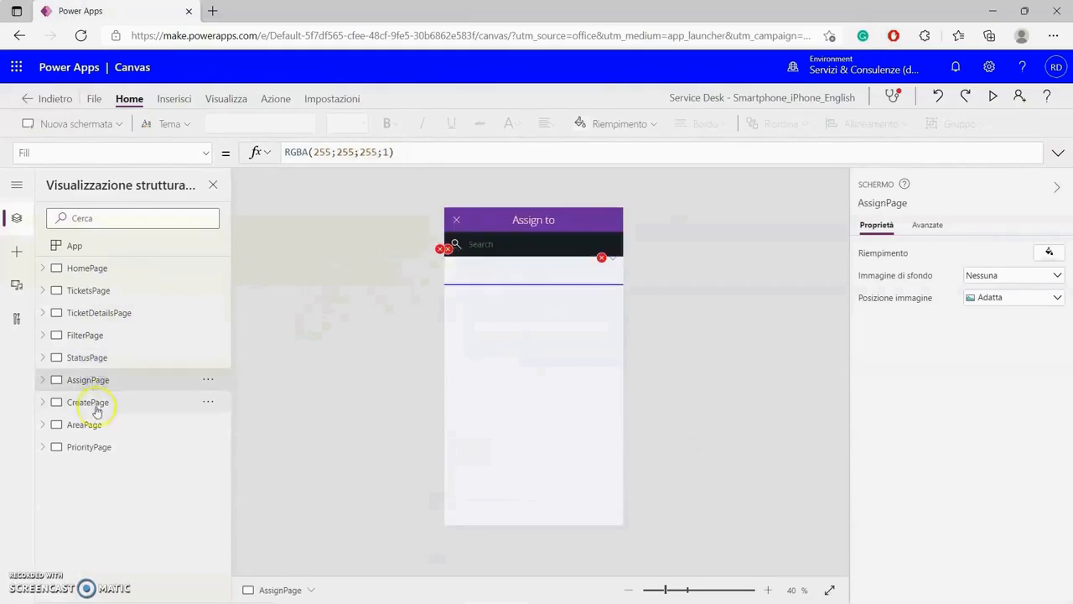
click(94, 406)
click(86, 424)
click(89, 446)
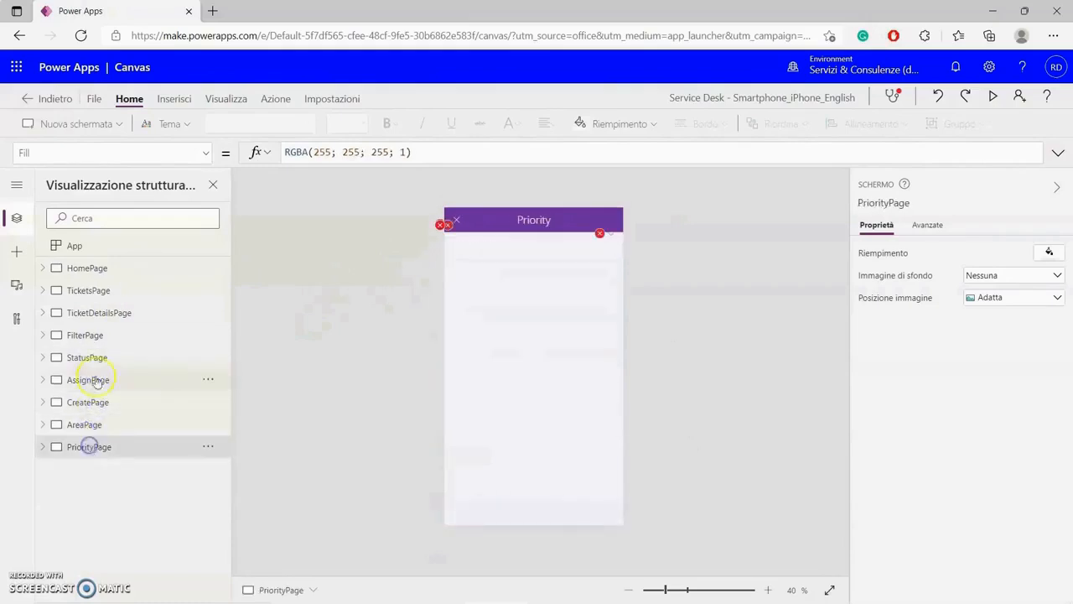
click(87, 269)
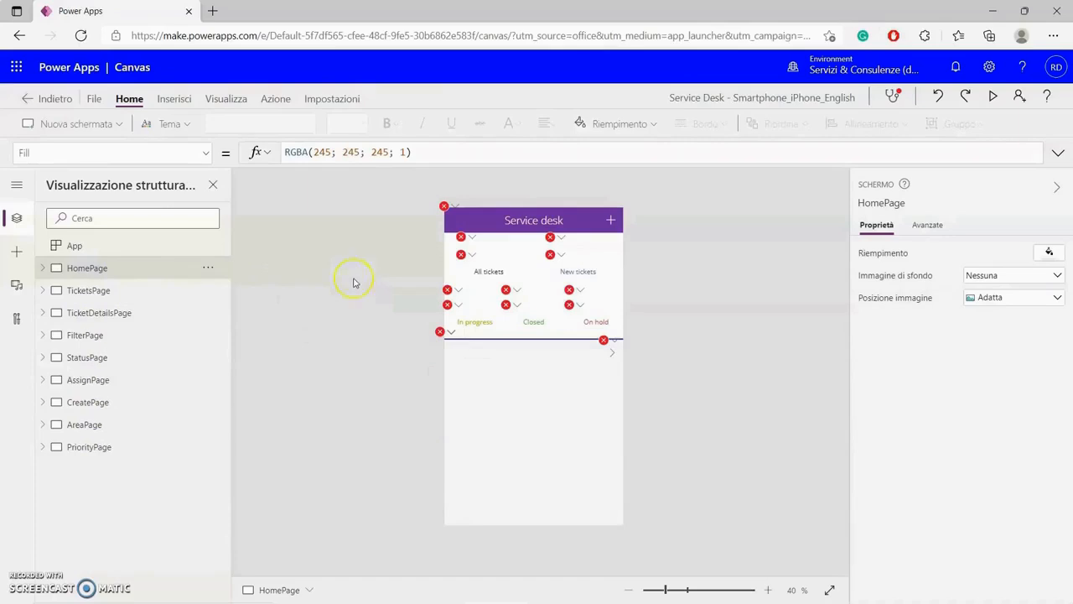
Add a OneDrive for Business data source, choosing the Excel file inside PowerApps, Templates, ServiceDesk_English.
click(226, 98)
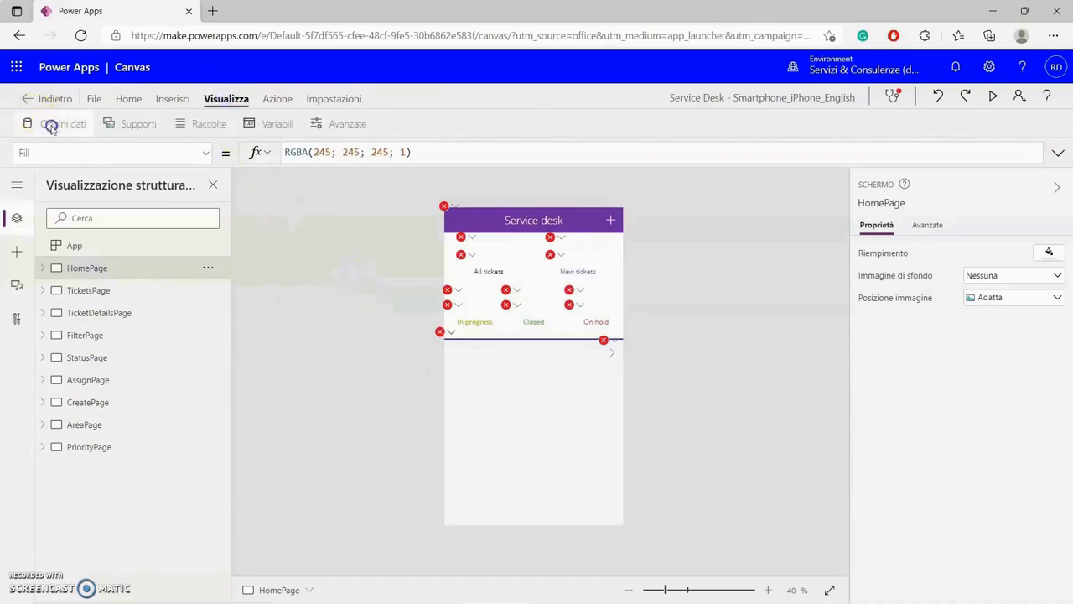
click(52, 126)
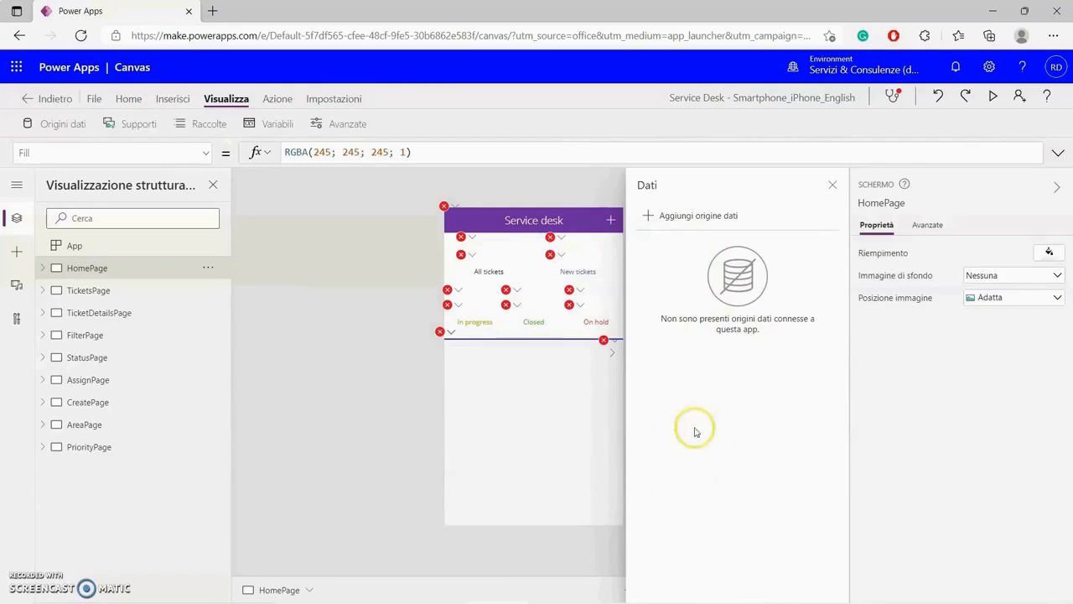
click(692, 217)
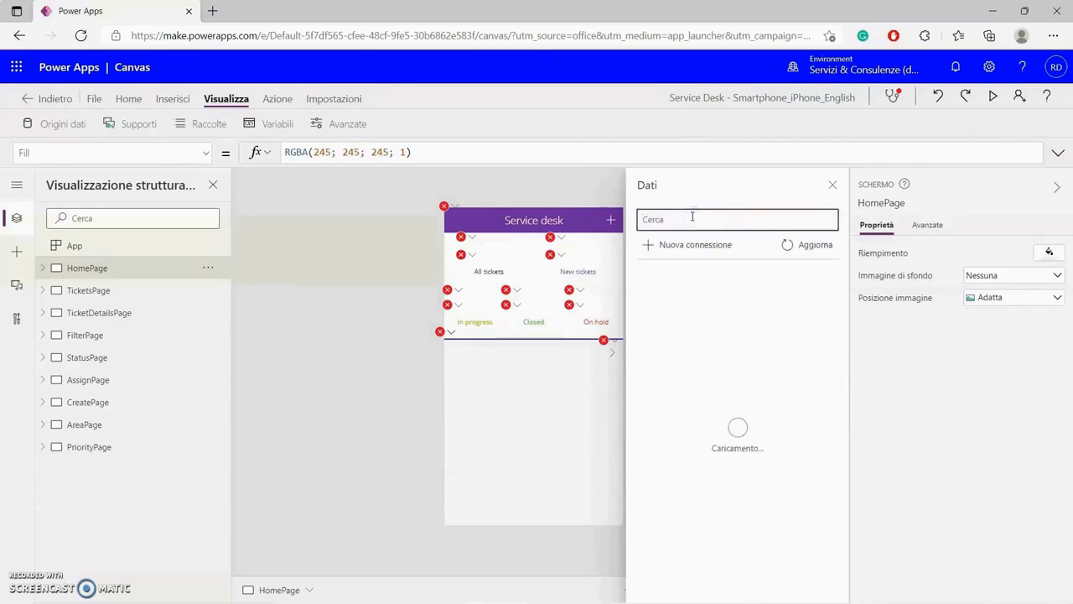
click(763, 478)
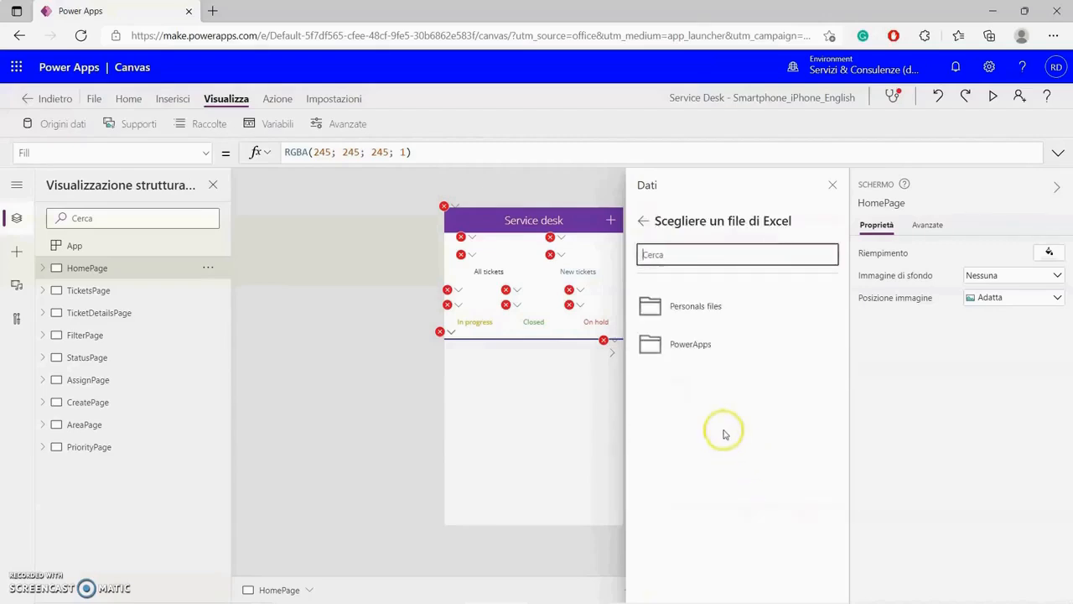
click(686, 350)
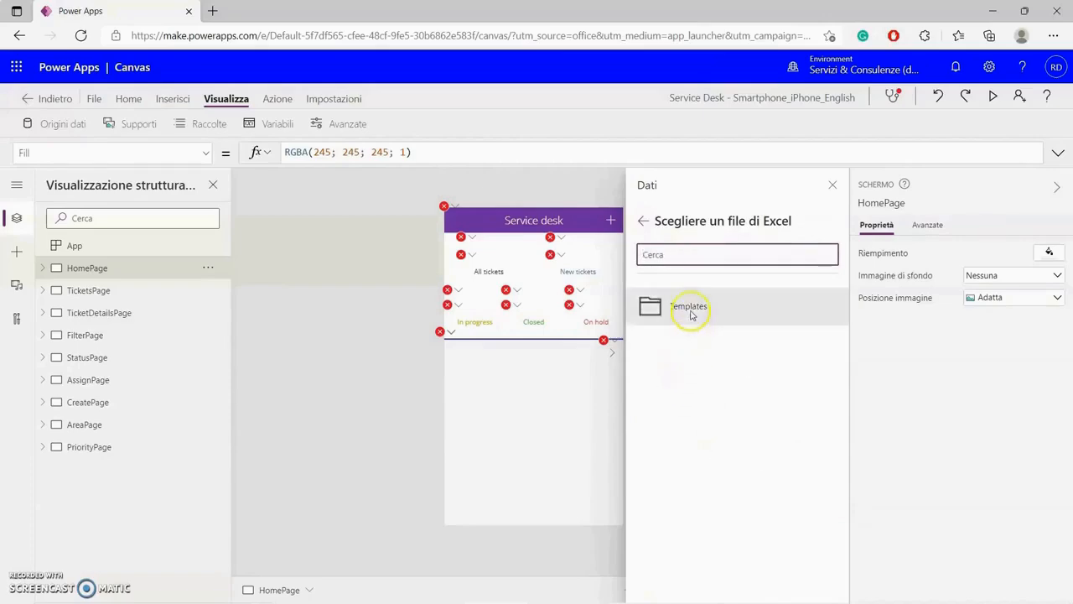
click(691, 323)
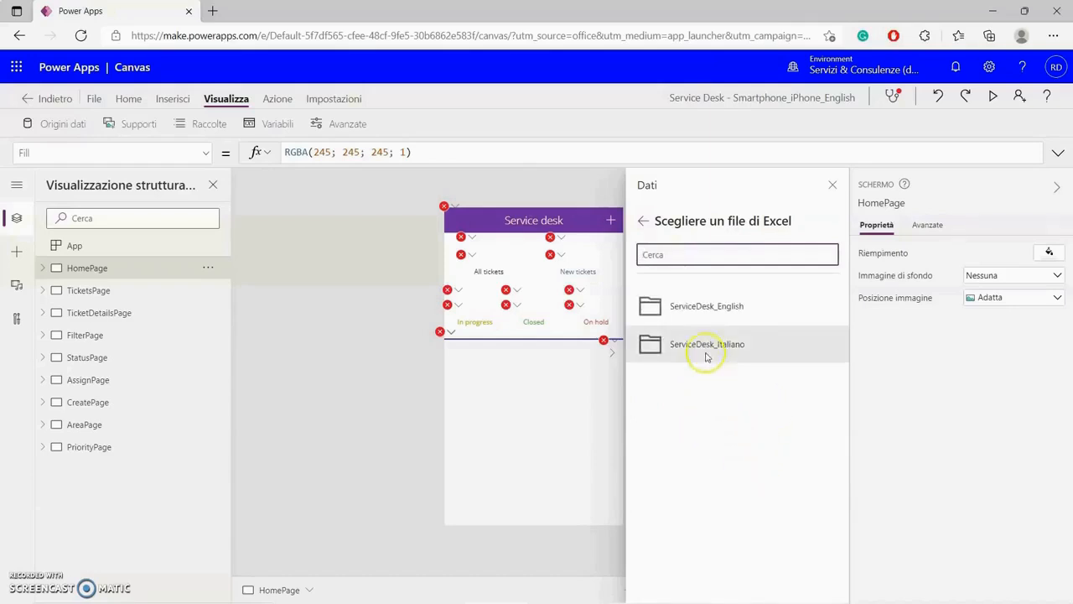
click(722, 312)
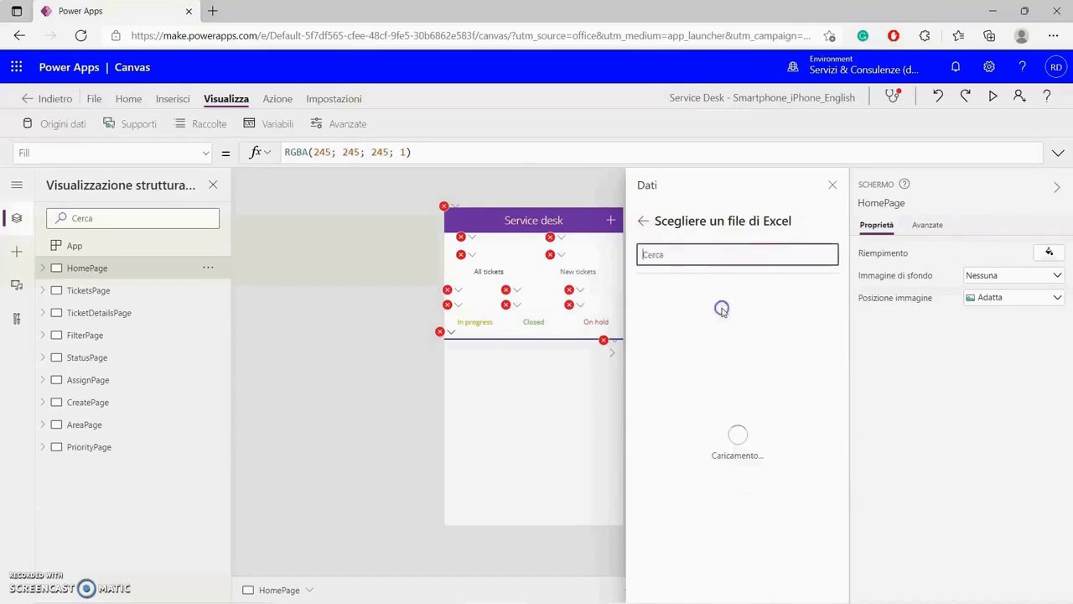
click(710, 314)
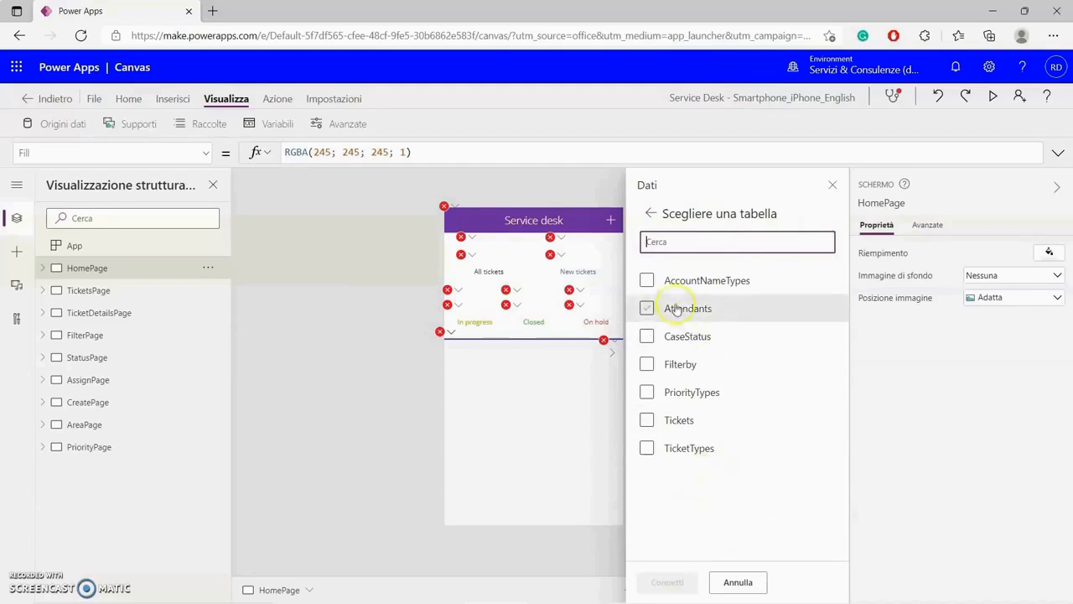
Connect the tables AccountNameTypes, Attendants, CaseStatus, Filterby, PriorityTypes, Tickets and TicketTypes to the app and close the data pane.
click(646, 280)
click(646, 308)
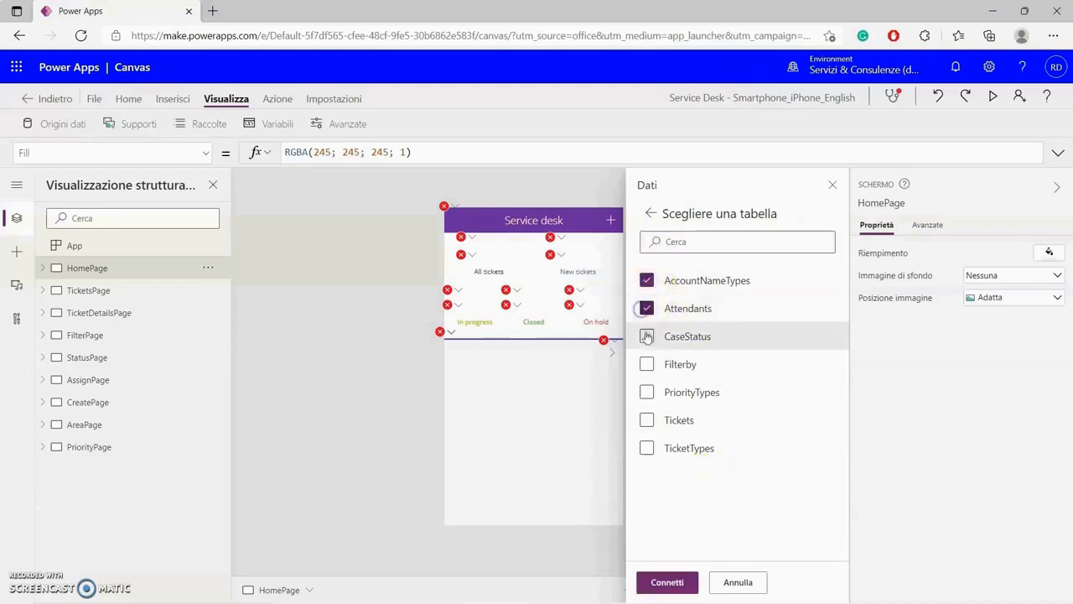
click(646, 337)
click(646, 363)
click(646, 391)
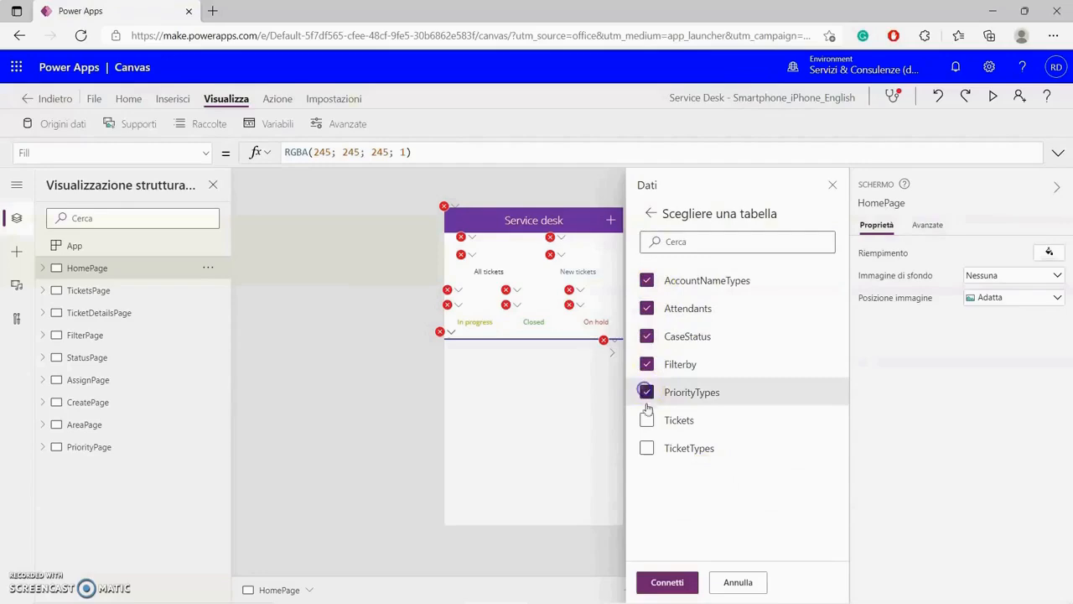
click(646, 419)
click(647, 448)
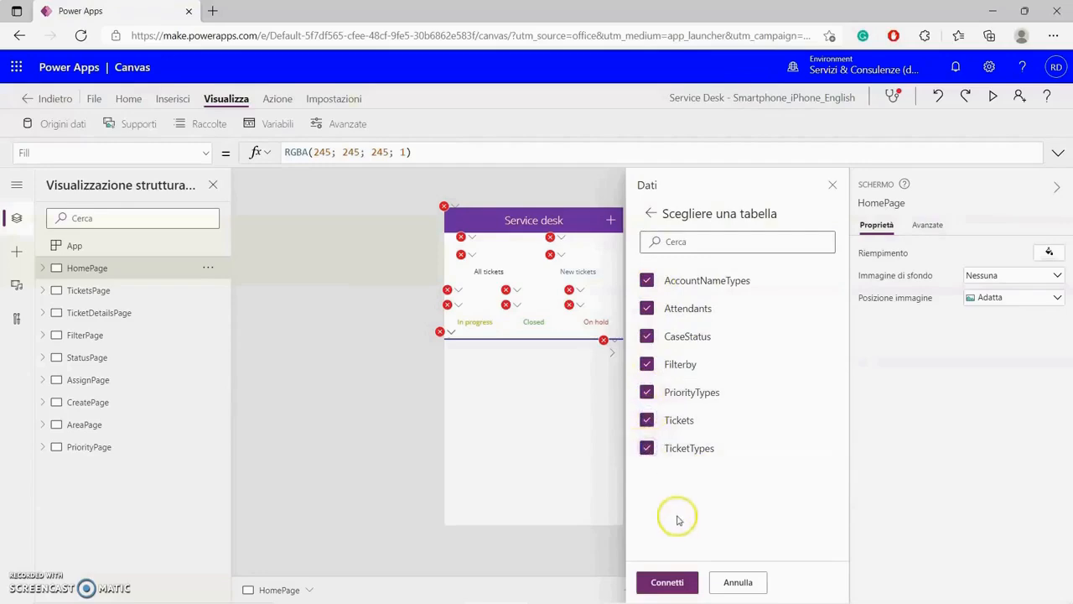
click(662, 582)
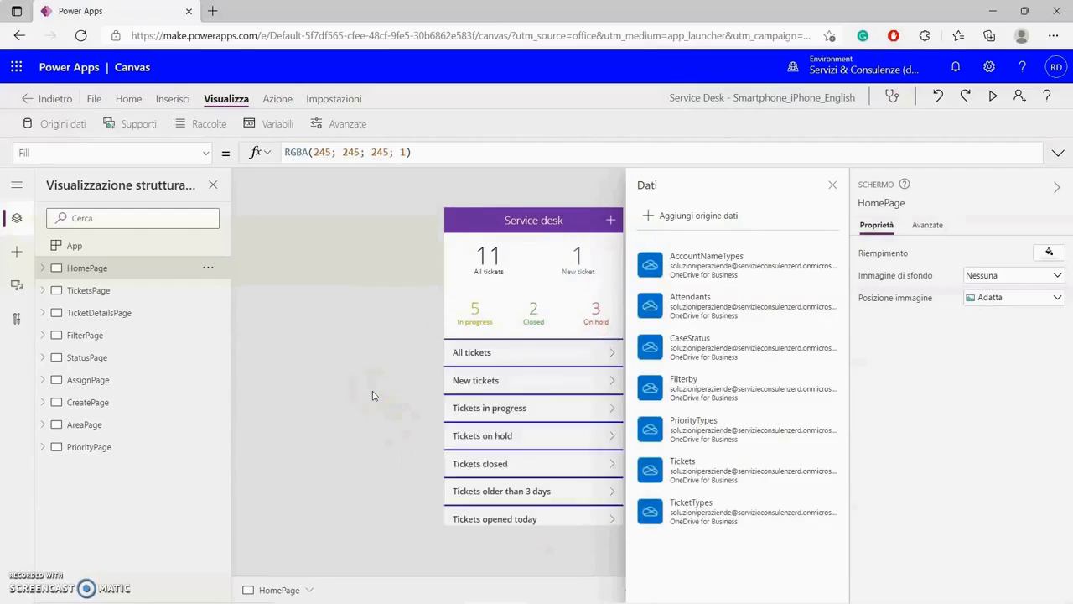
click(831, 184)
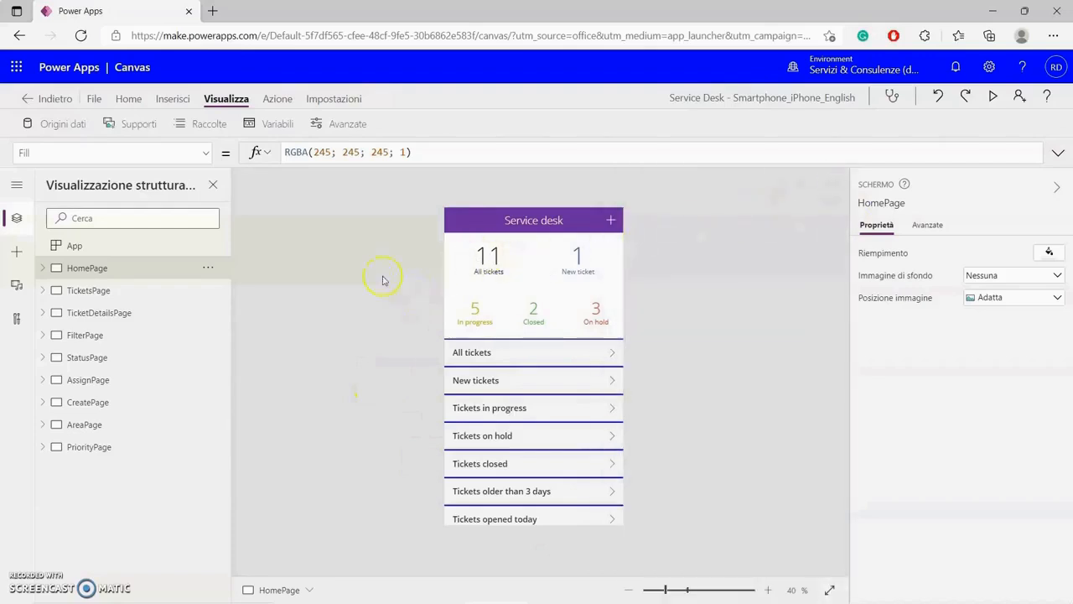
Save the Service Desk - Smartphone_iPhone_English app and publish this version.
click(96, 101)
click(154, 289)
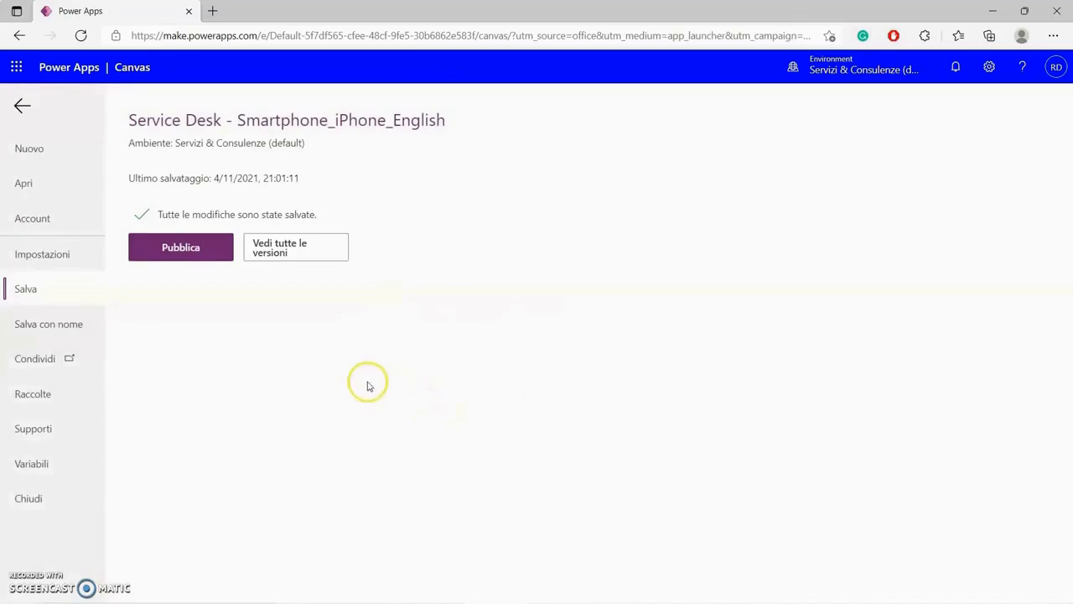
click(186, 249)
click(521, 427)
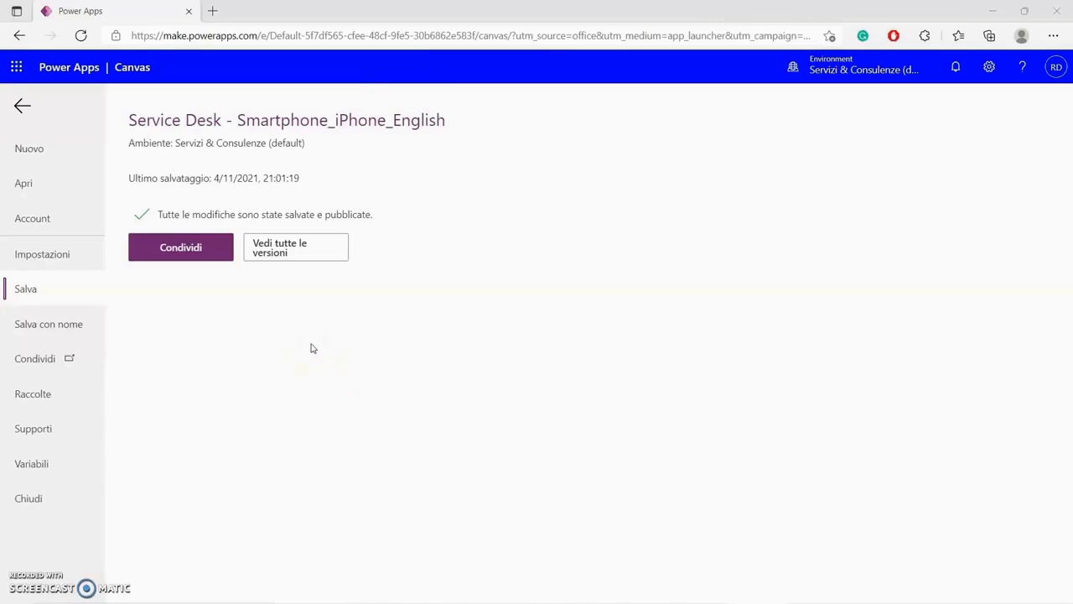
Open sharing for the Smartphone_iPhone_English app and add a colleague as a new user.
click(181, 248)
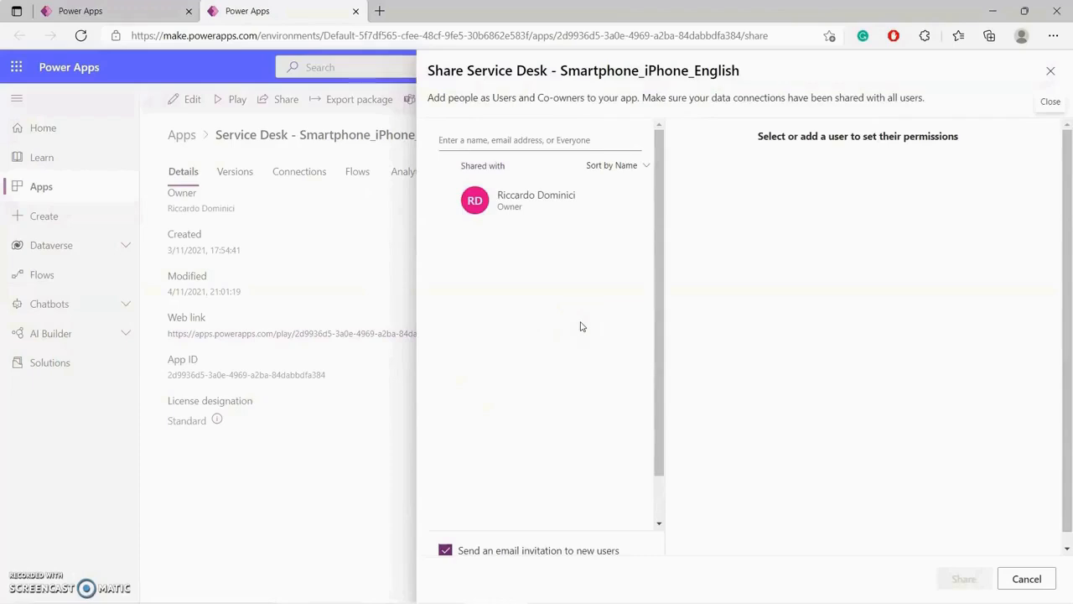
click(511, 140)
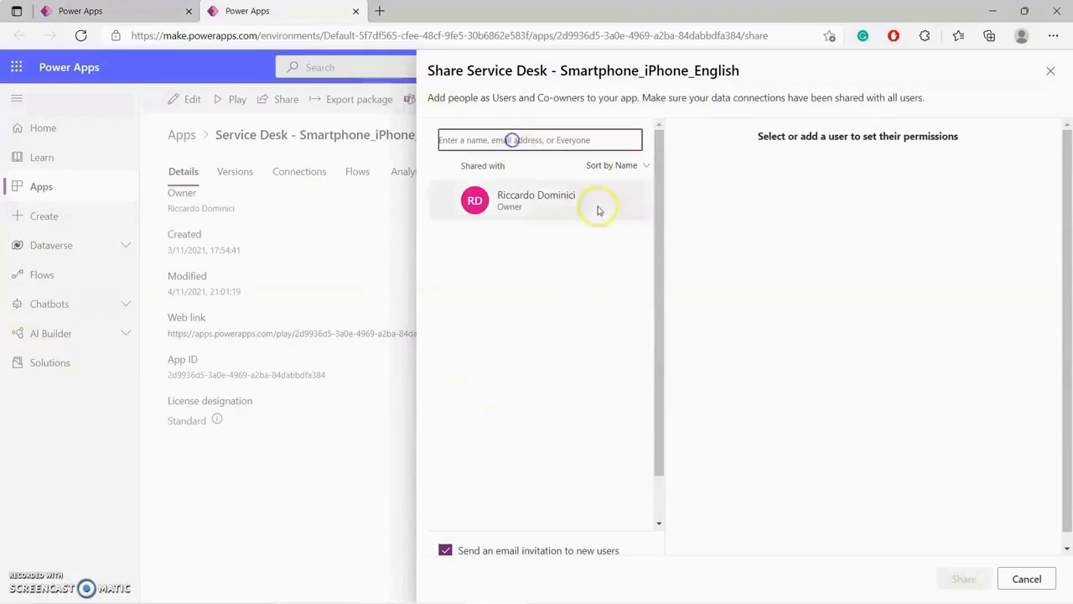
text(cris)
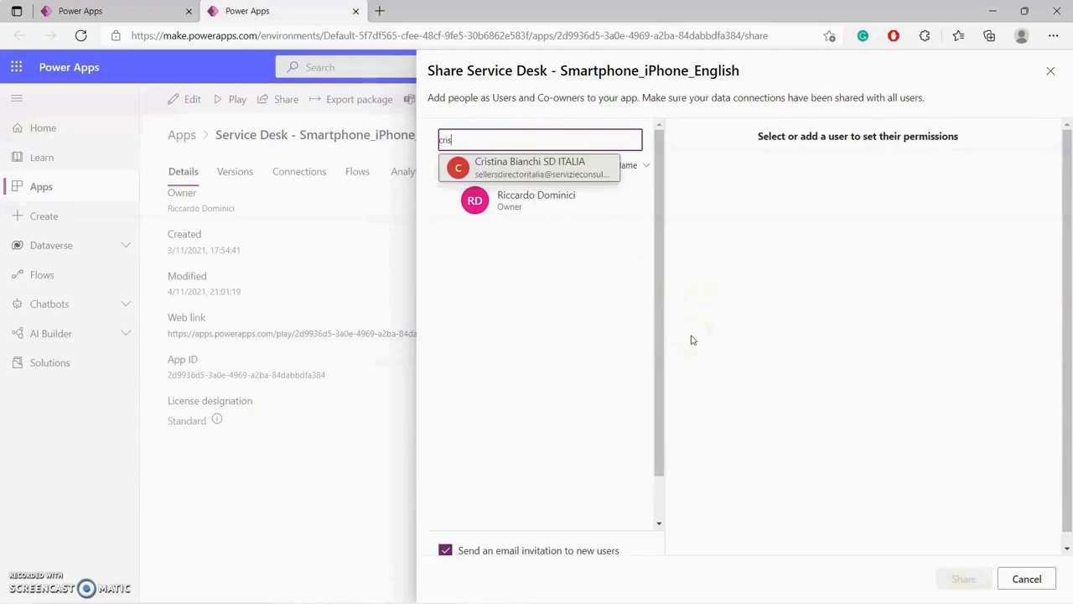
click(557, 172)
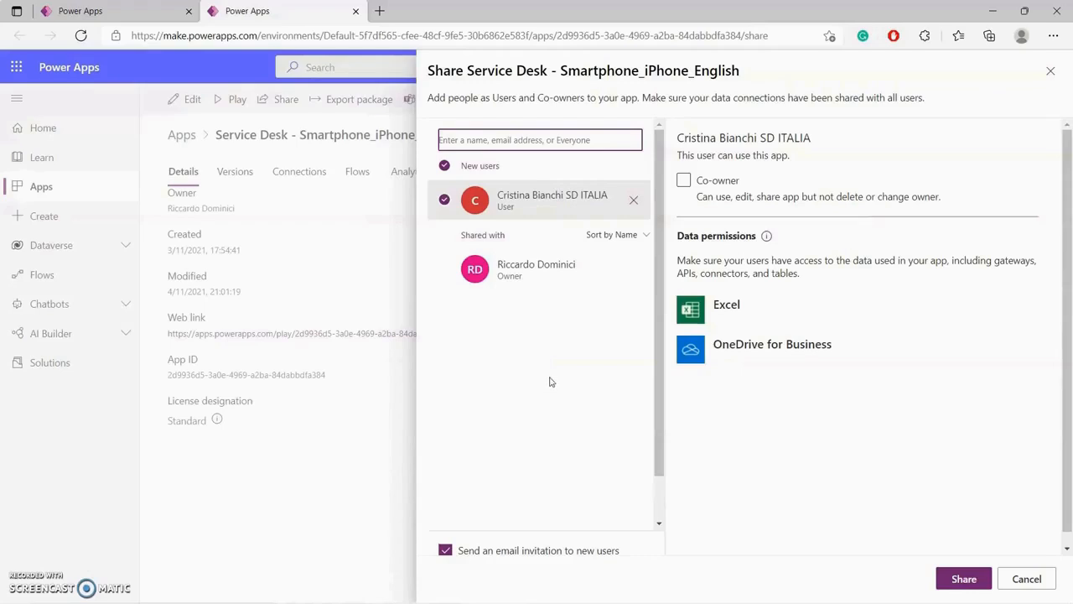
Remove the colleague from the new users and close the app's sharing page without sharing.
click(634, 200)
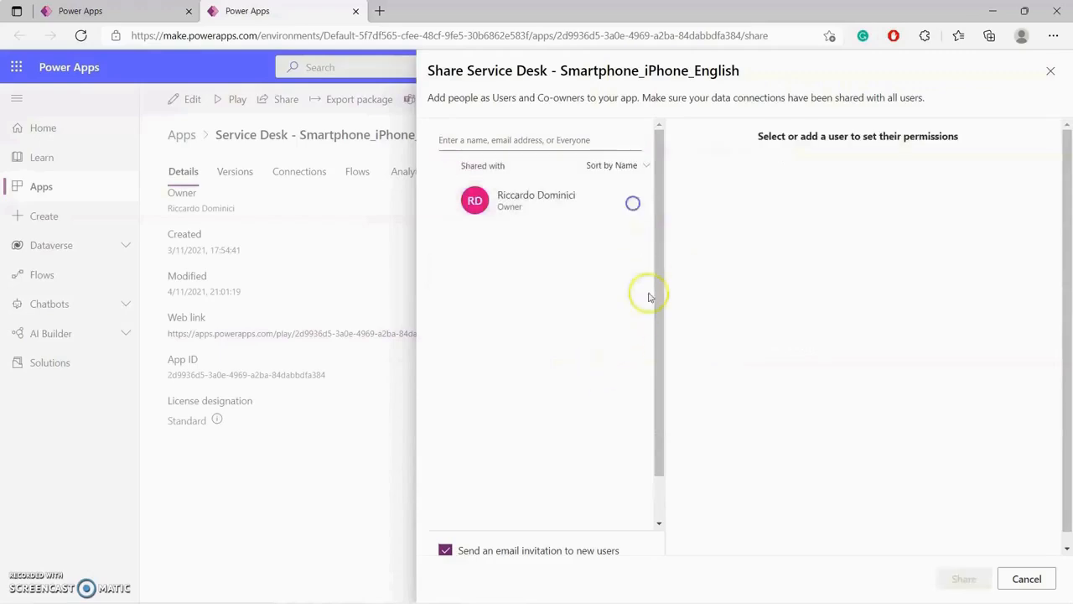
click(1050, 71)
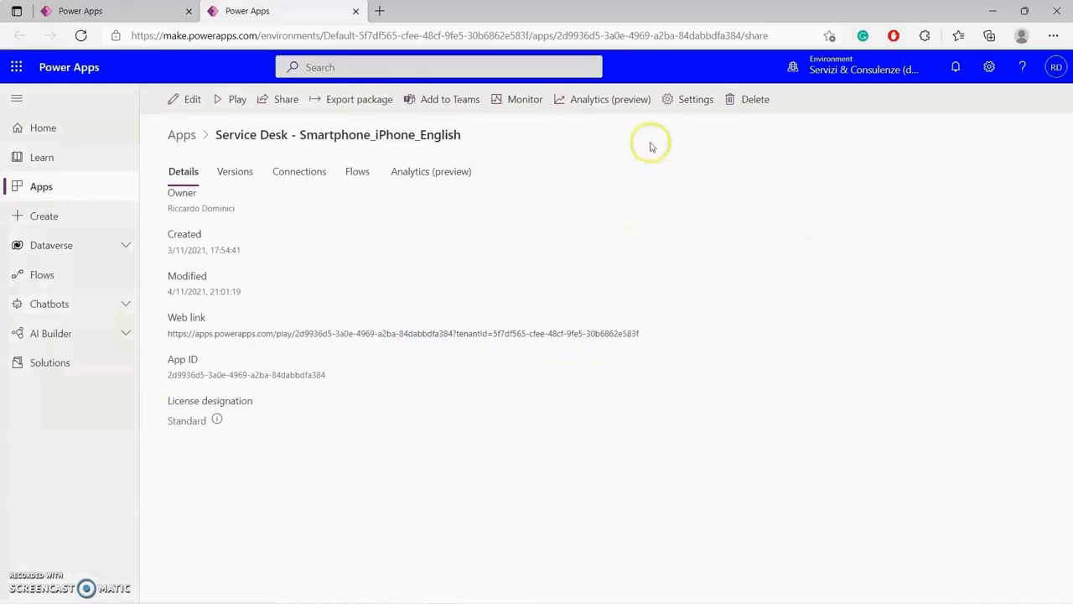
click(356, 11)
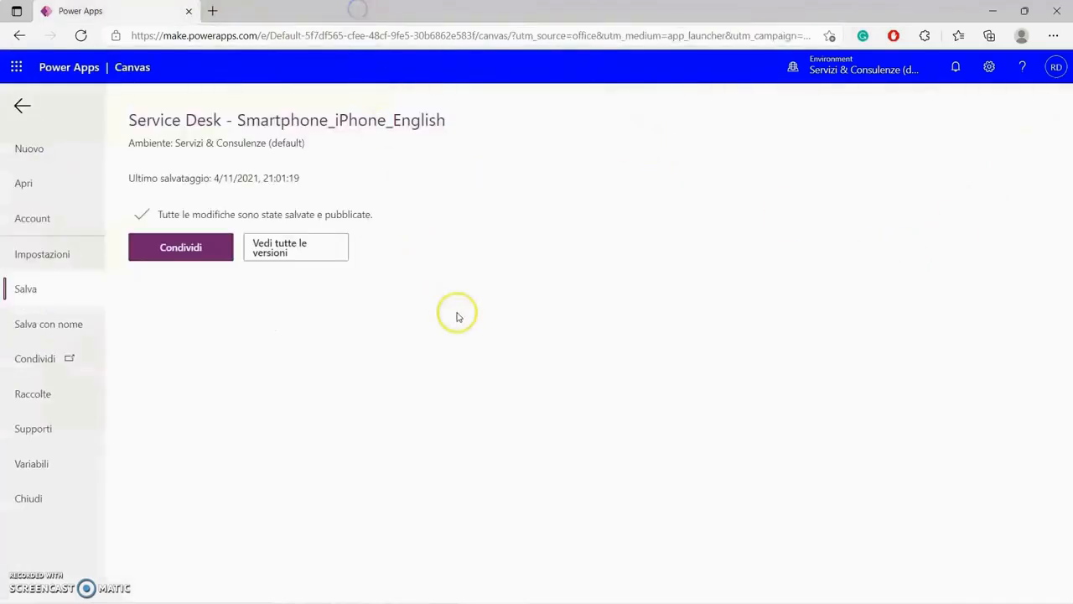
Return to the apps list, open Service Desk - Tablet_iPad_English for editing and dismiss the welcome message.
click(20, 104)
click(52, 99)
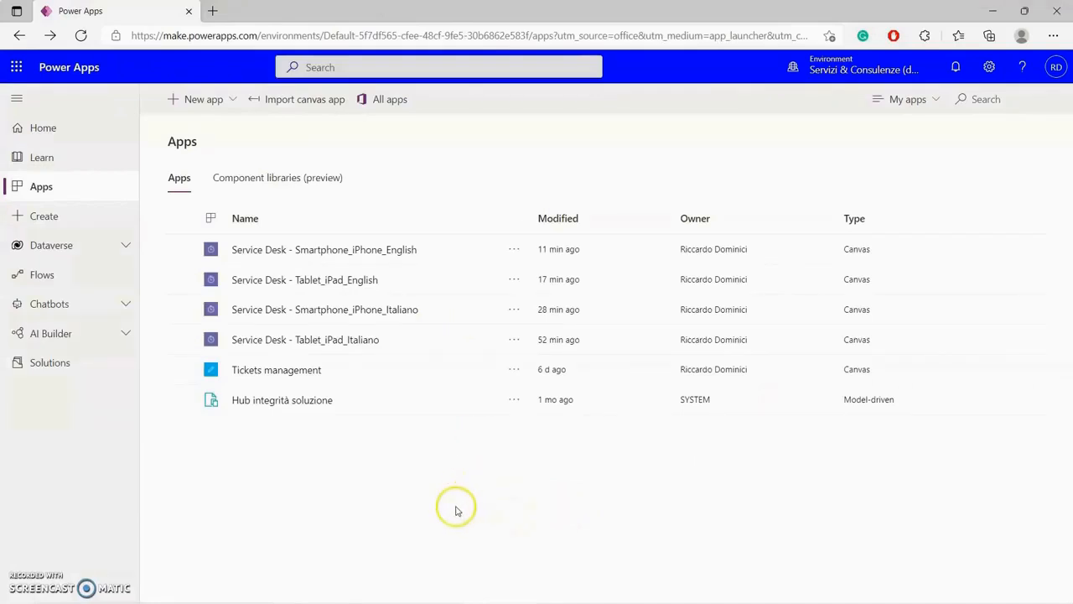
click(513, 281)
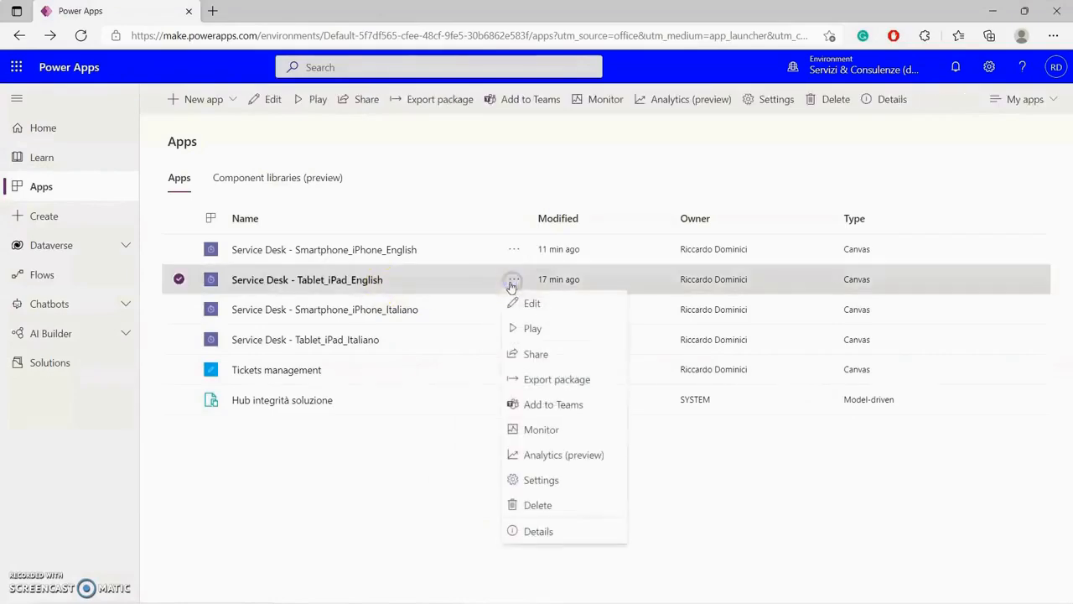
click(548, 307)
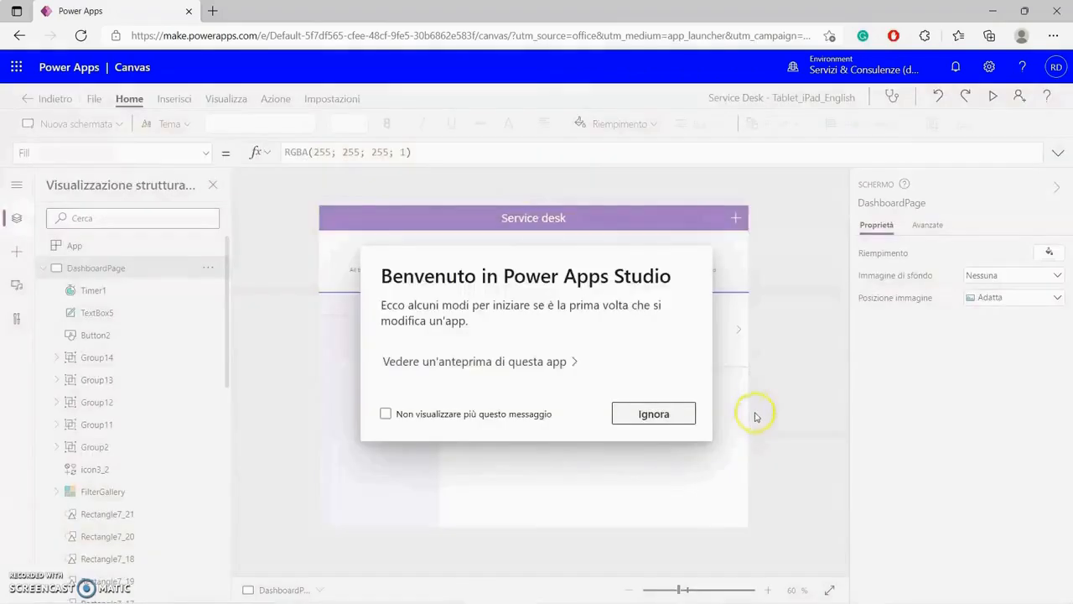
click(675, 420)
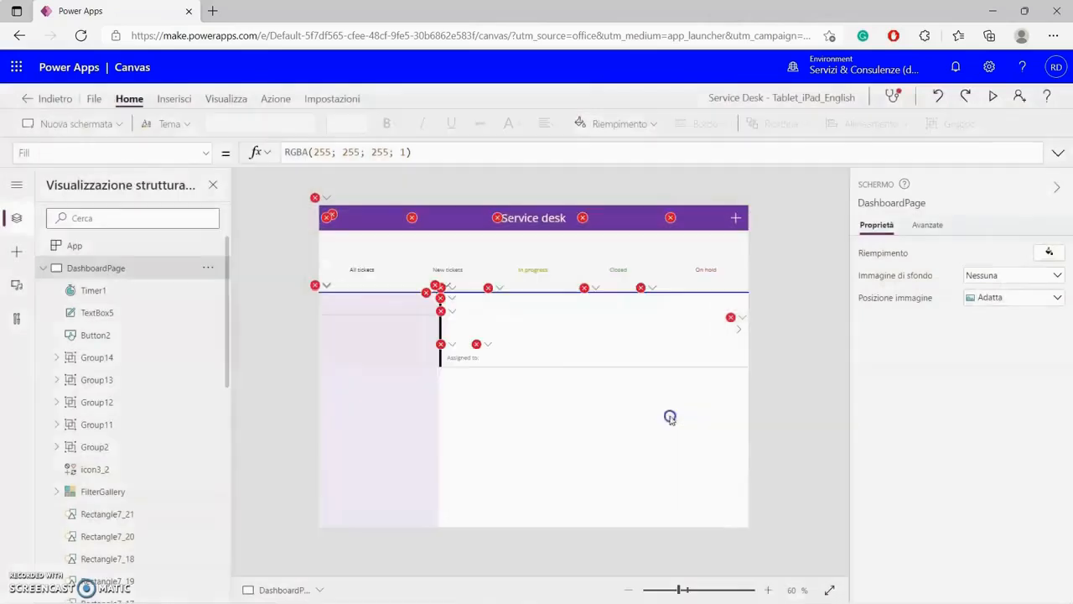
Add a data source from the second OneDrive for Business connection, choosing data.xlsx inside PowerApps, Templates, ServiceDesk_English.
click(227, 98)
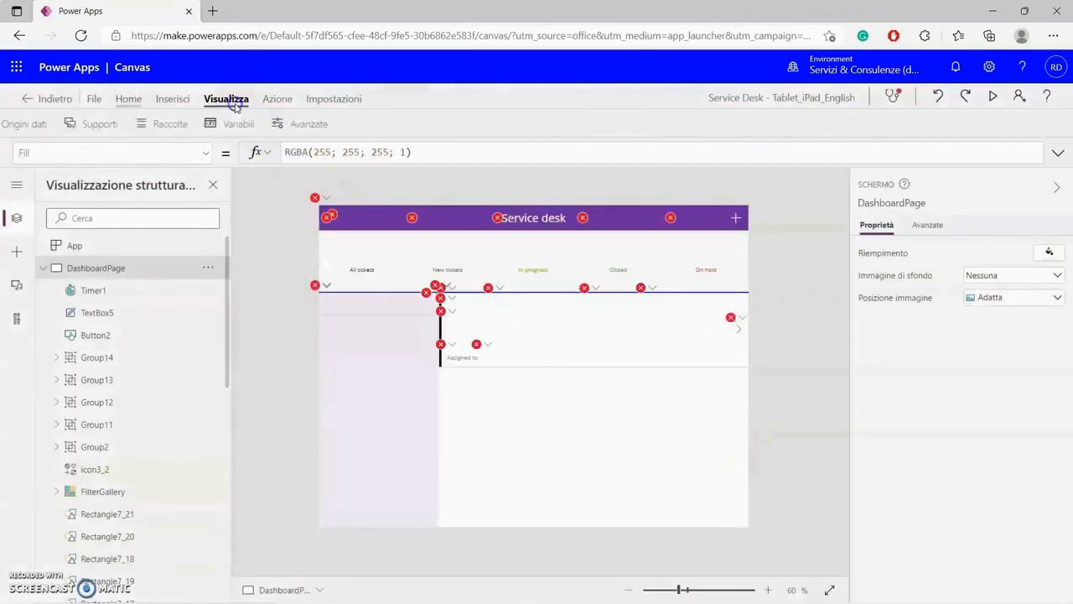
click(53, 124)
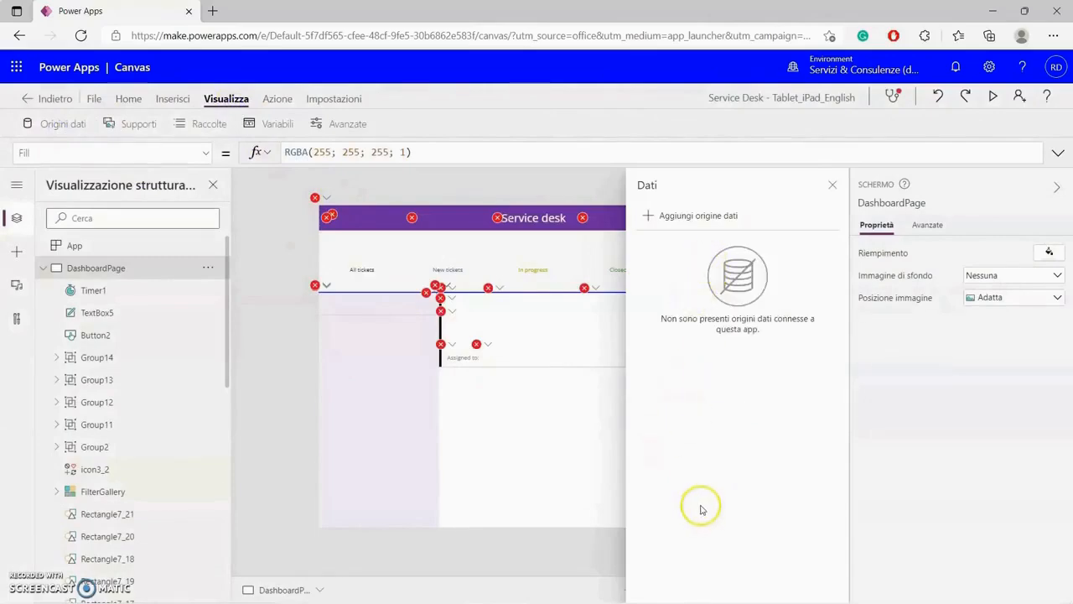
click(671, 219)
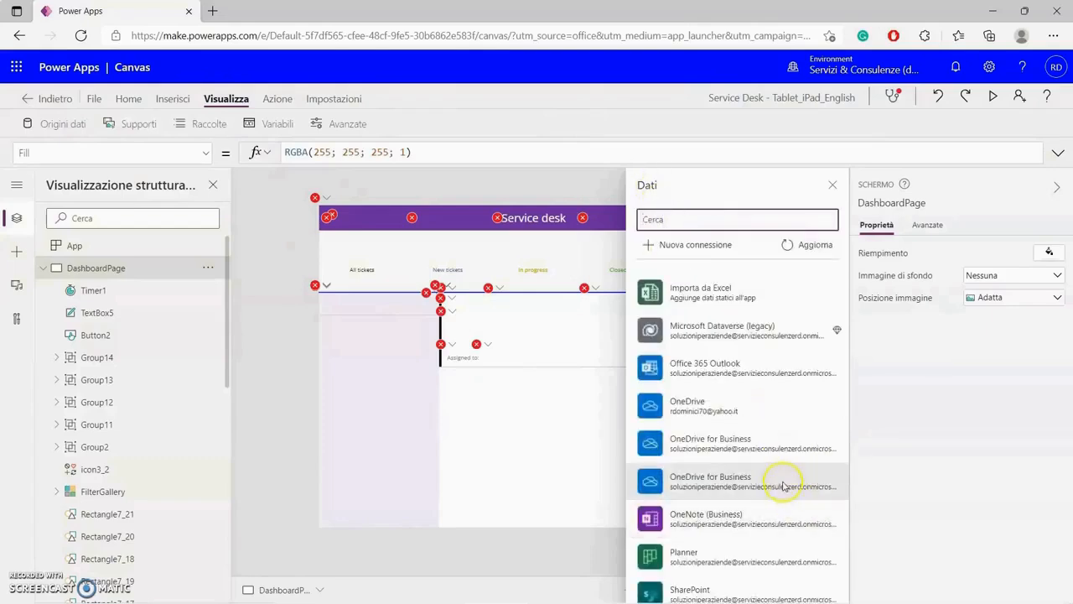
click(782, 485)
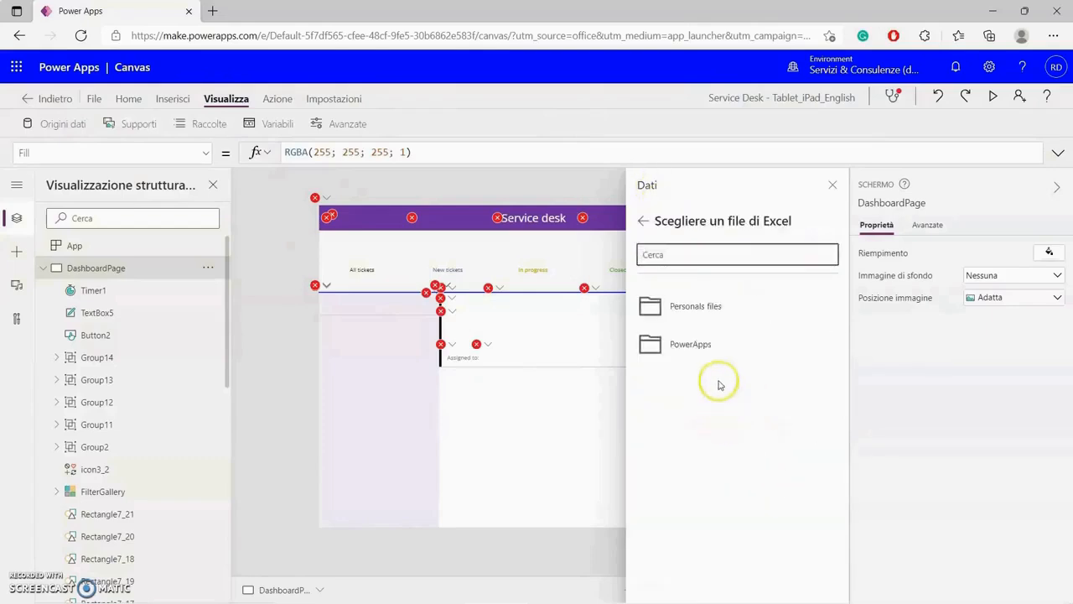
click(692, 346)
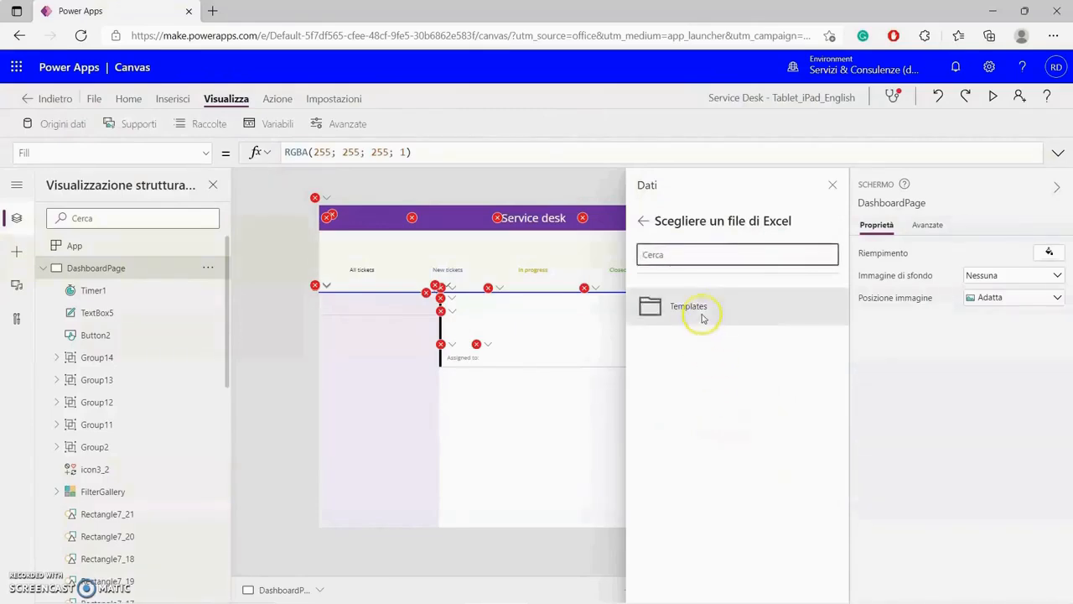
click(702, 317)
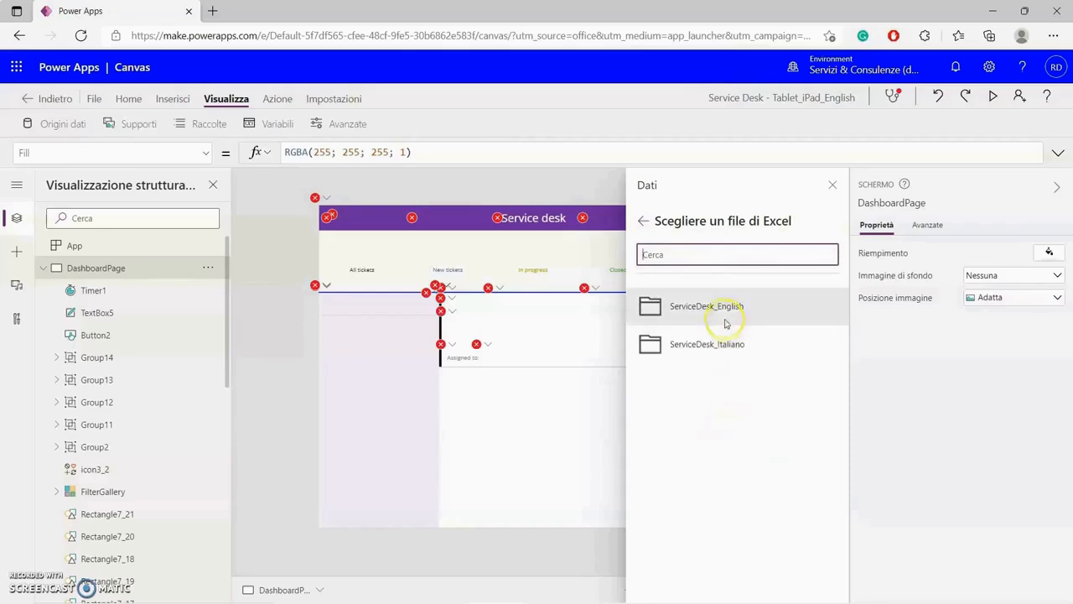
click(721, 316)
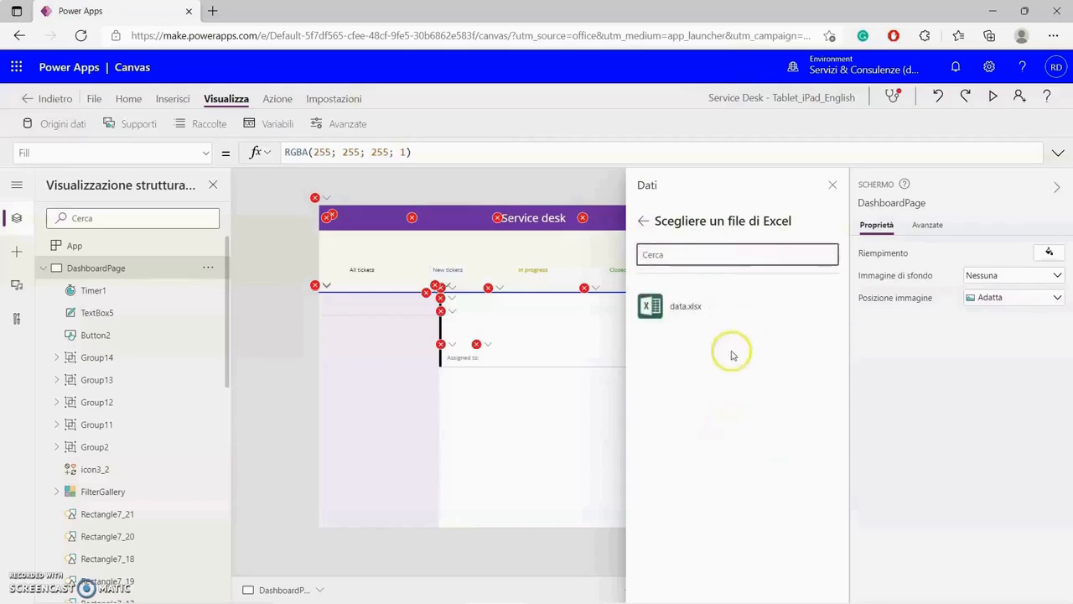
click(680, 307)
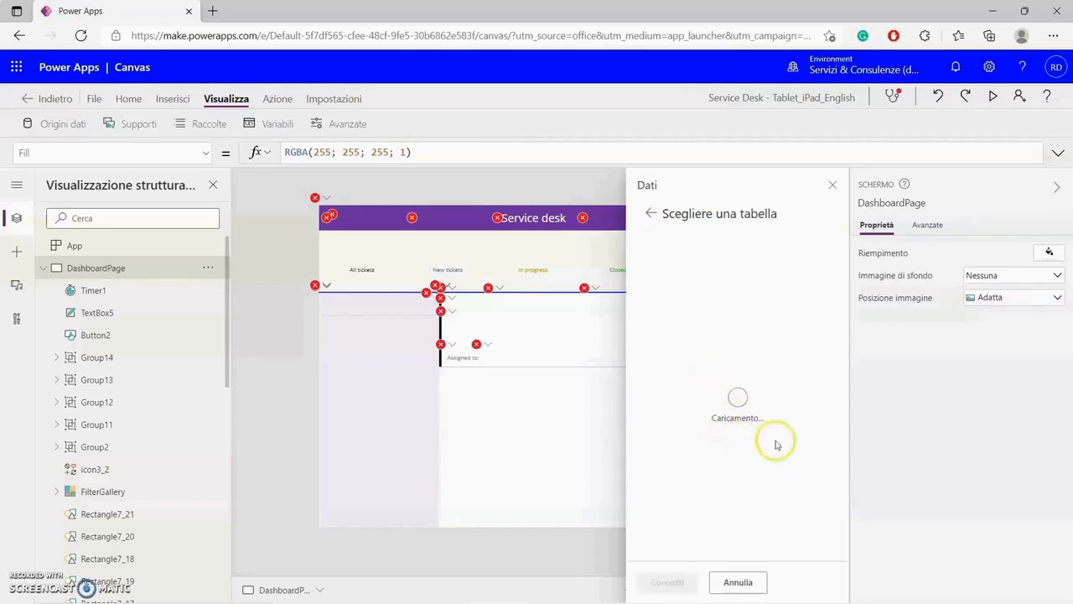
Connect the tables AccountNameTypes, Attendants, CaseStatus, Filterby, PriorityTypes, Tickets and TicketTypes to the tablet app and close the data pane.
click(646, 280)
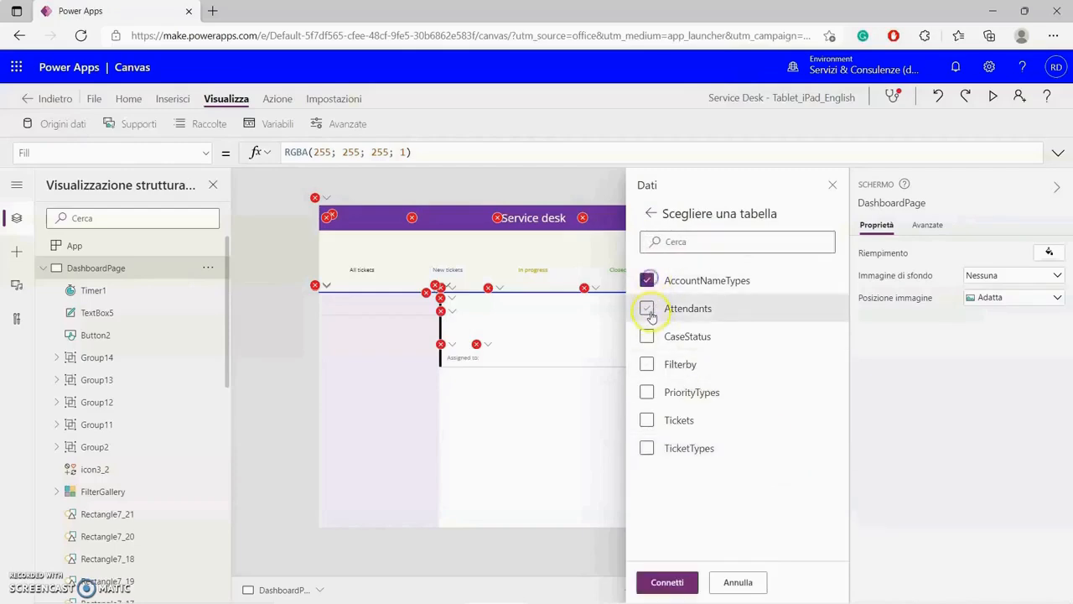
click(647, 308)
click(646, 335)
click(646, 364)
click(647, 392)
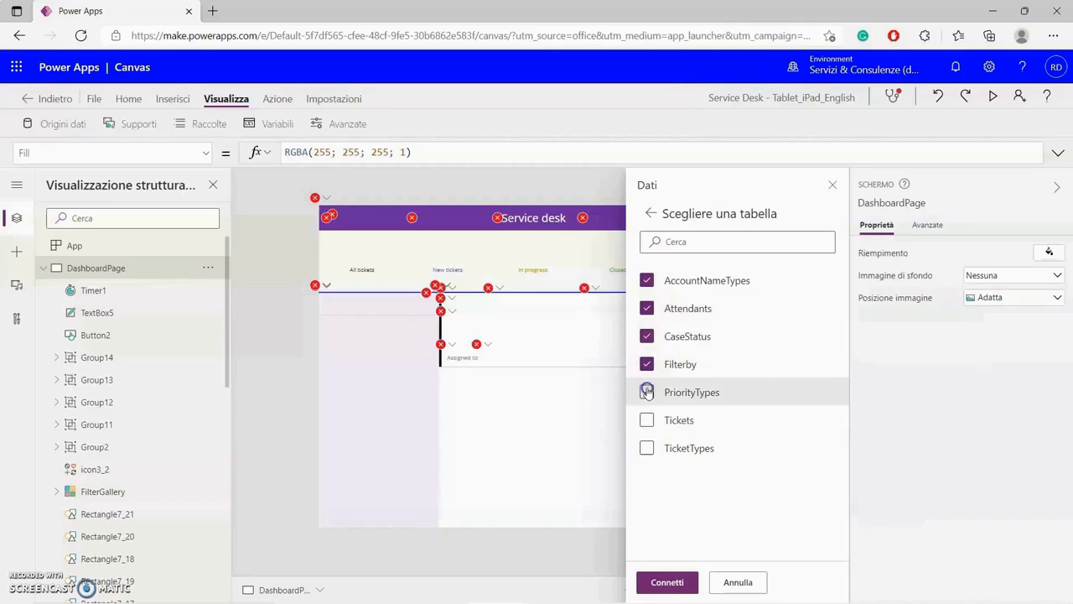
click(646, 419)
click(646, 448)
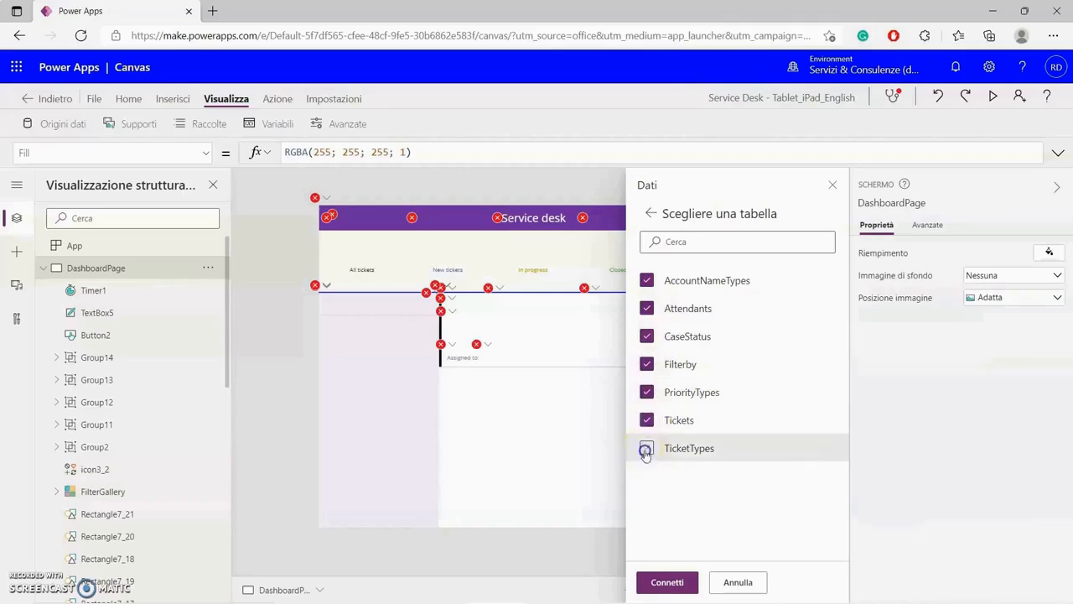
click(667, 581)
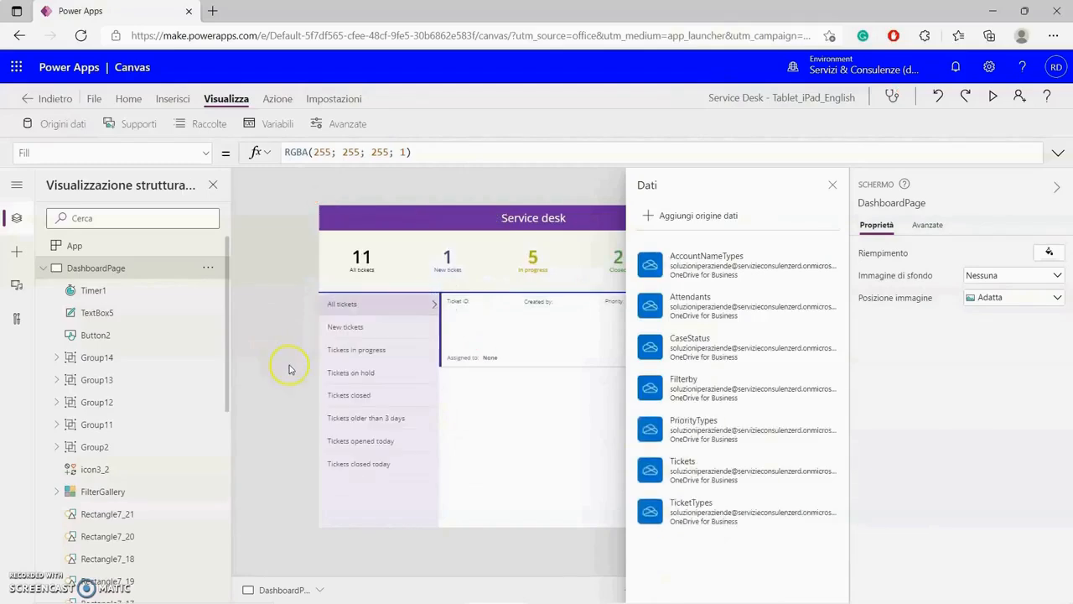
click(831, 185)
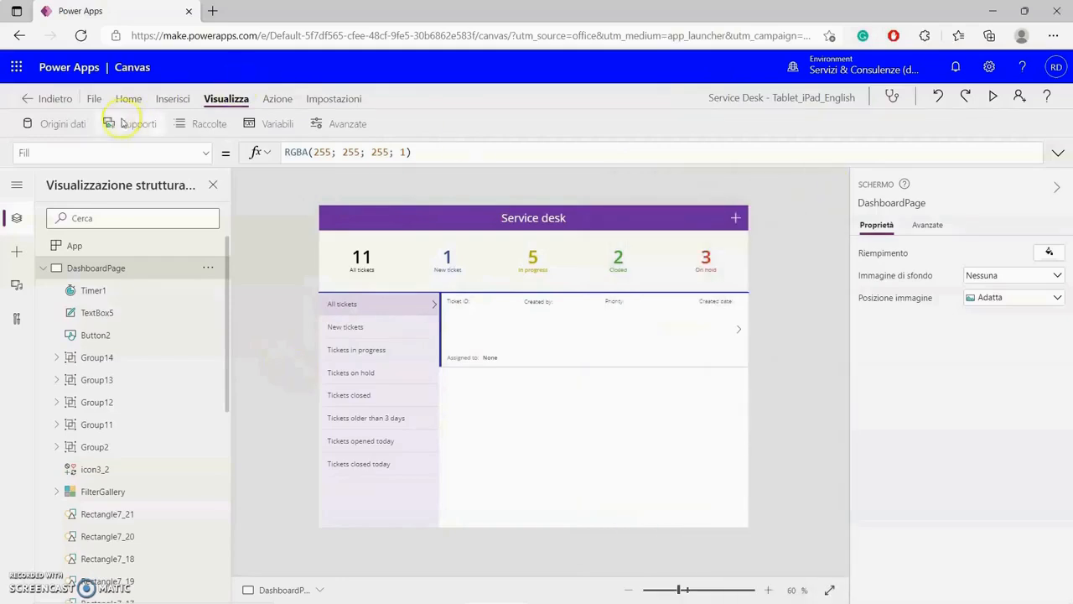
Save the Service Desk - Tablet_iPad_English app and publish this version.
click(94, 99)
click(176, 288)
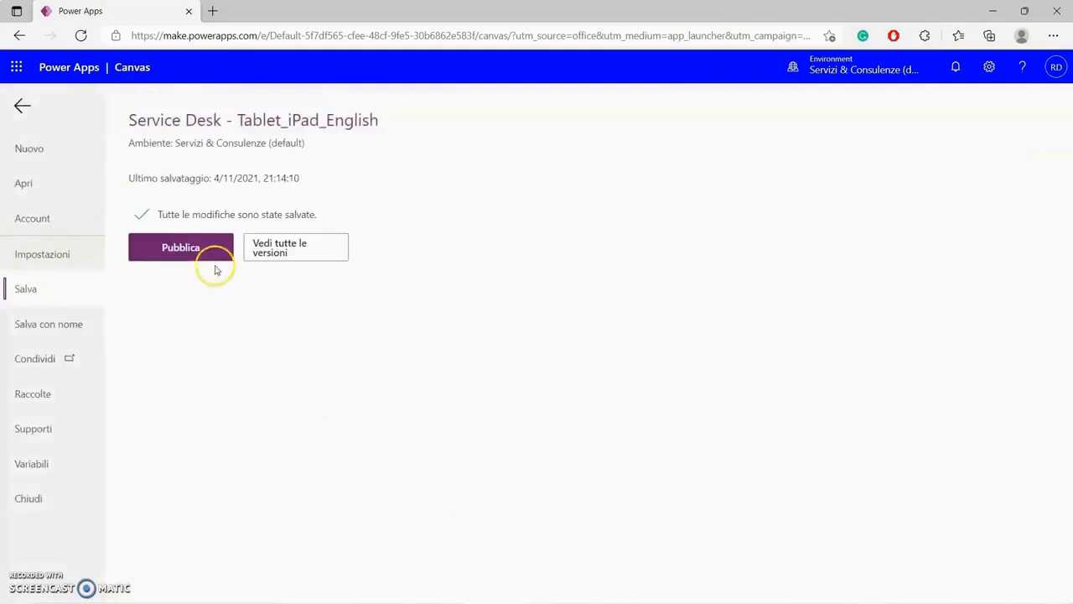
click(204, 250)
click(560, 427)
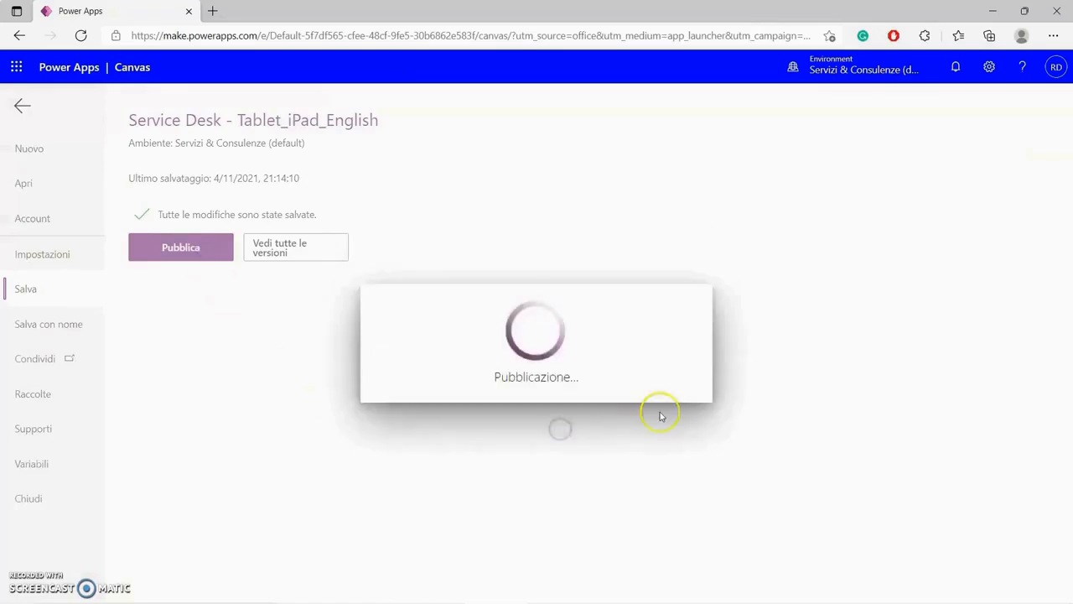
Go back to the apps list, open Service Desk - Smartphone_iPhone_Italiano for editing and dismiss the welcome message.
click(22, 105)
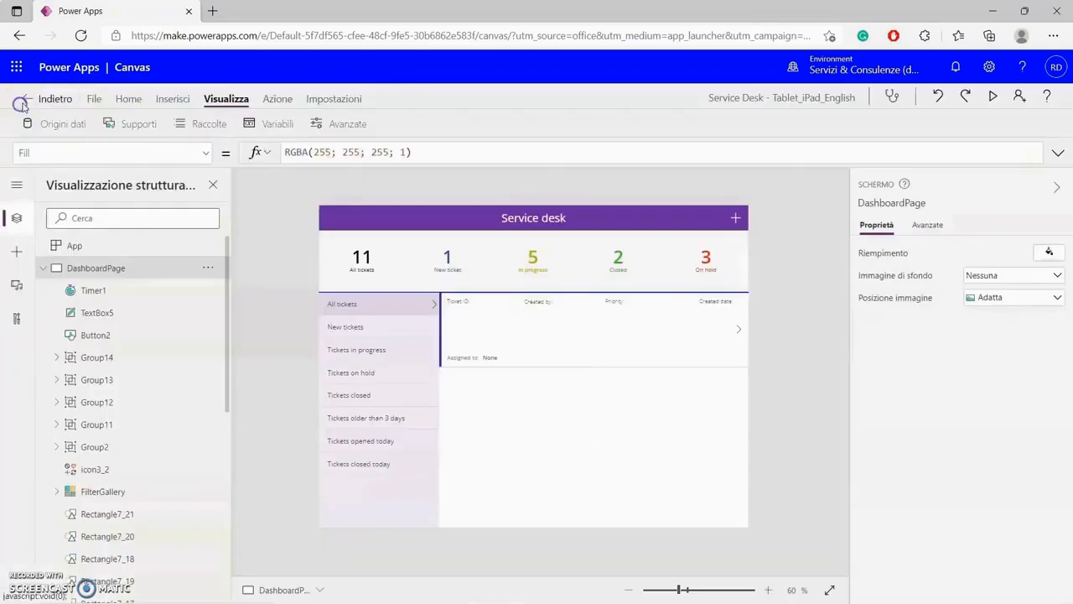
click(25, 102)
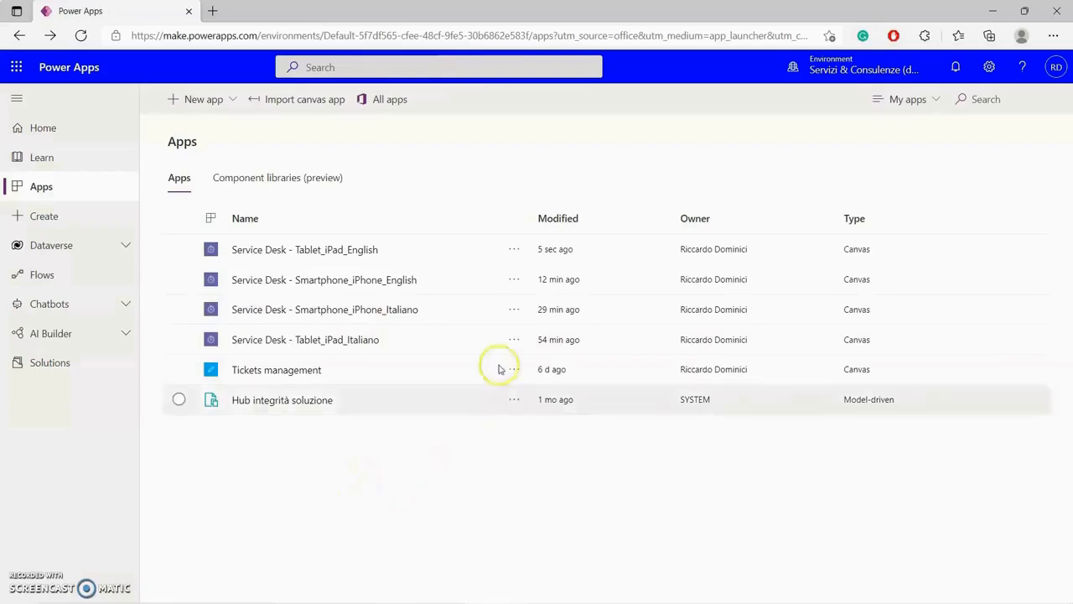
click(514, 311)
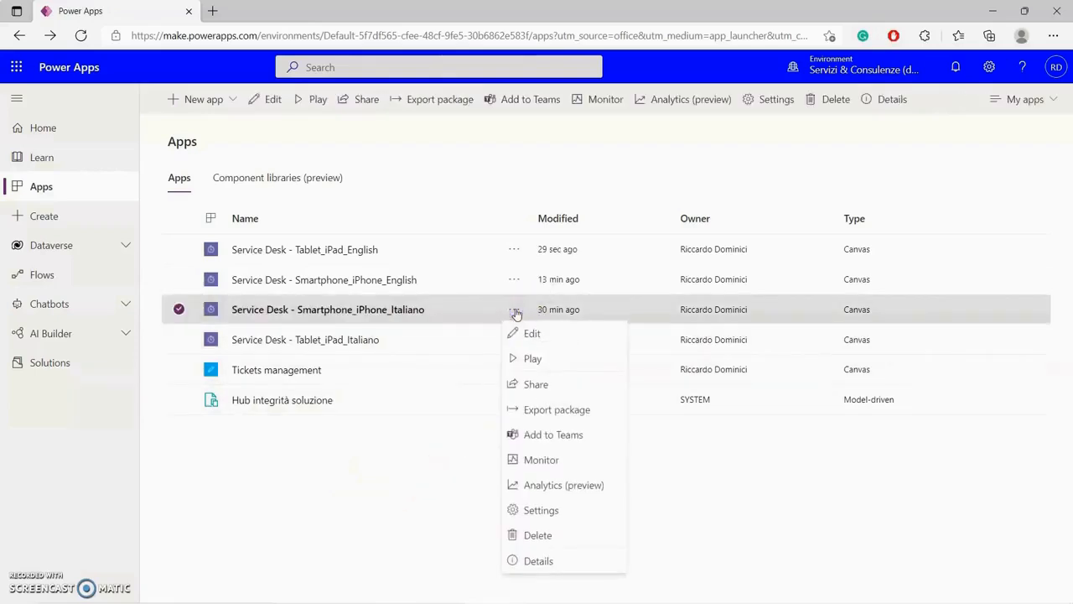
click(549, 333)
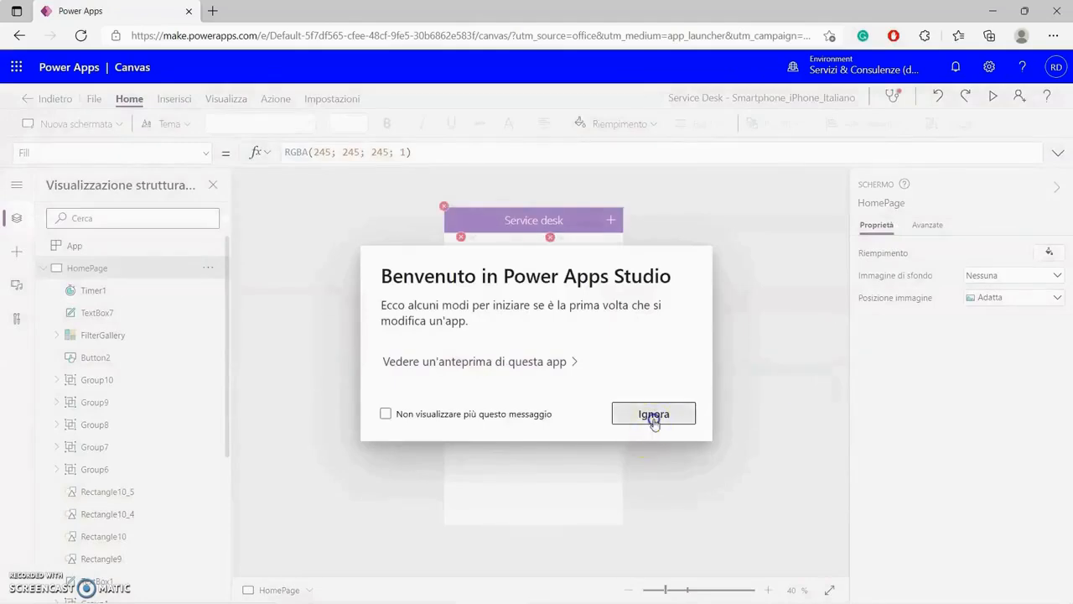
click(654, 419)
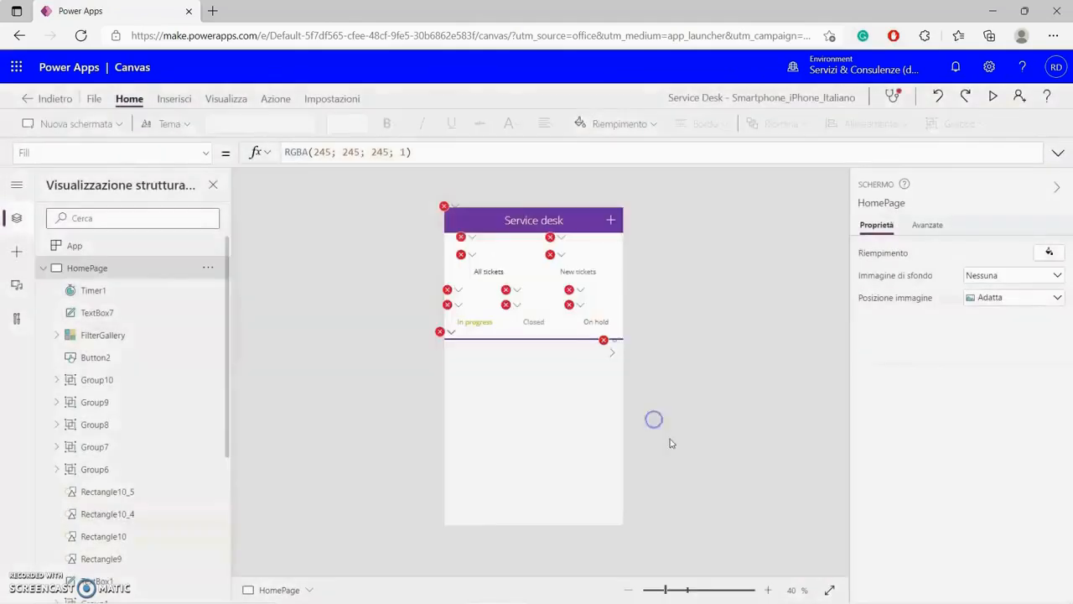
Add a data source from the OneDrive for Business connection, choosing data.xlsx inside PowerApps, Templates, ServiceDesk_Italiano.
click(223, 100)
click(55, 124)
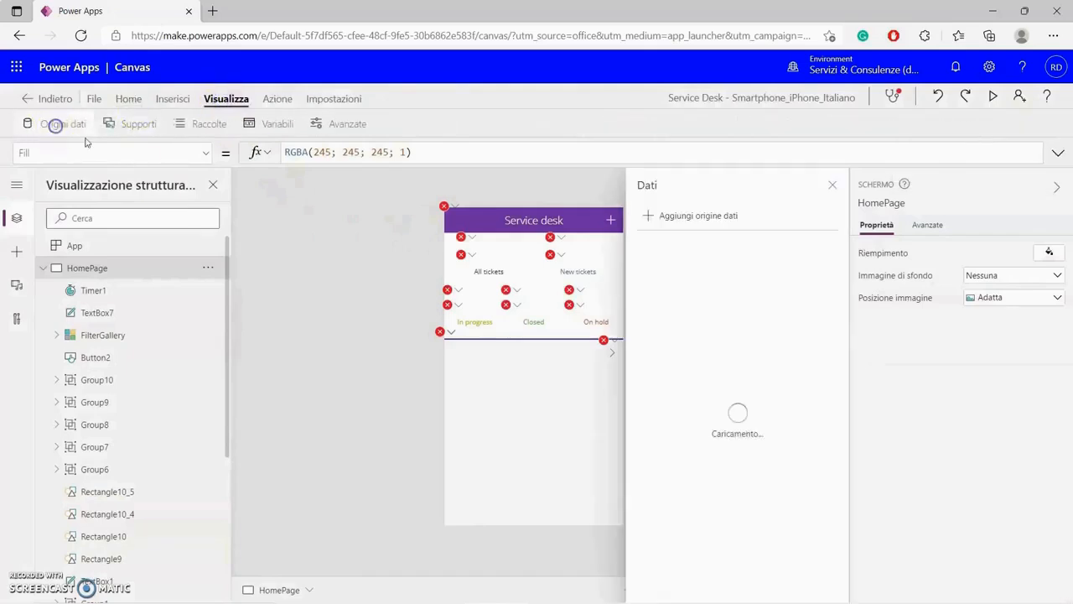
click(705, 215)
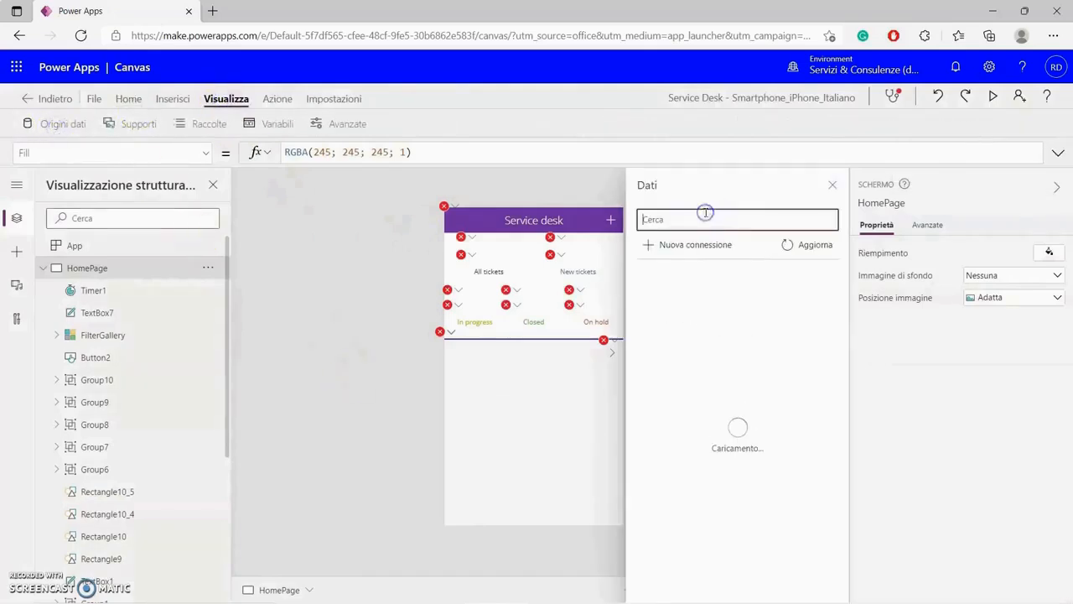
click(756, 481)
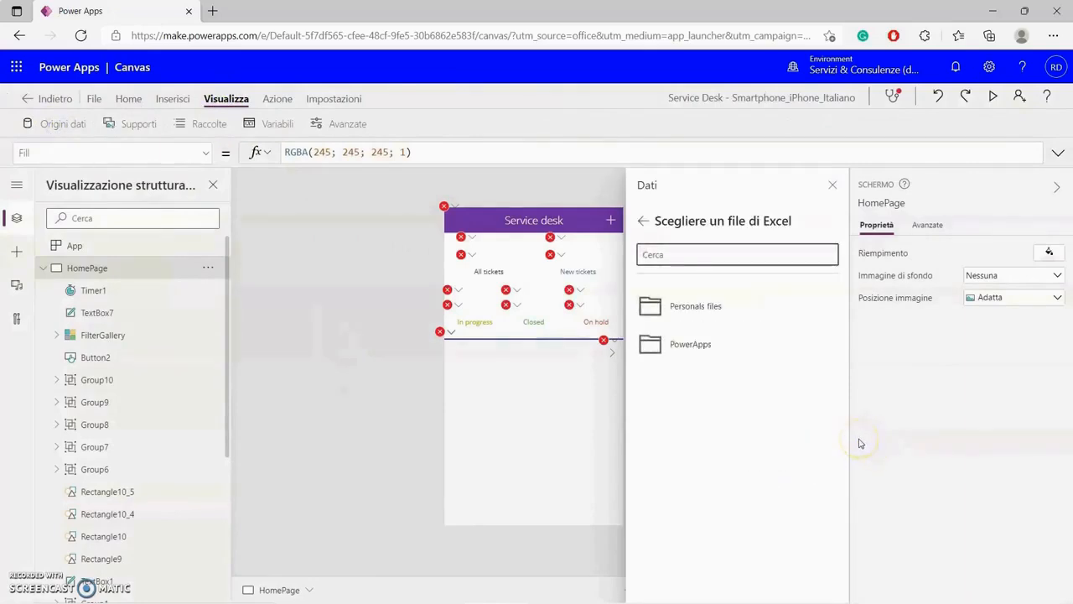
click(700, 344)
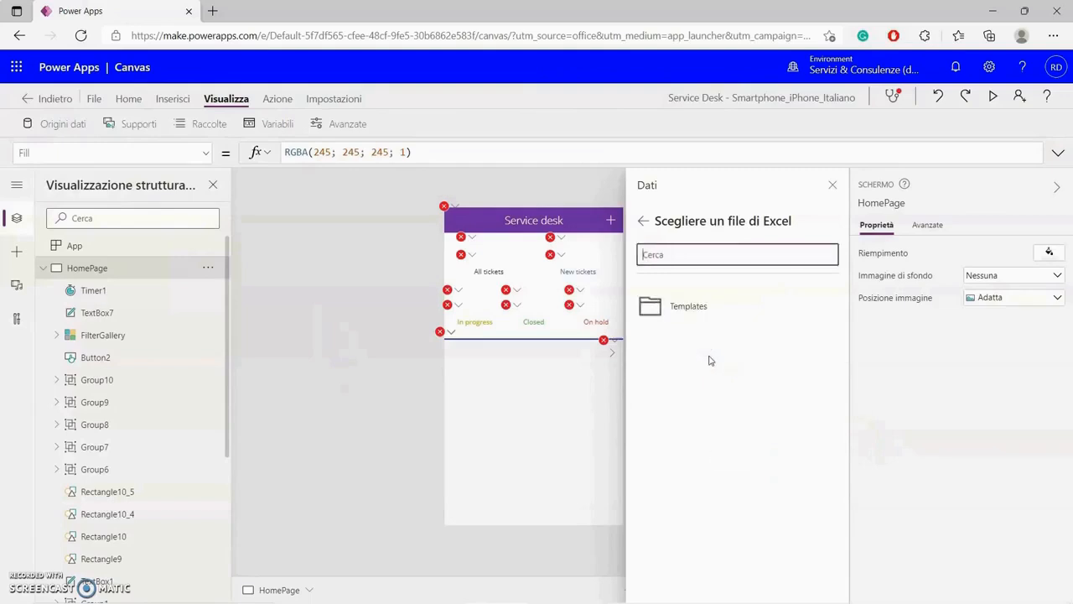
click(695, 307)
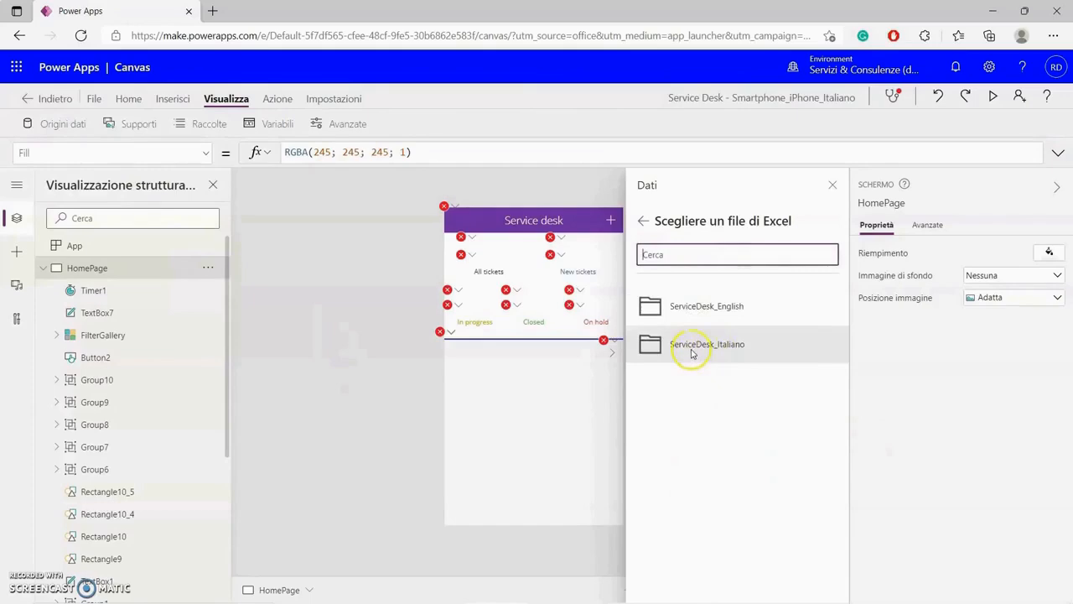
click(724, 349)
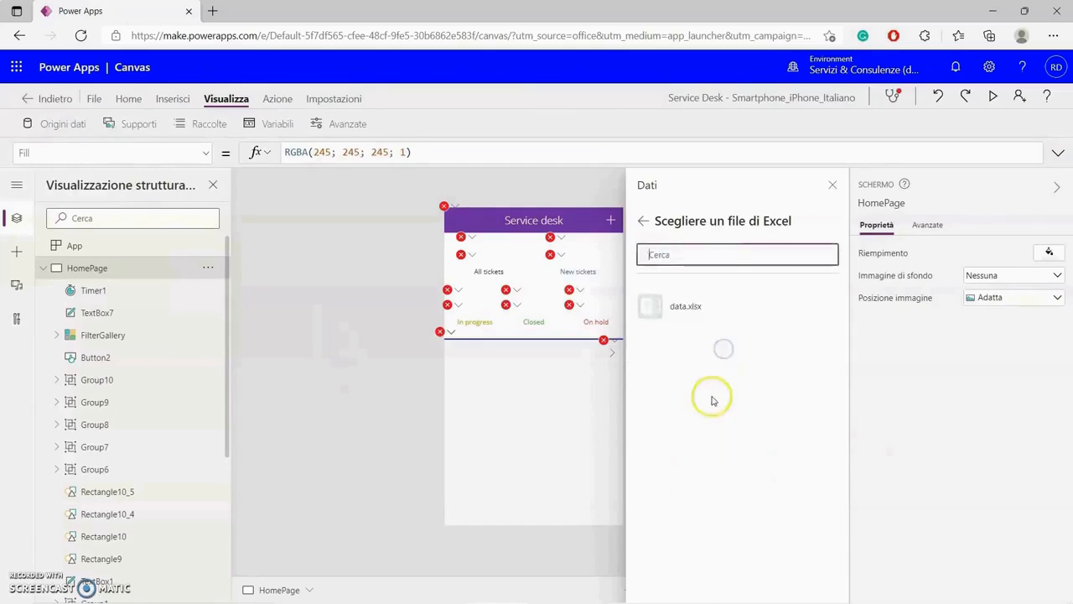
click(673, 307)
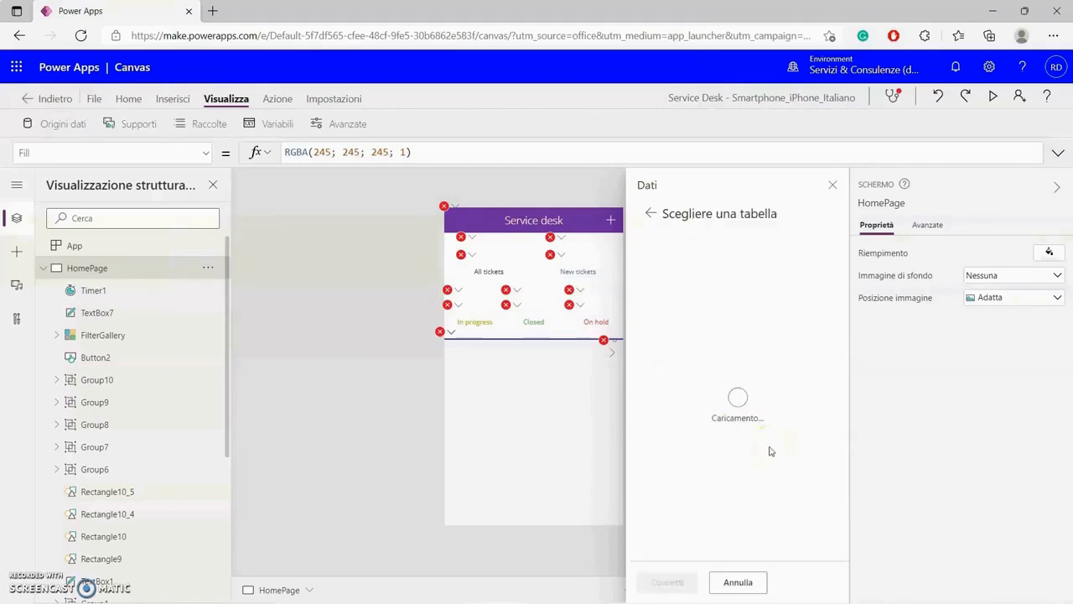
click(773, 459)
Connect the tables AccountNameTypes, Attendants, CaseStatus, Filterby, PriorityTypes, Tickets and TicketTypes to the Italian smartphone app and close the data pane.
click(647, 280)
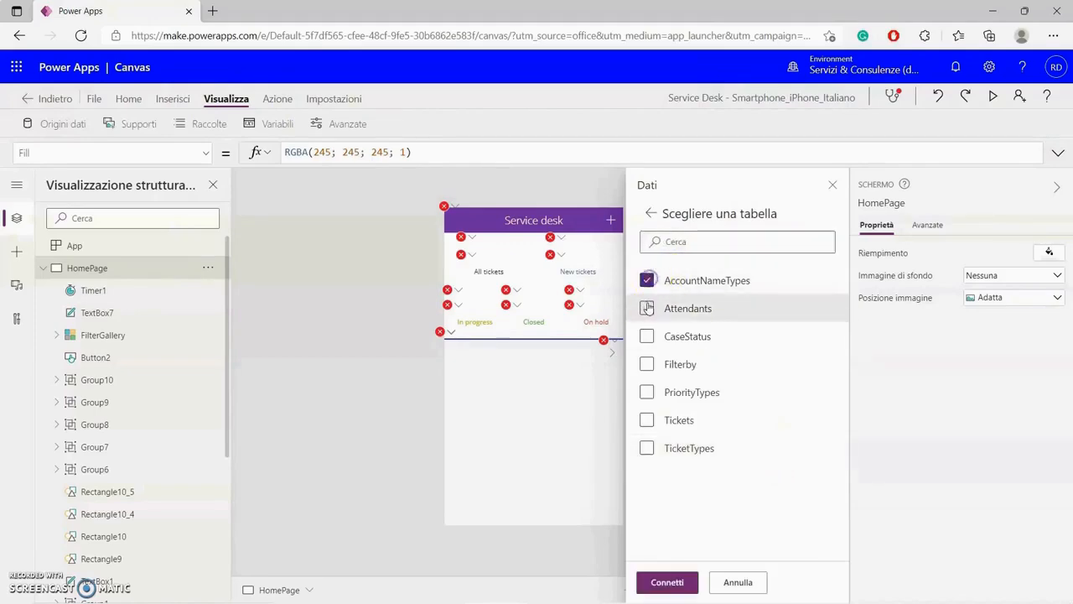
click(647, 308)
click(647, 336)
click(647, 364)
click(647, 392)
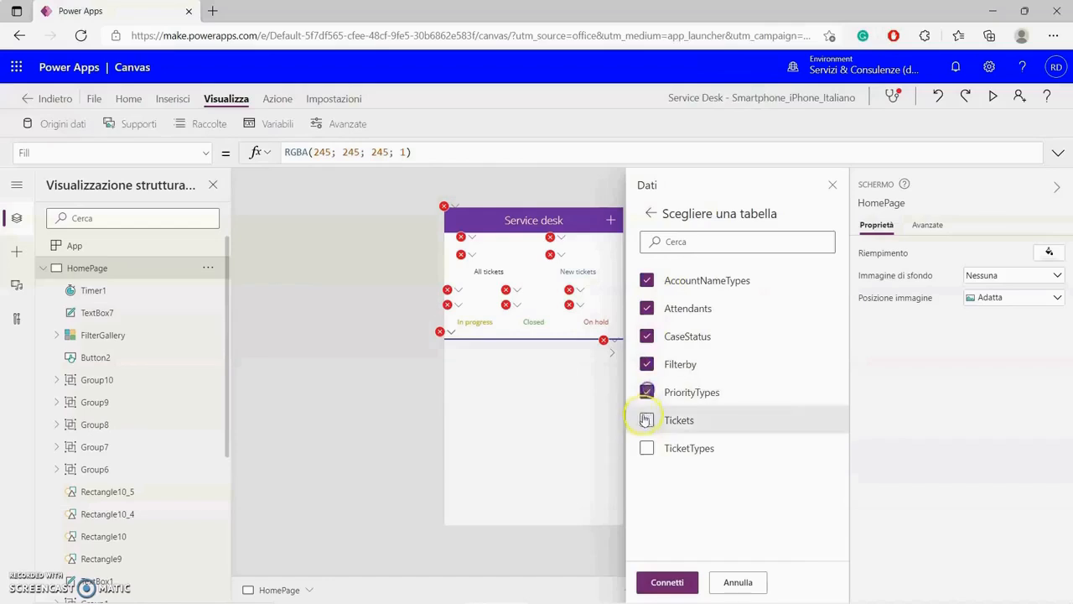
click(646, 420)
click(645, 447)
click(667, 582)
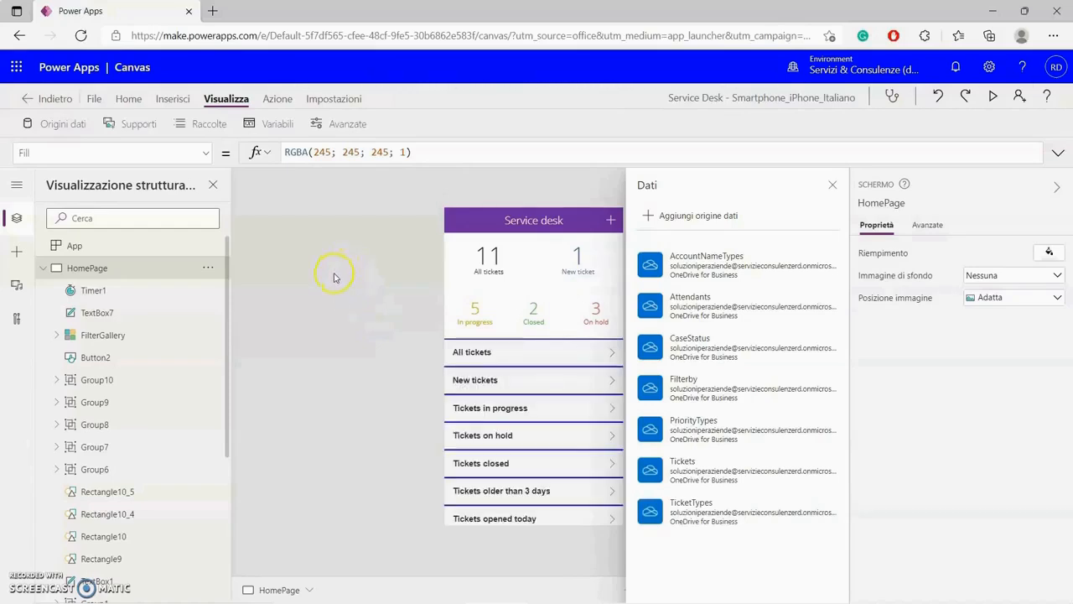
click(832, 185)
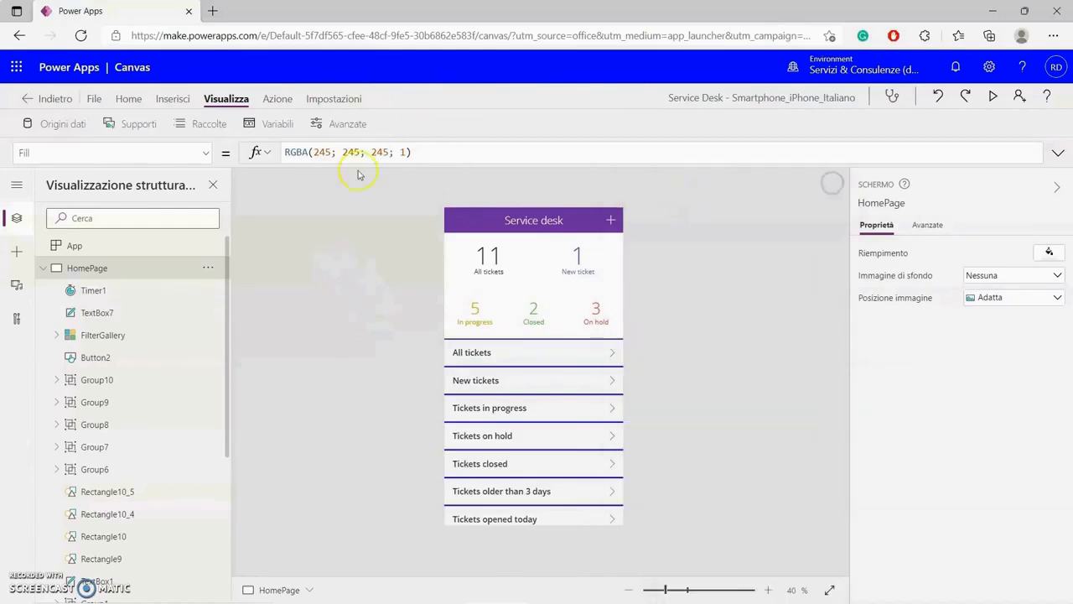
Save the Service Desk - Smartphone_iPhone_Italiano app and publish this version.
click(94, 98)
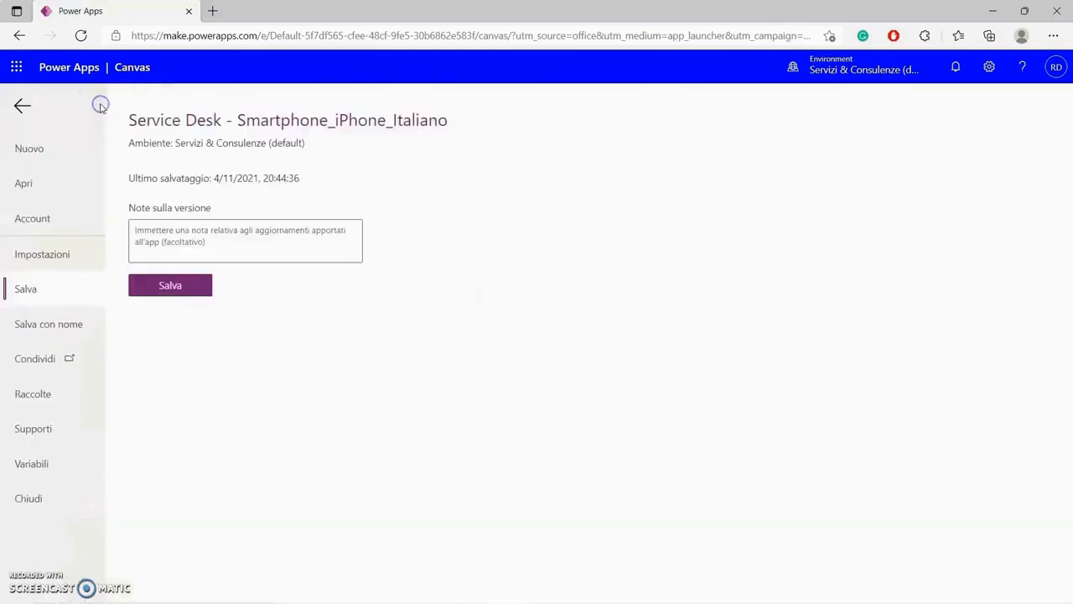
click(171, 285)
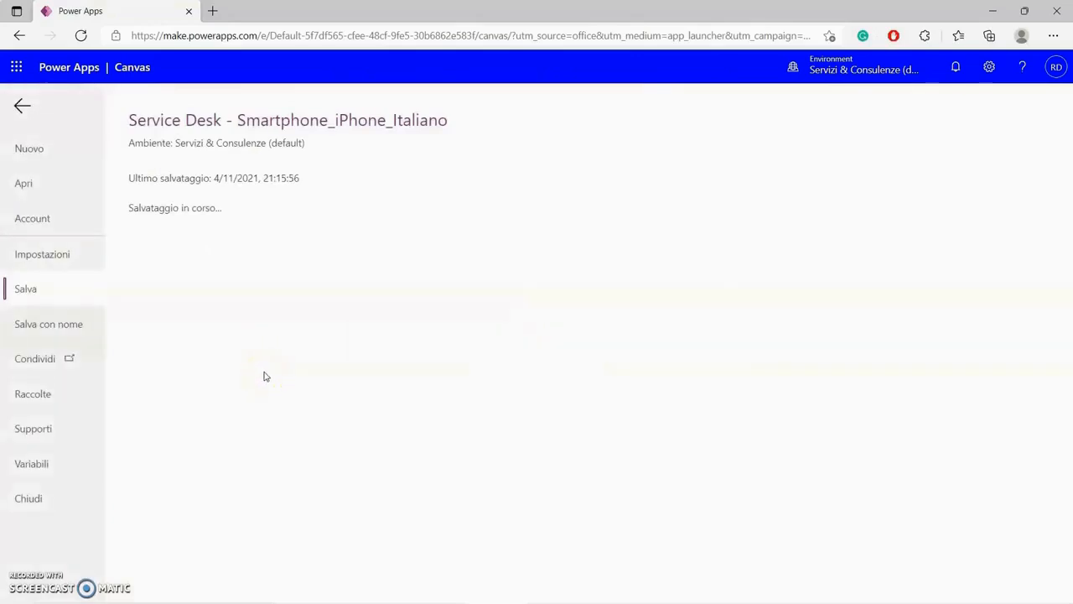
click(199, 249)
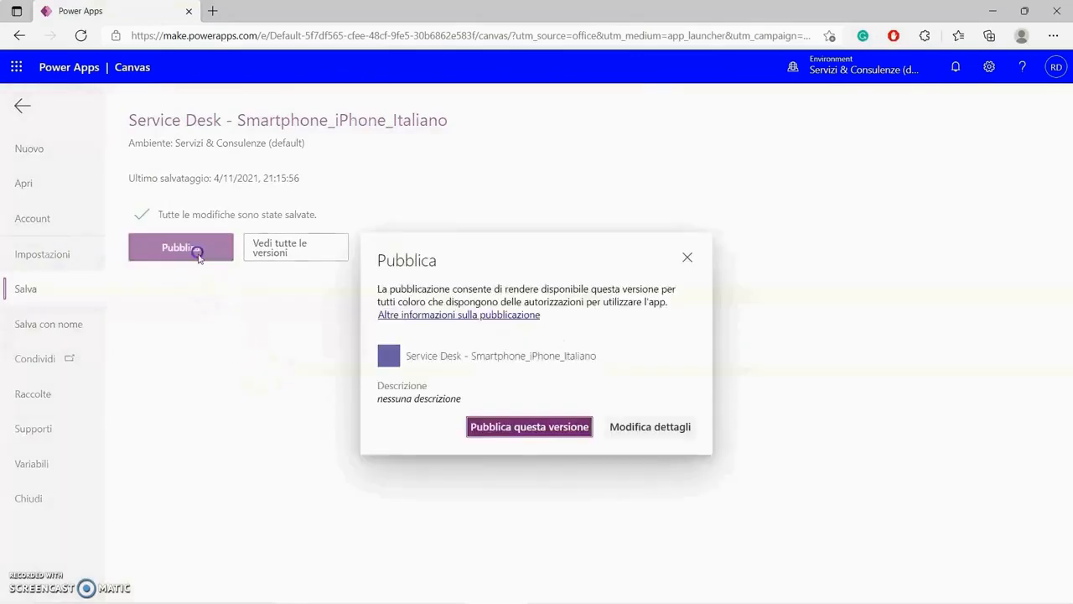
click(489, 434)
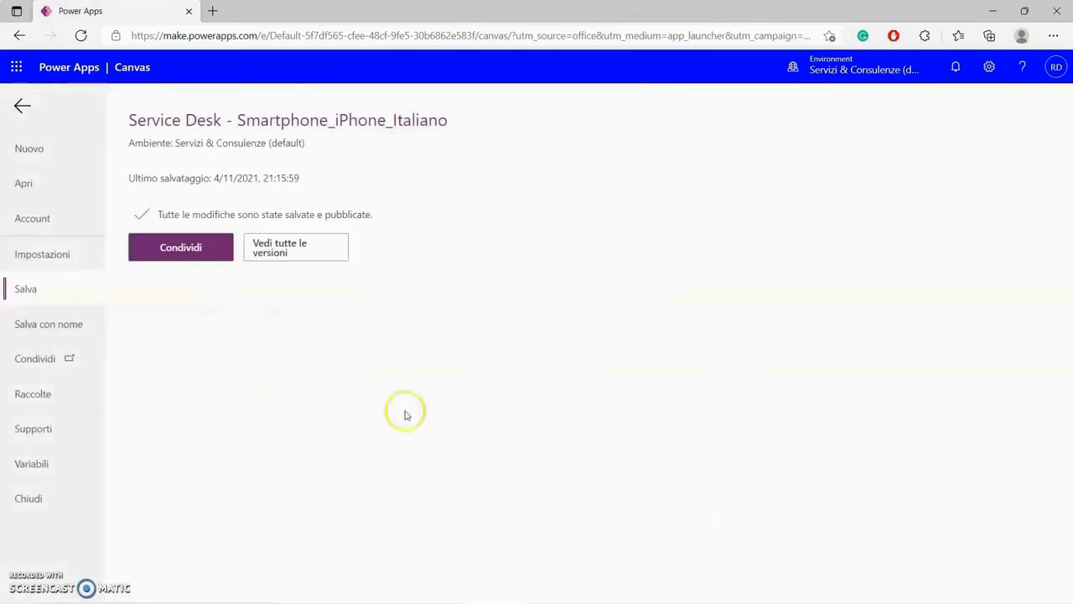
Go back to the apps list, open Service Desk - Tablet_iPad_Italiano for editing and dismiss the welcome message.
click(21, 105)
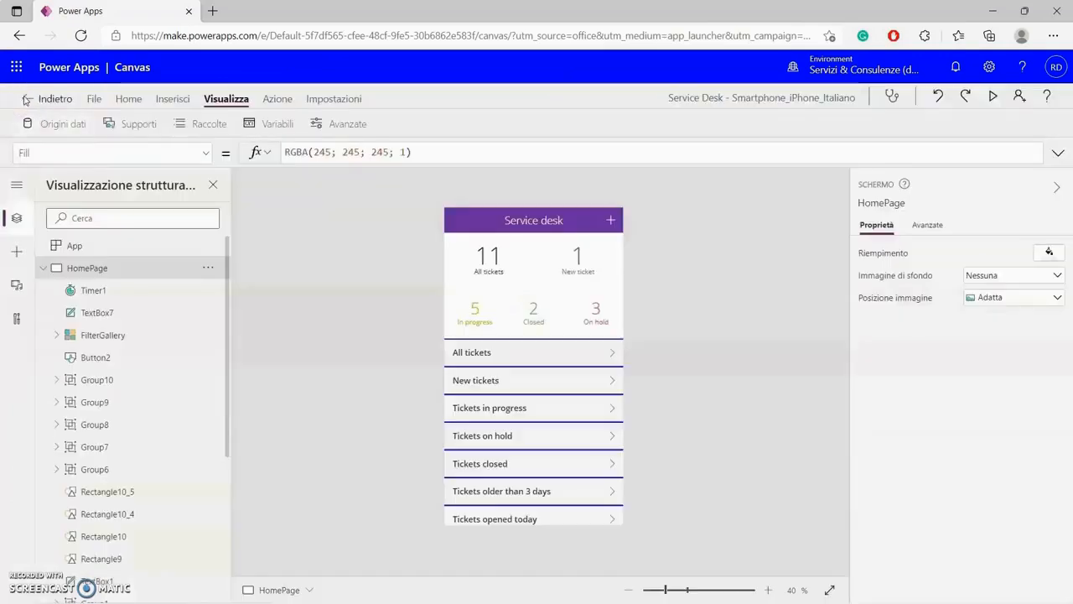
click(25, 99)
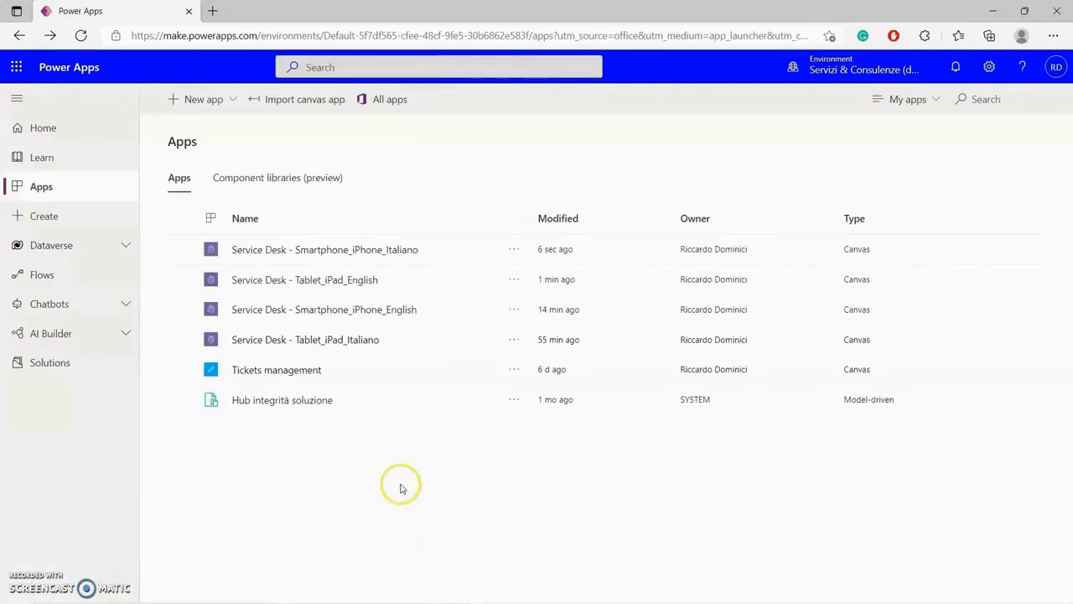
click(514, 342)
click(560, 89)
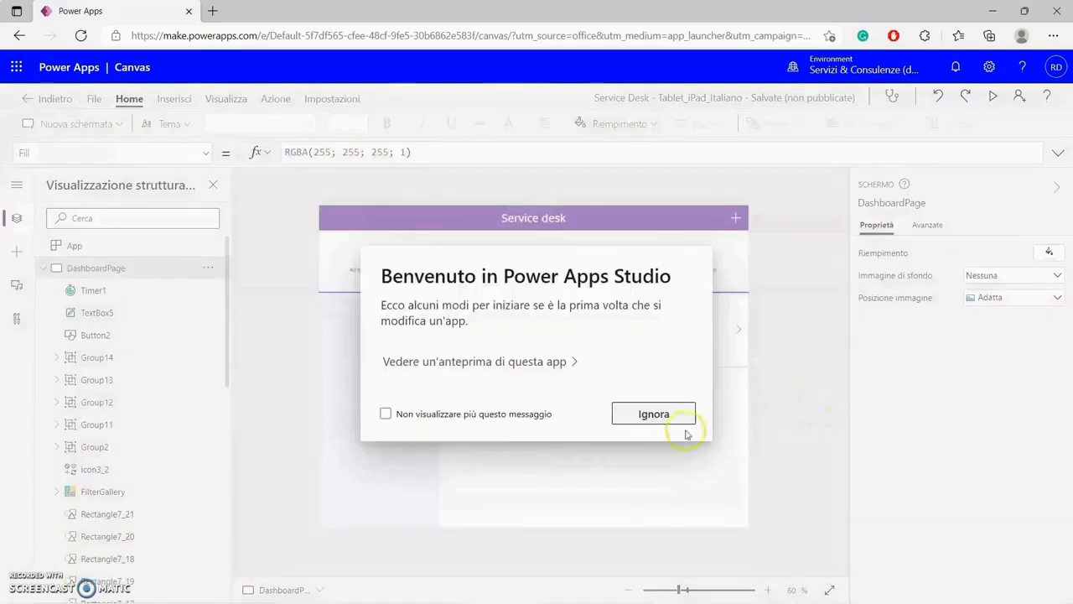
click(676, 414)
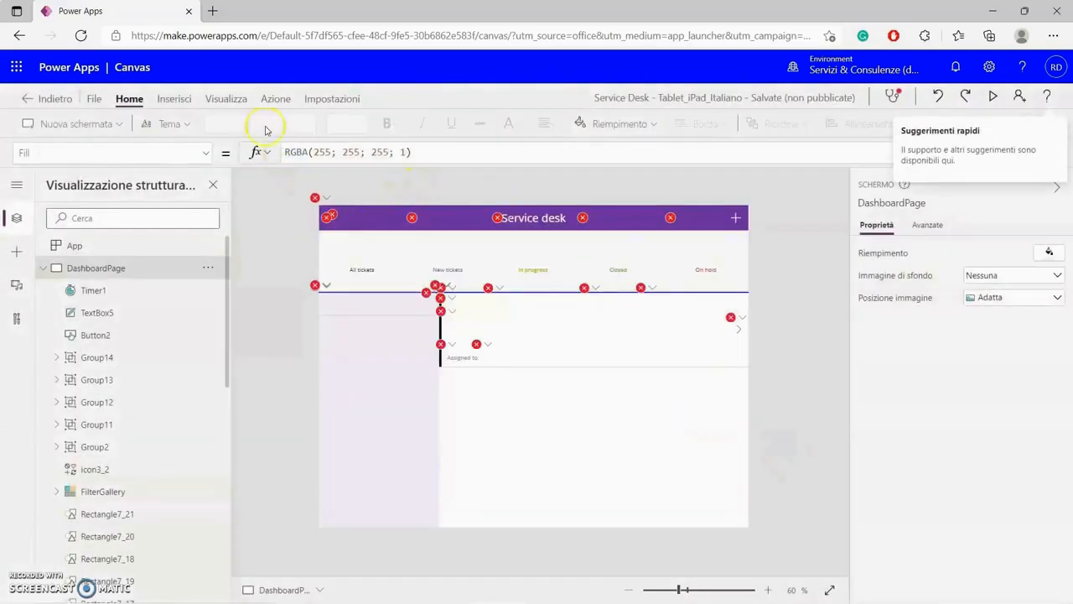
Add the Italian tablet app's data source from OneDrive for Business, choosing data.xlsx inside PowerApps, Templates, ServiceDesk_Italiano.
click(226, 99)
click(65, 126)
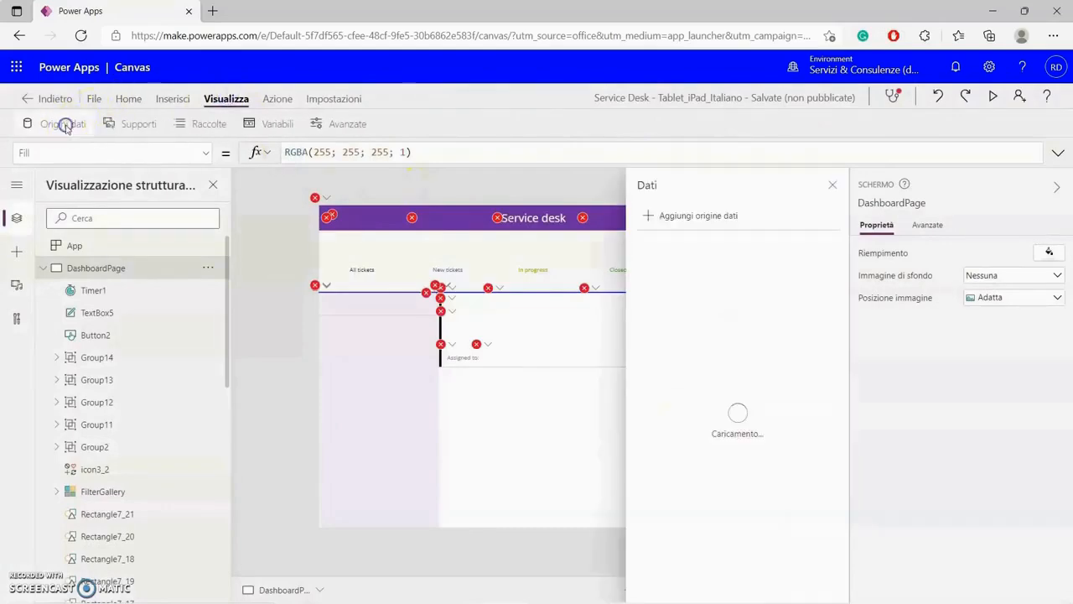
click(686, 215)
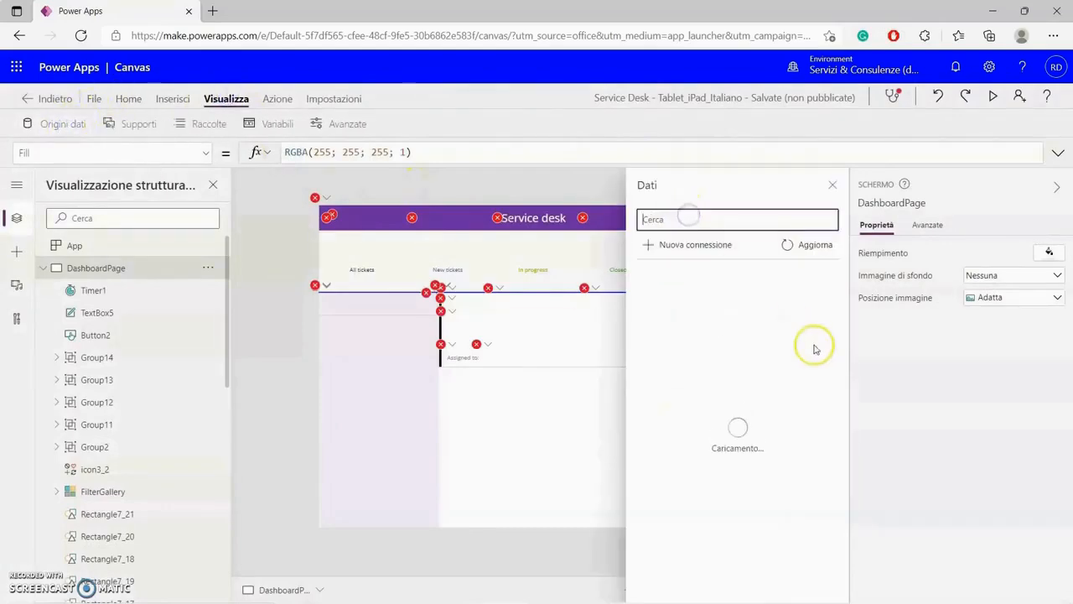
click(763, 479)
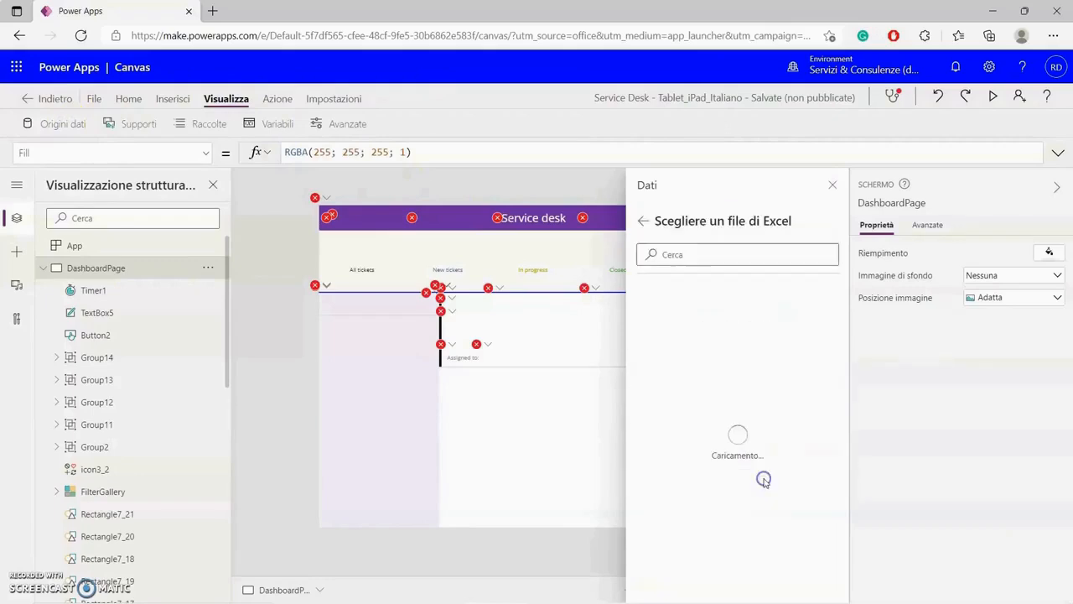
click(702, 345)
click(693, 310)
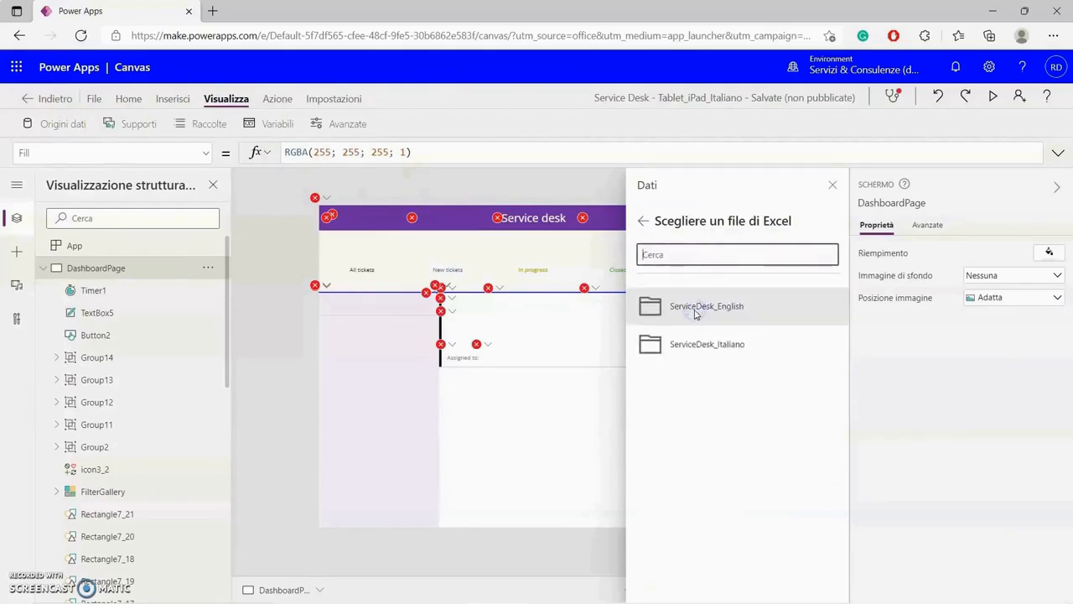
click(722, 349)
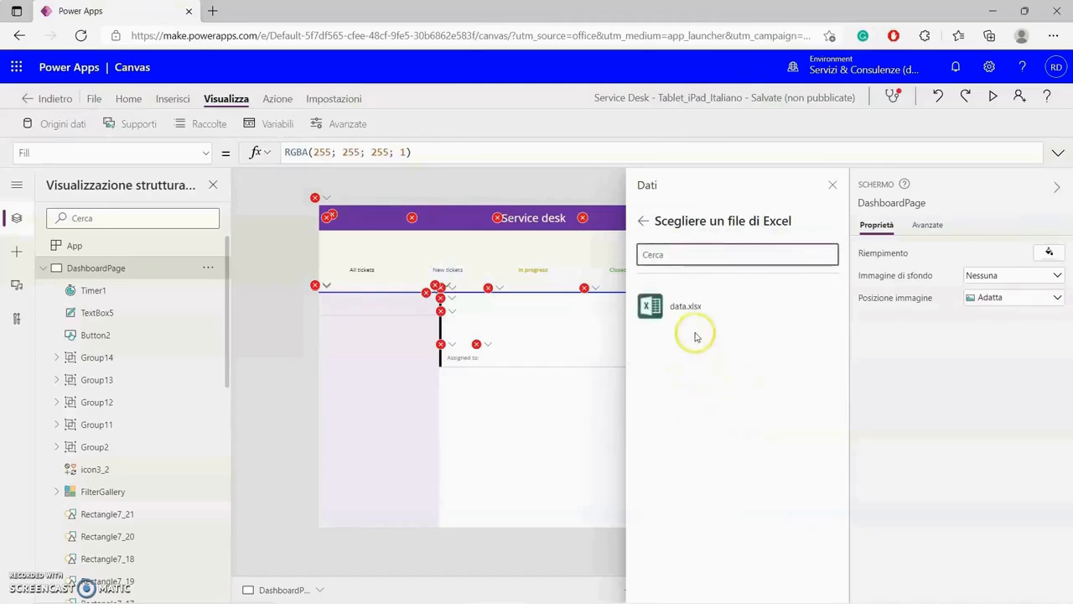
click(688, 309)
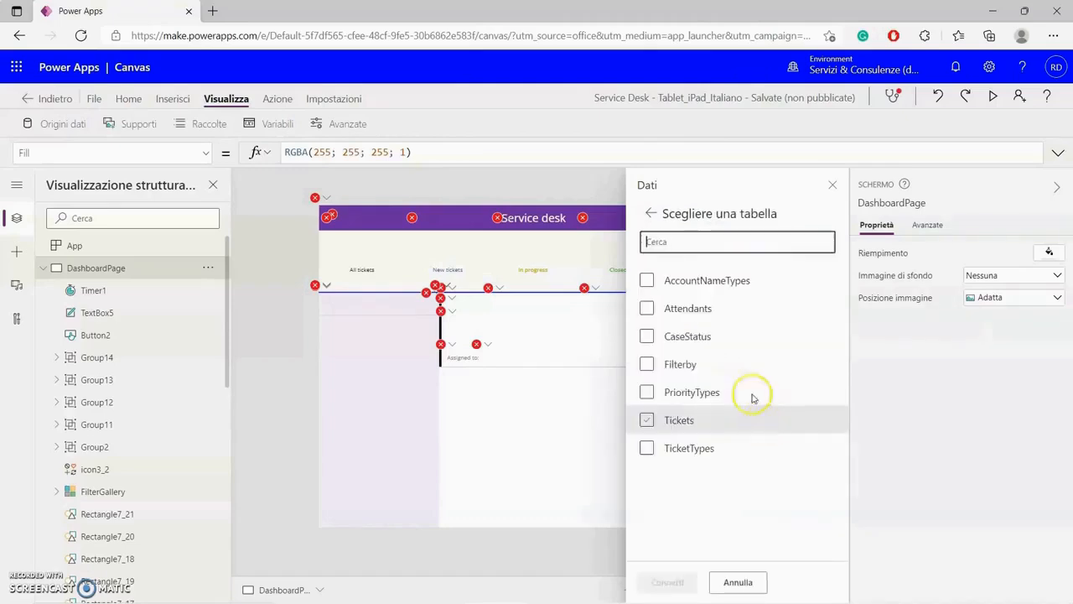
Connect the tables AccountNameTypes, Attendants, CaseStatus, Filterby, PriorityTypes, Tickets and TicketTypes to the Italian tablet app and close the data pane.
click(646, 280)
click(646, 308)
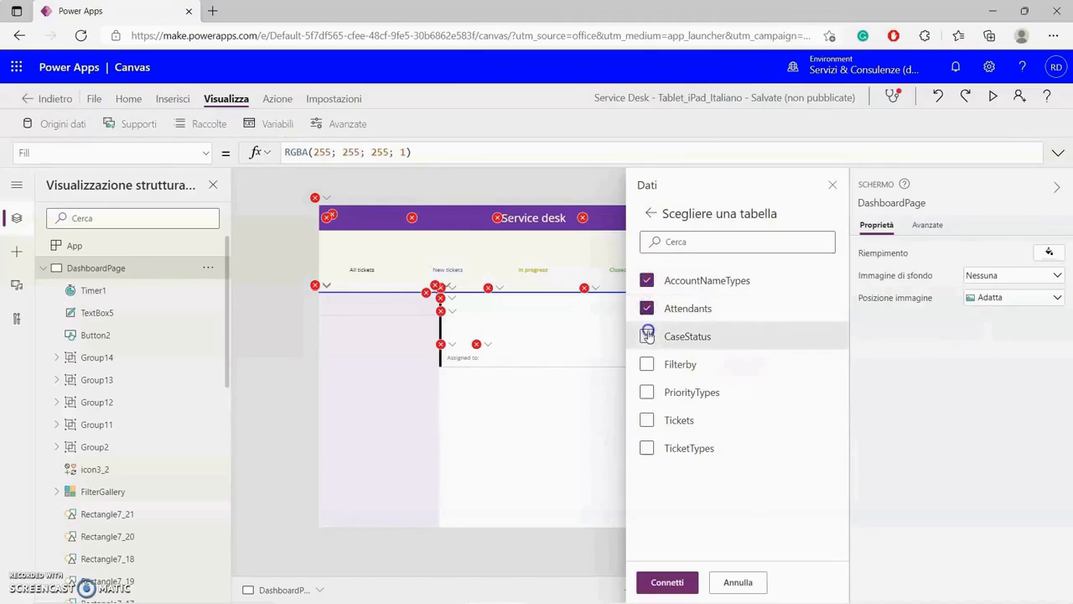
click(646, 335)
click(646, 364)
click(647, 391)
click(646, 419)
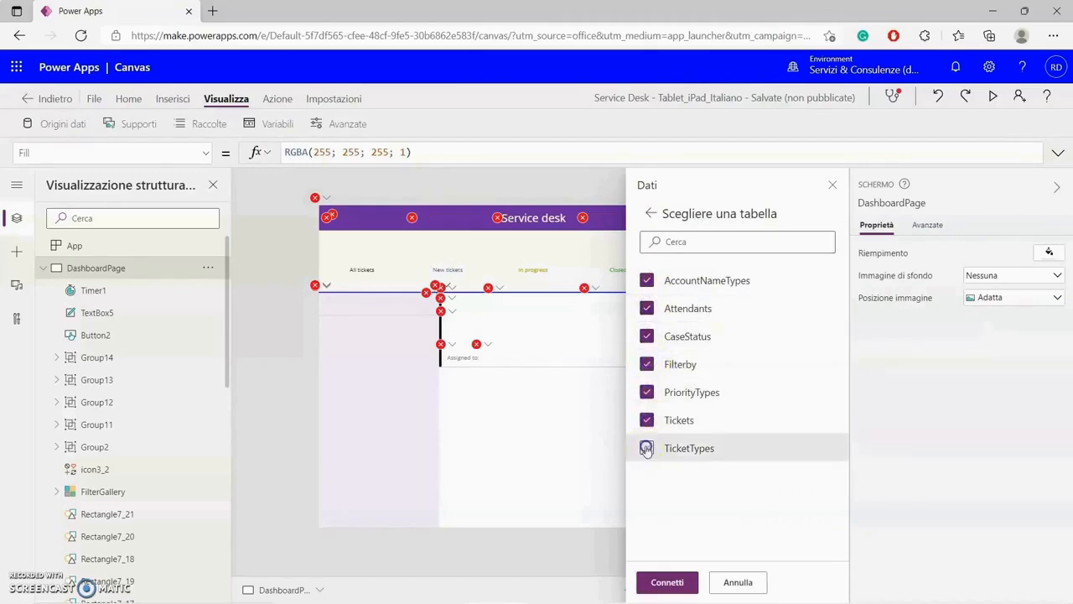
click(647, 448)
click(664, 582)
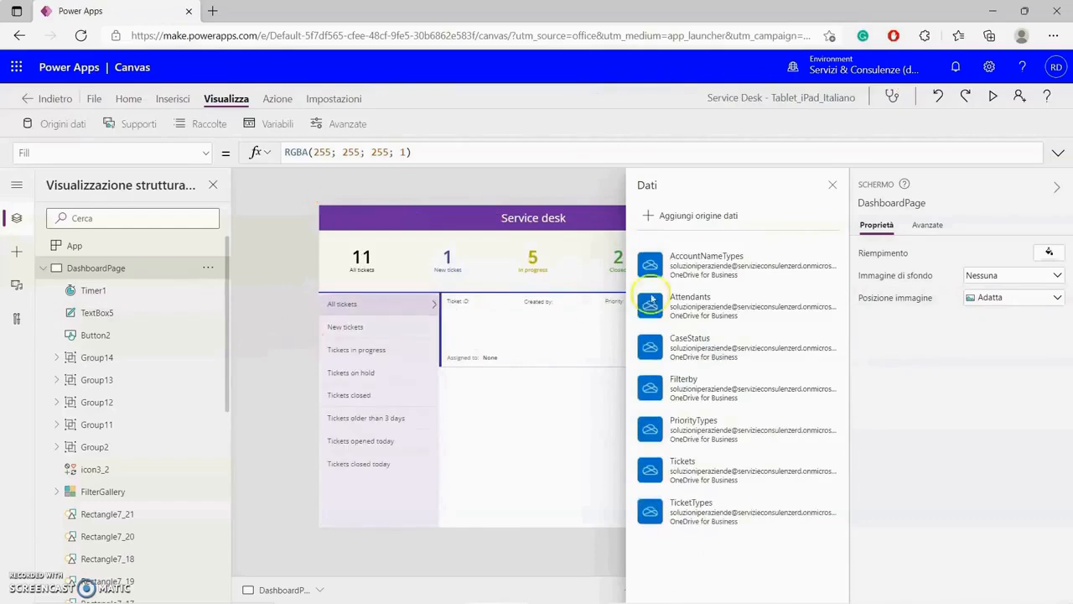
click(832, 184)
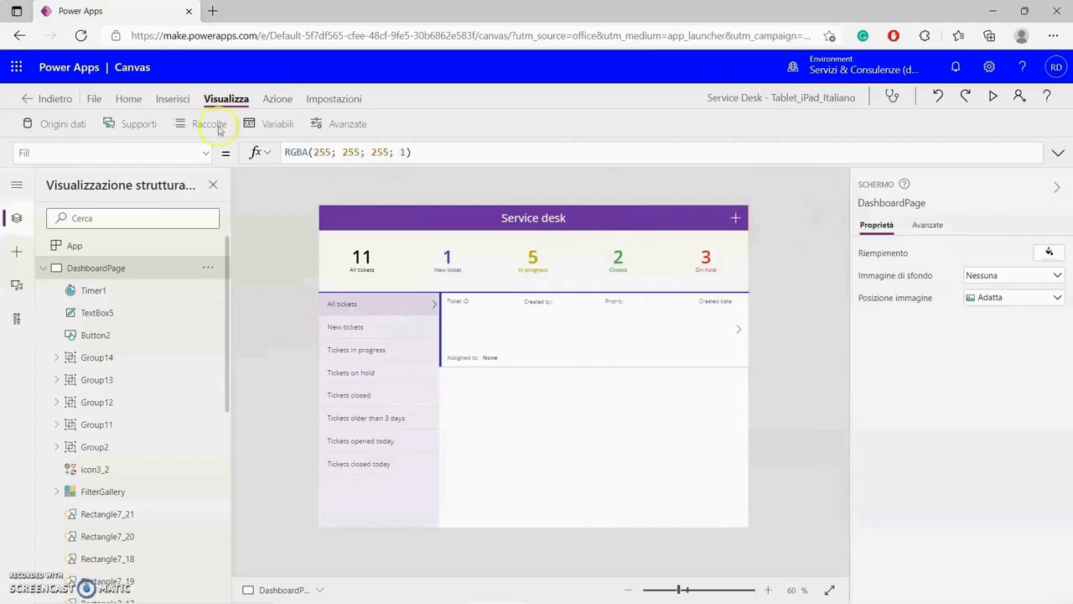
Save and publish this version of the Service Desk - Tablet_iPad_Italiano app and return to the apps list.
click(93, 98)
click(186, 286)
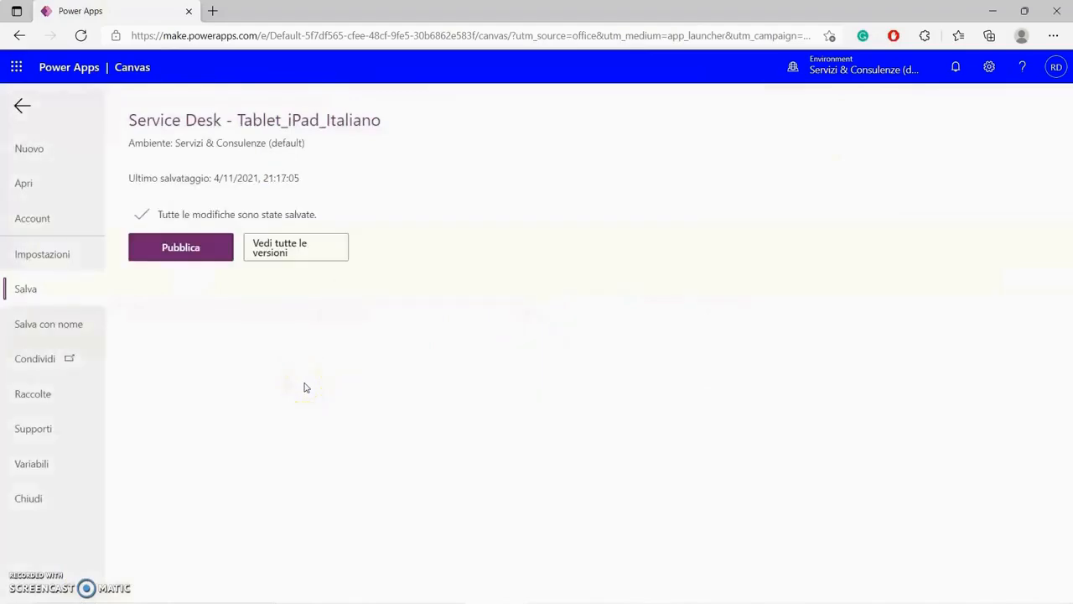
click(202, 250)
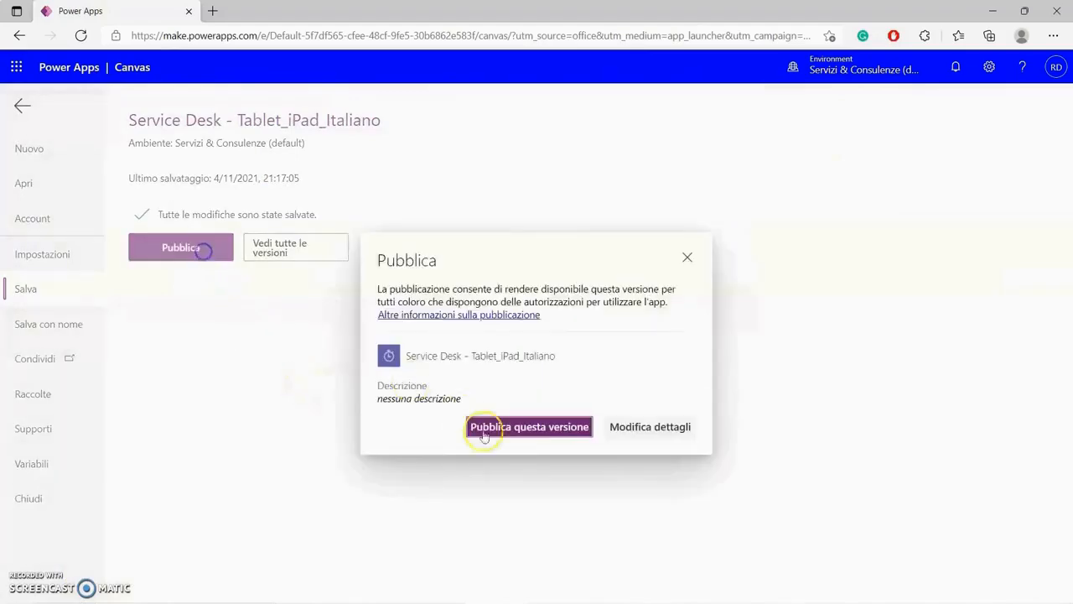
click(533, 427)
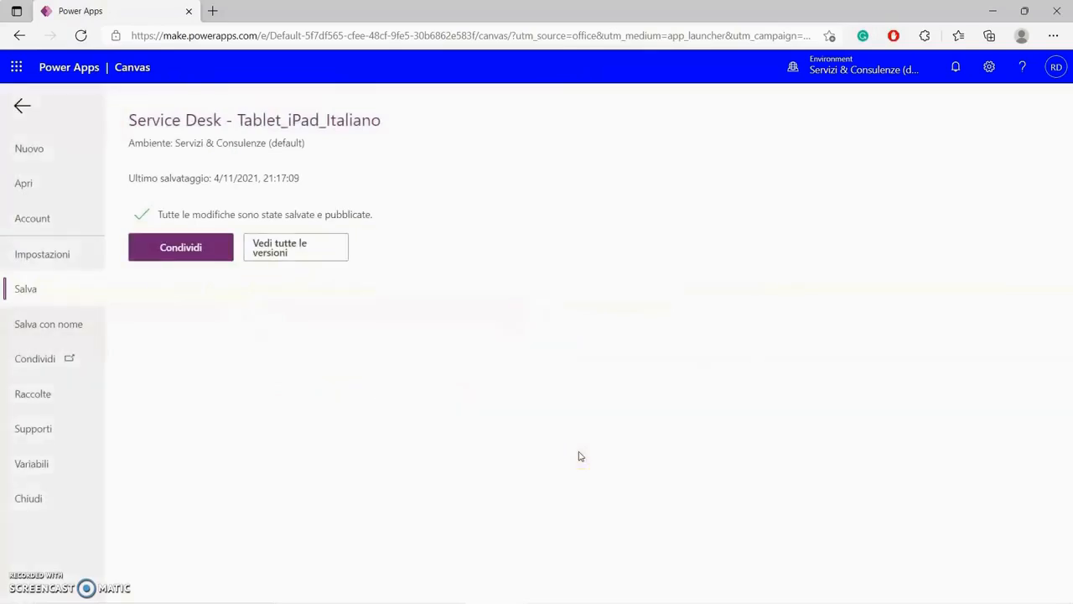
click(22, 106)
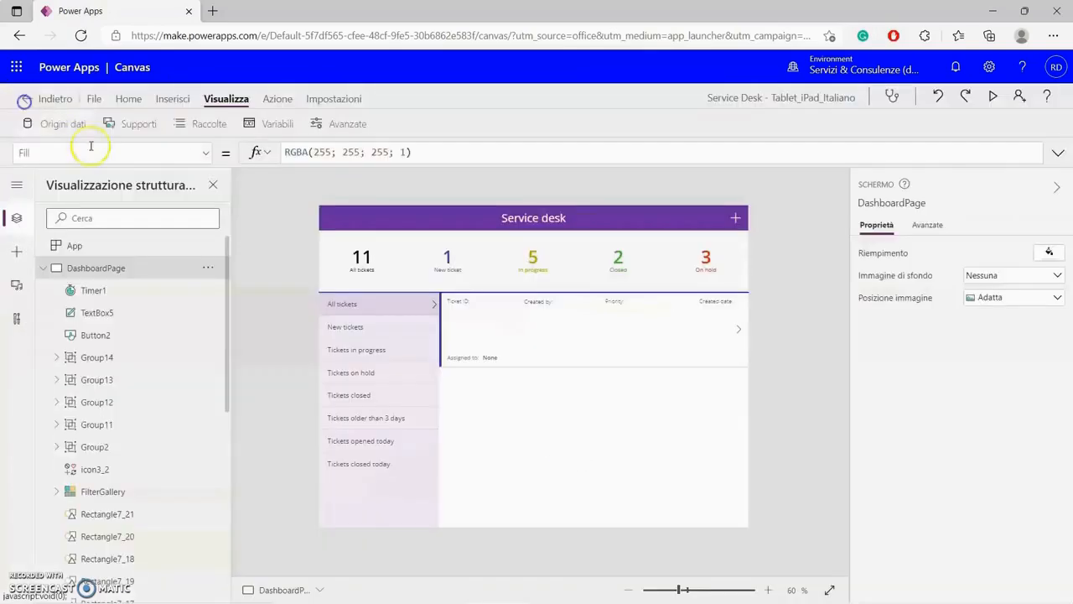
click(28, 100)
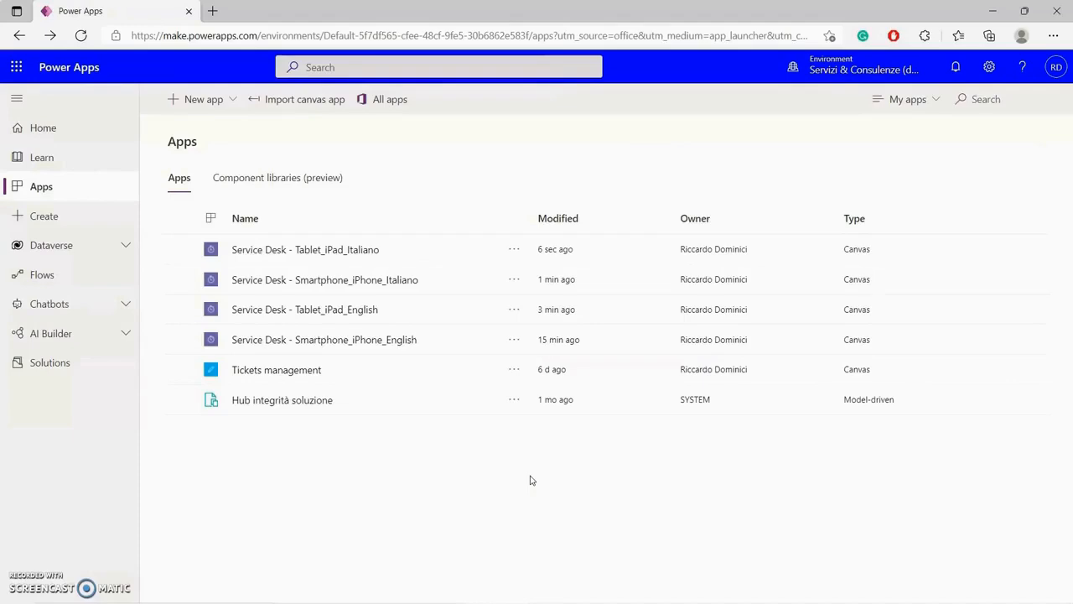
click(532, 480)
click(495, 488)
click(460, 464)
click(437, 489)
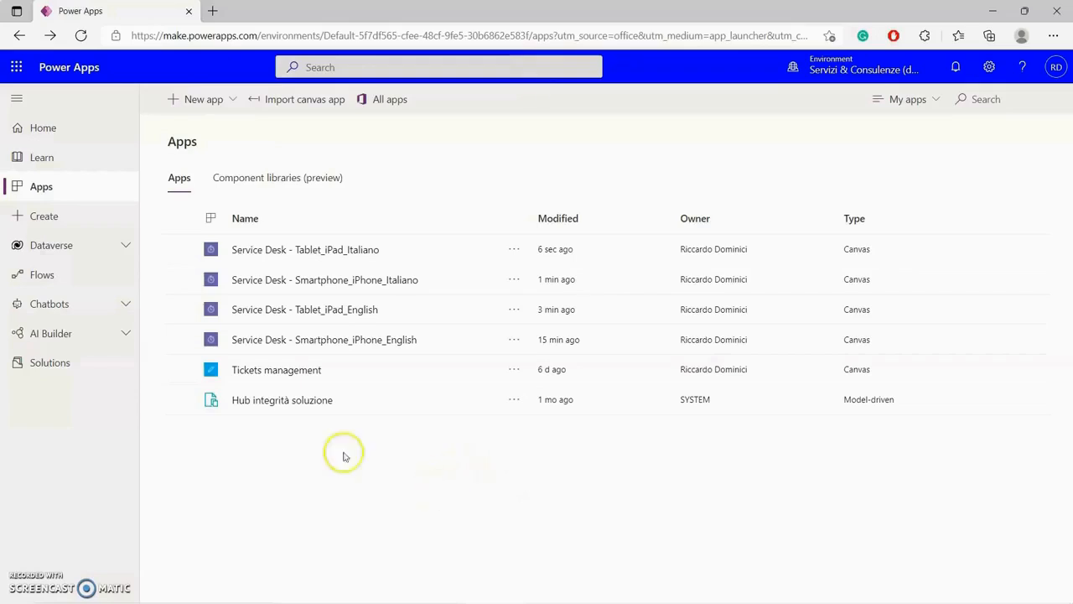
Switch to OneDrive and open data.xlsx from the PowerApps, Templates, ServiceDesk_Italiano folder.
click(16, 66)
click(191, 161)
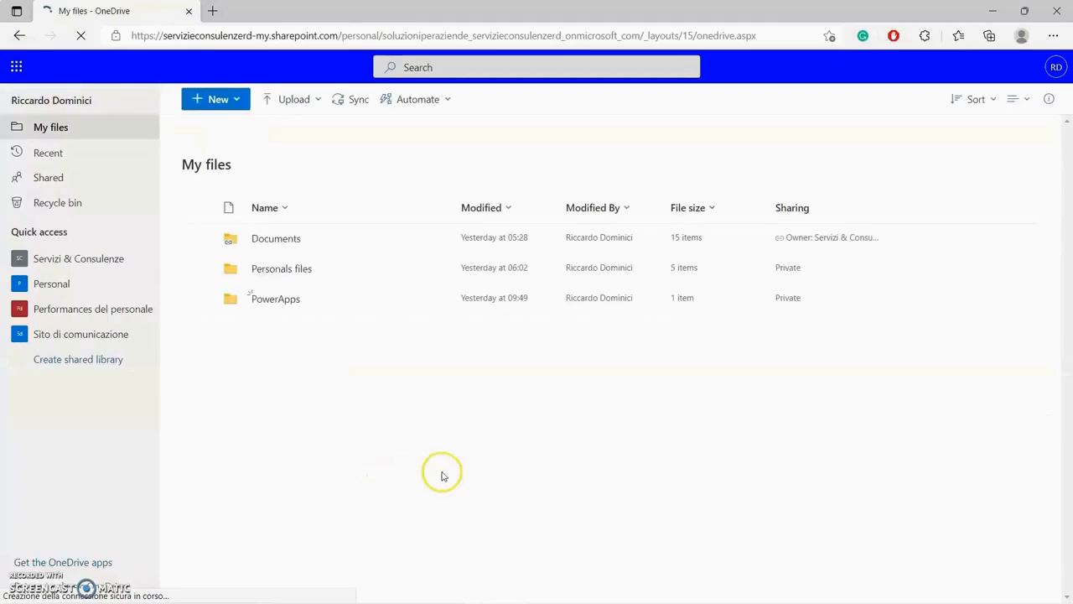
click(273, 295)
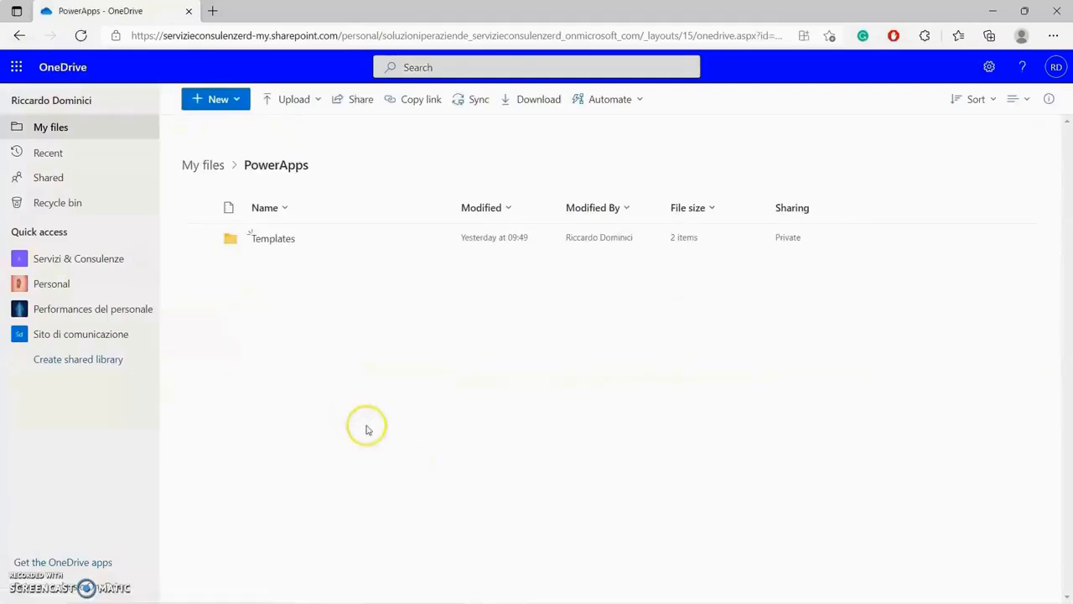
click(281, 240)
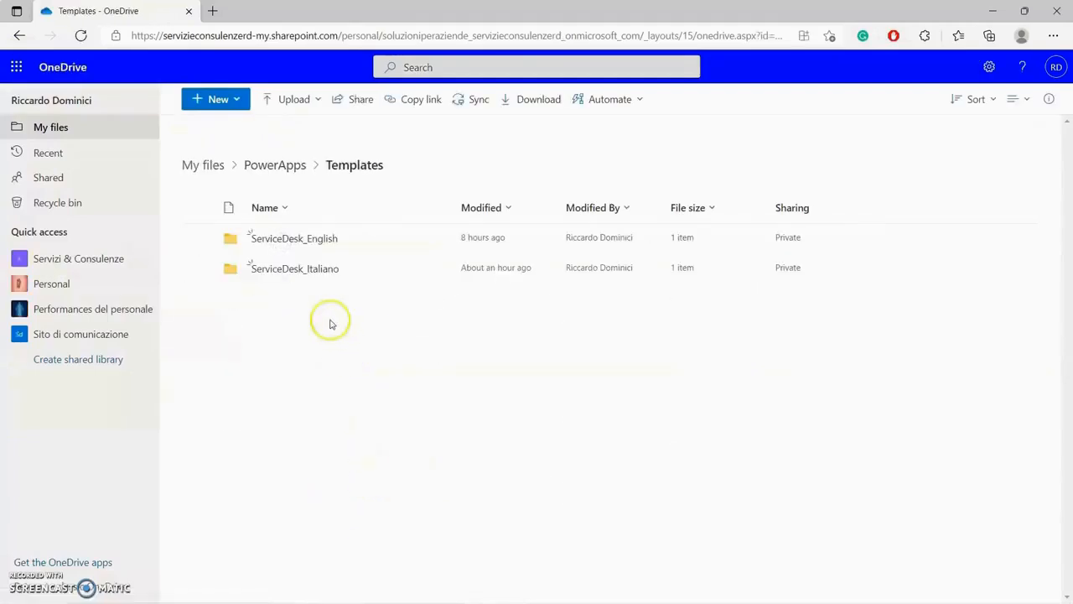
click(309, 270)
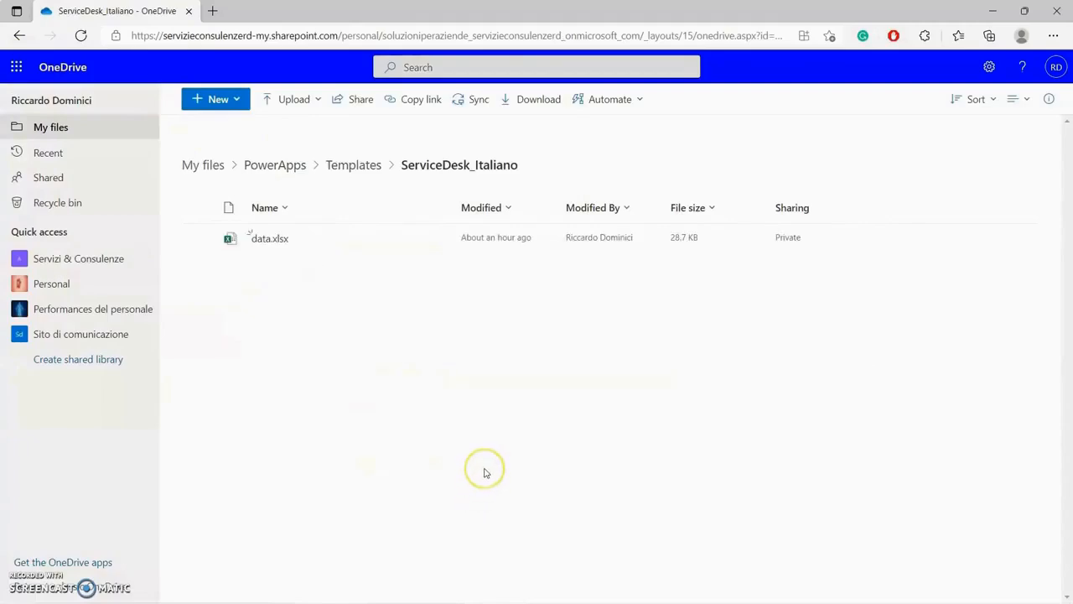
click(488, 466)
click(269, 240)
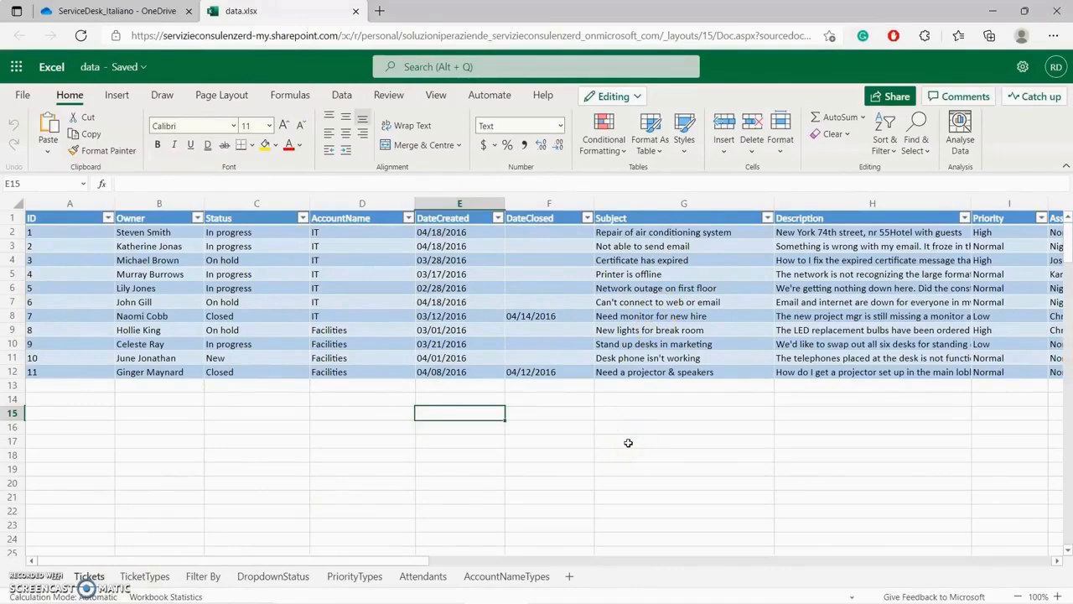
On the DropdownStatus sheet, widen the StatusCase column and change the entry in A2 to In corso.
click(146, 576)
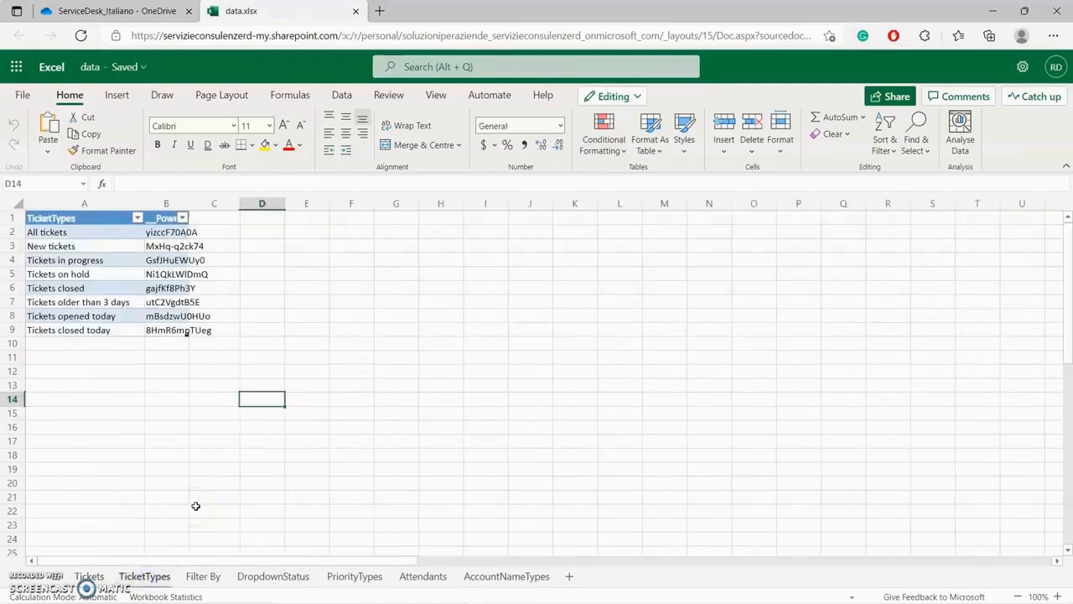
click(190, 469)
click(214, 576)
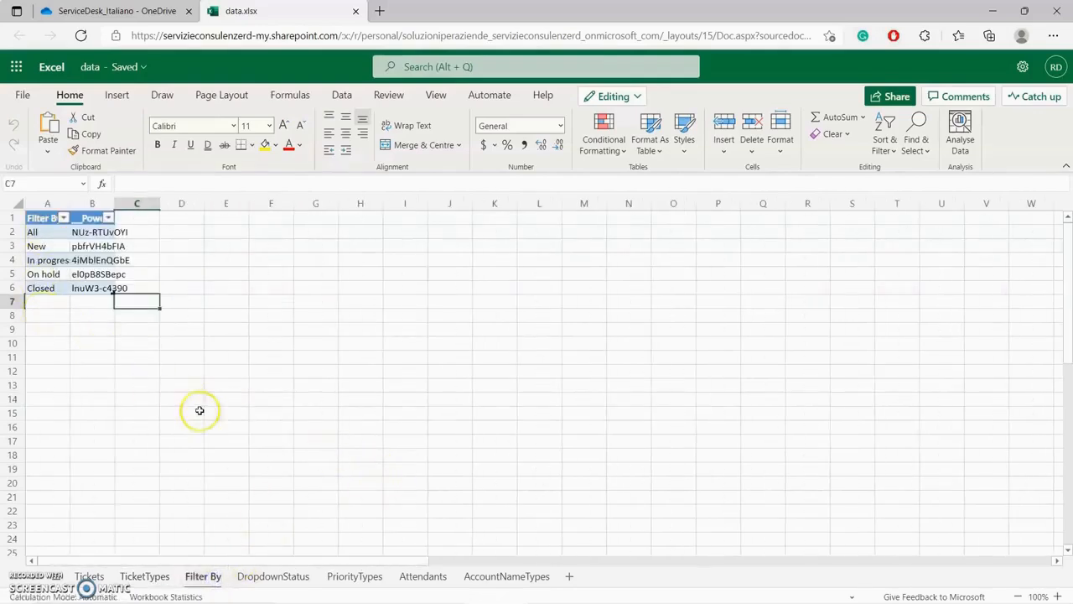
click(288, 577)
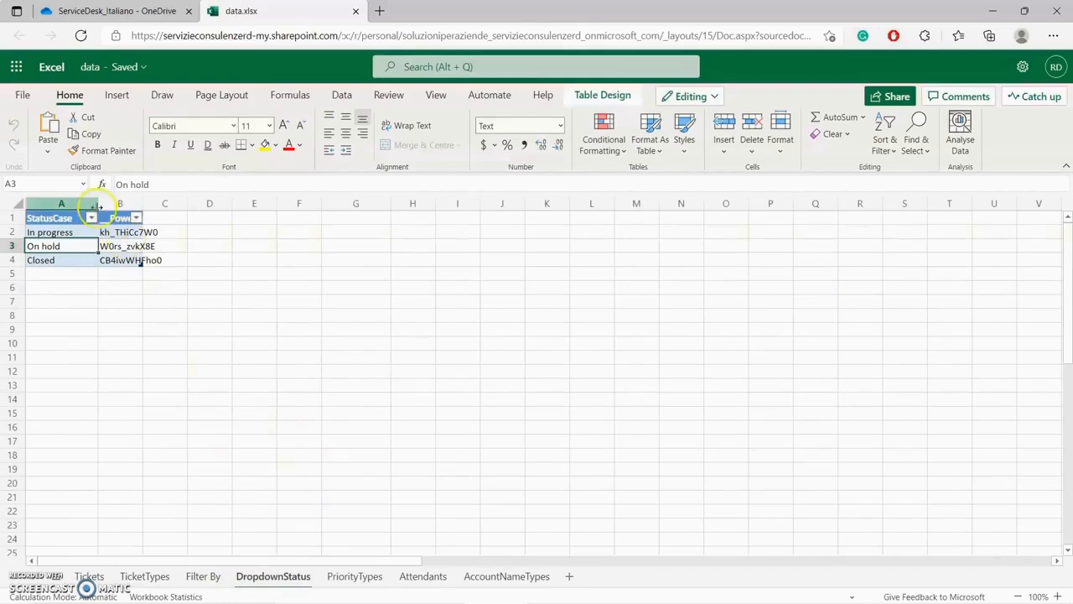
drag(98, 204, 139, 204)
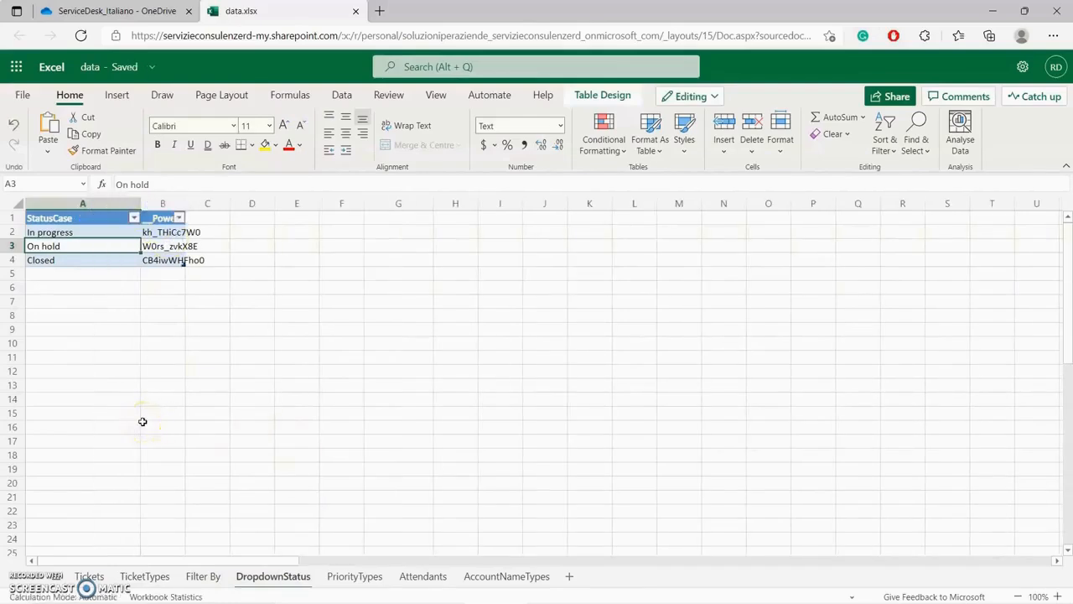
double_click(62, 231)
drag(81, 232, 20, 233)
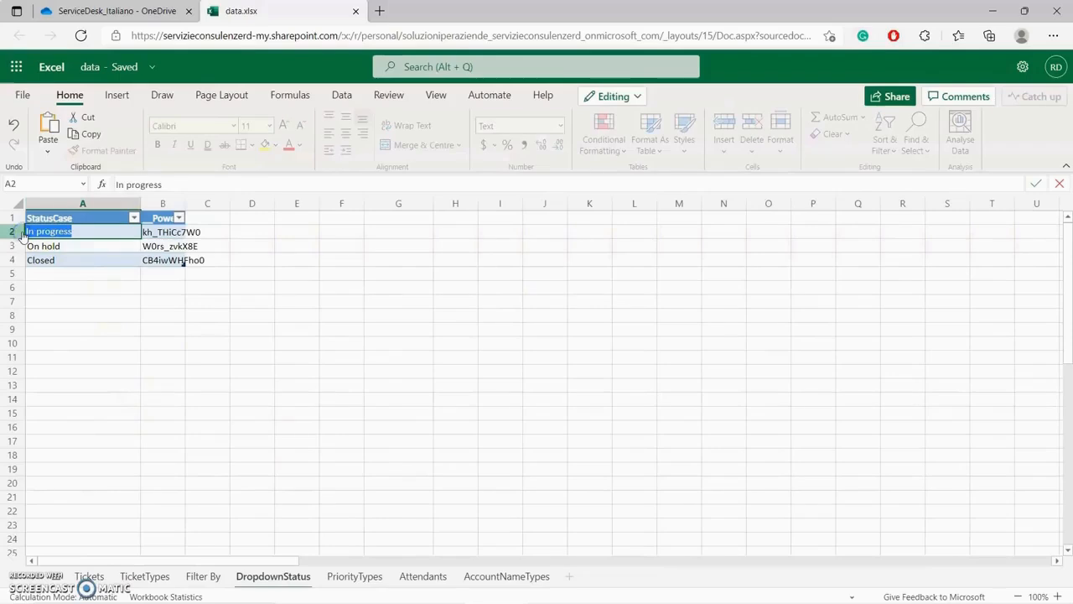
key(BackSpace)
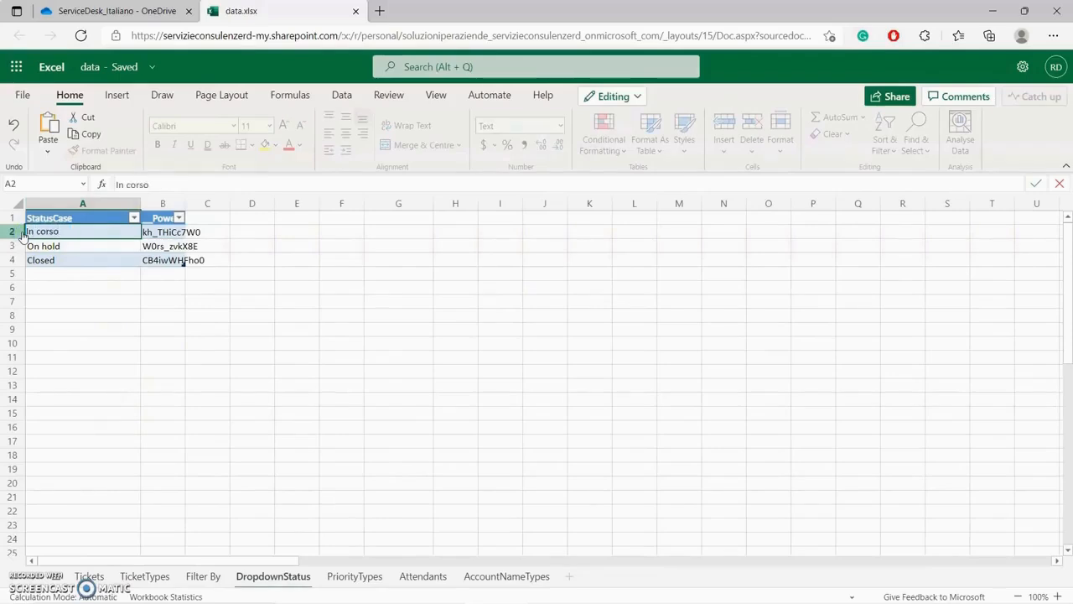
Change the StatusCase entries in A3 and A4 to In attesa and Chiuso.
click(74, 244)
double_click(48, 245)
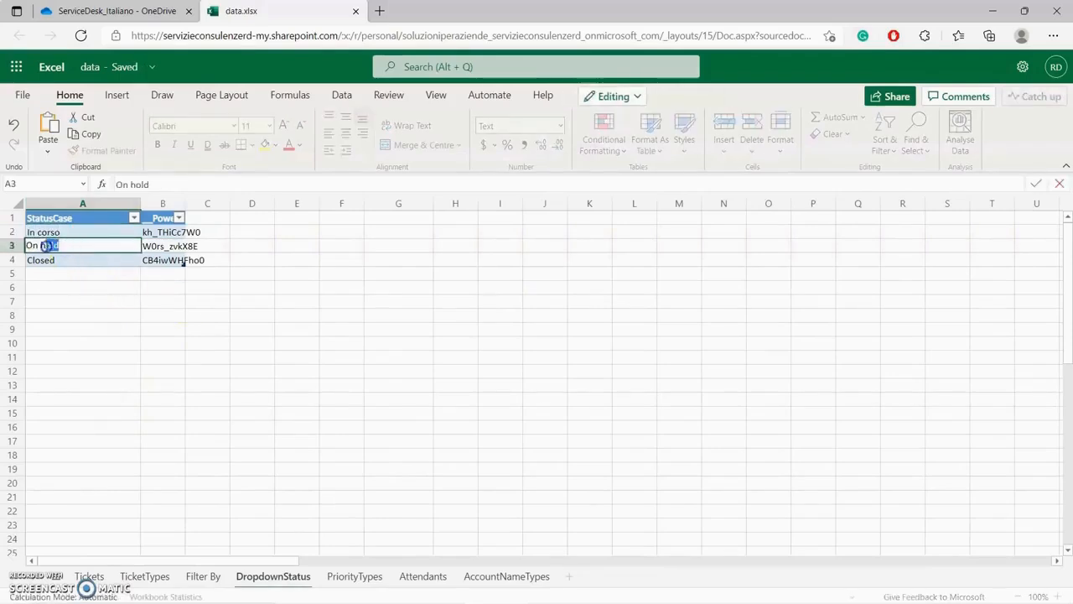
drag(44, 245, 24, 244)
text(In attesa)
click(87, 289)
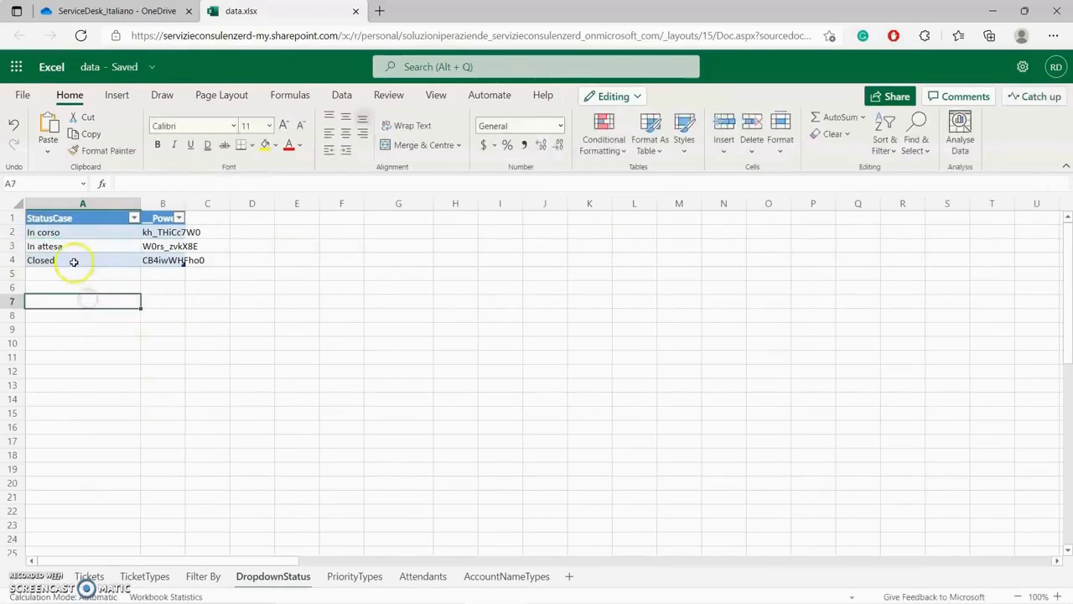
click(36, 259)
double_click(36, 259)
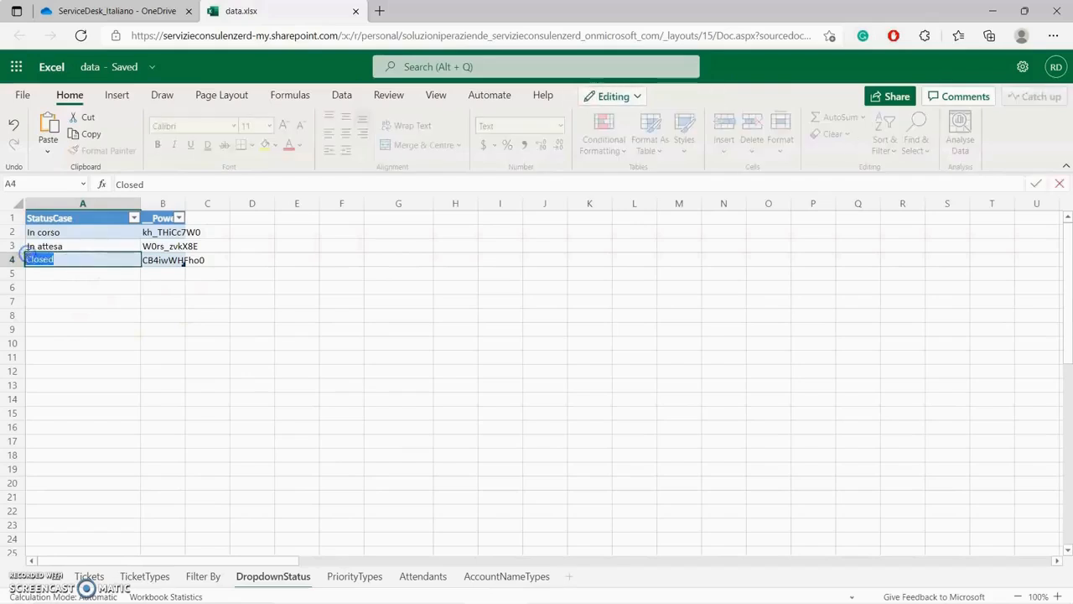
text(Chiuso)
click(297, 342)
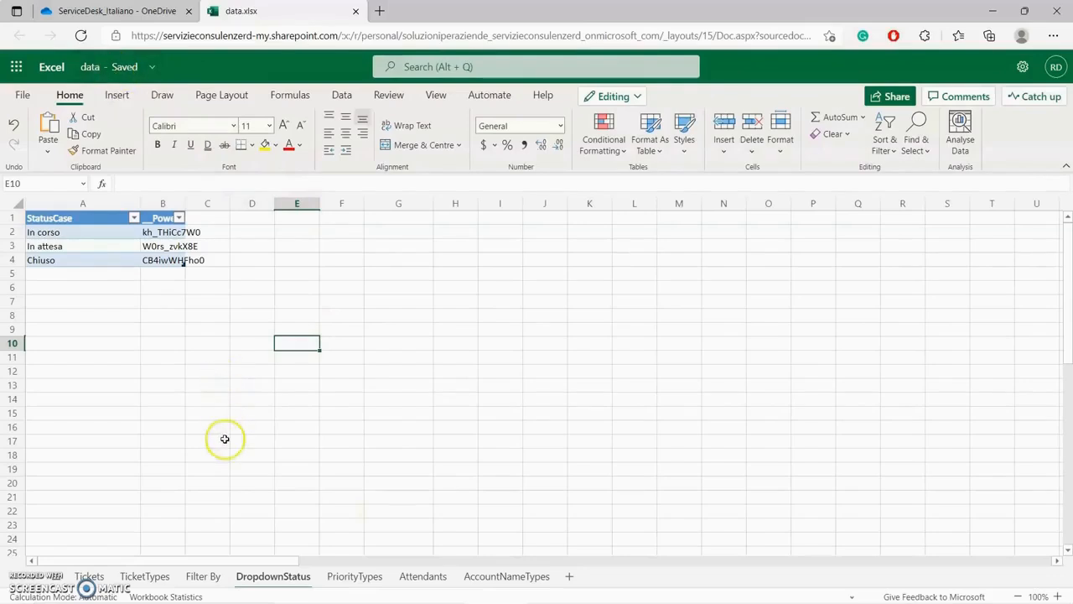
On the PriorityTypes sheet, widen the PriorityTypes column and change the entry in A2 to Bassa.
click(353, 576)
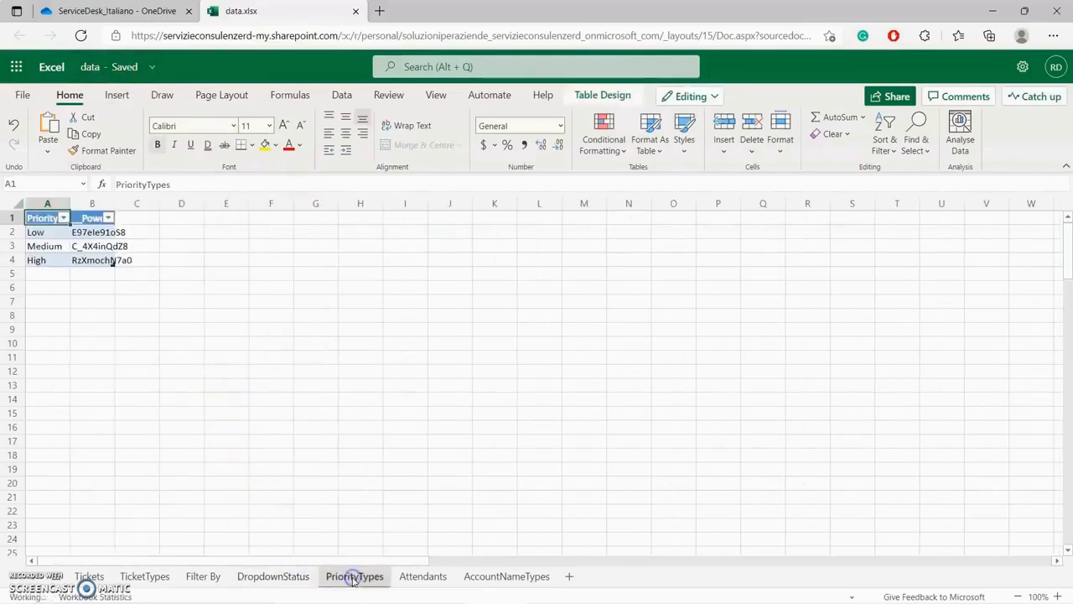
drag(75, 204, 120, 204)
double_click(57, 235)
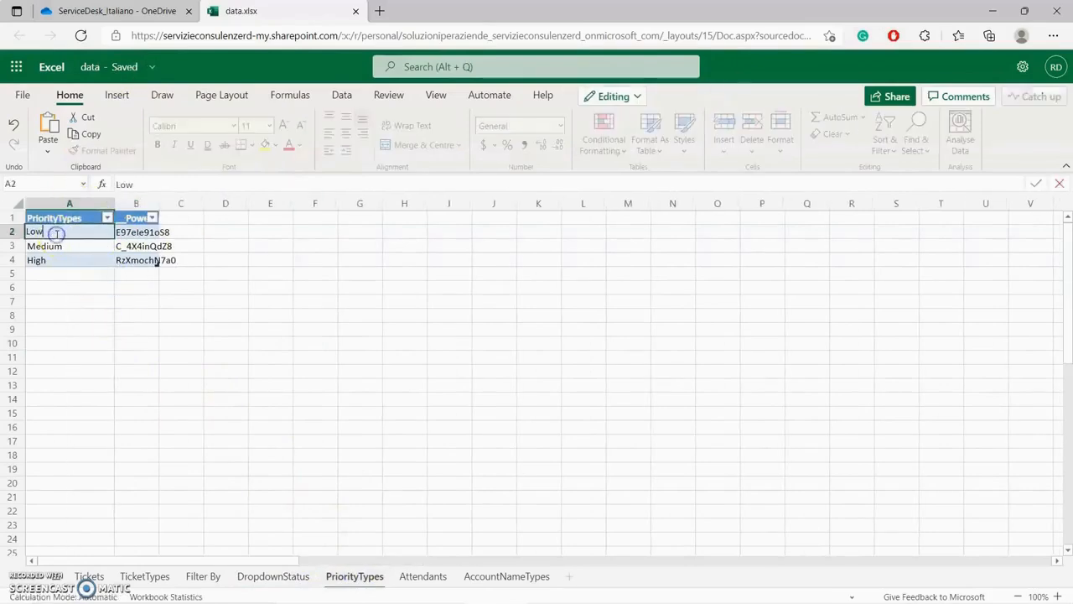
text(Bassa)
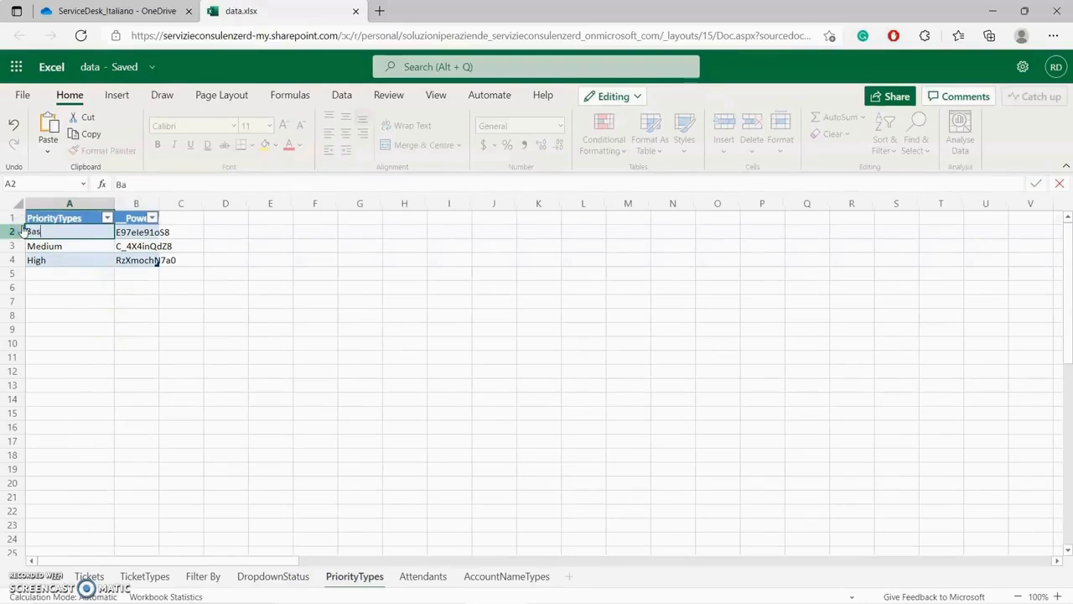
click(78, 289)
Change the PriorityTypes entries in A3 and A4 to Media and Alta.
double_click(72, 246)
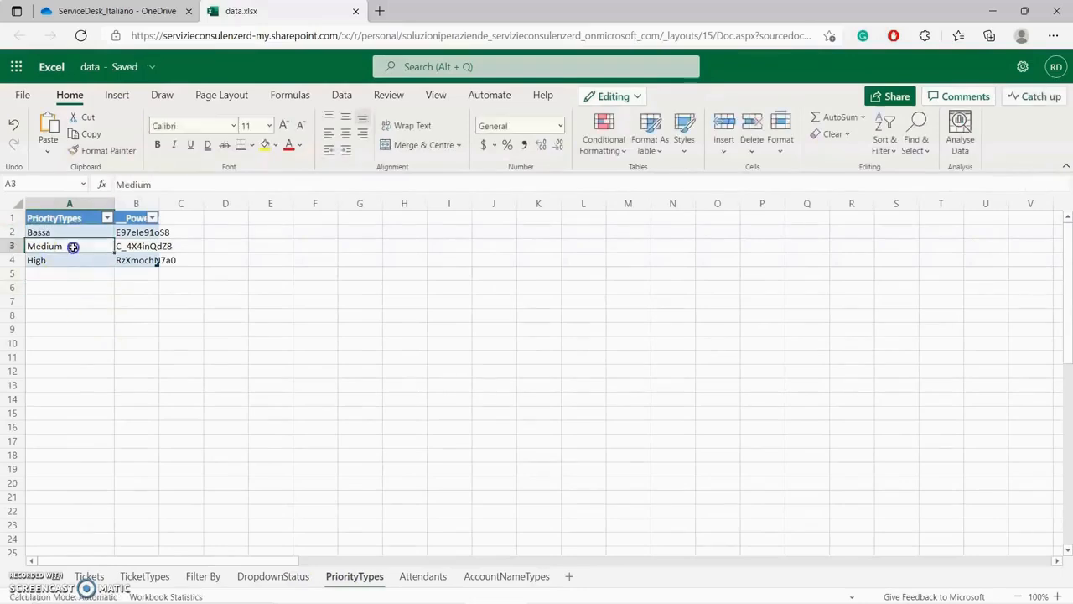
text(Media)
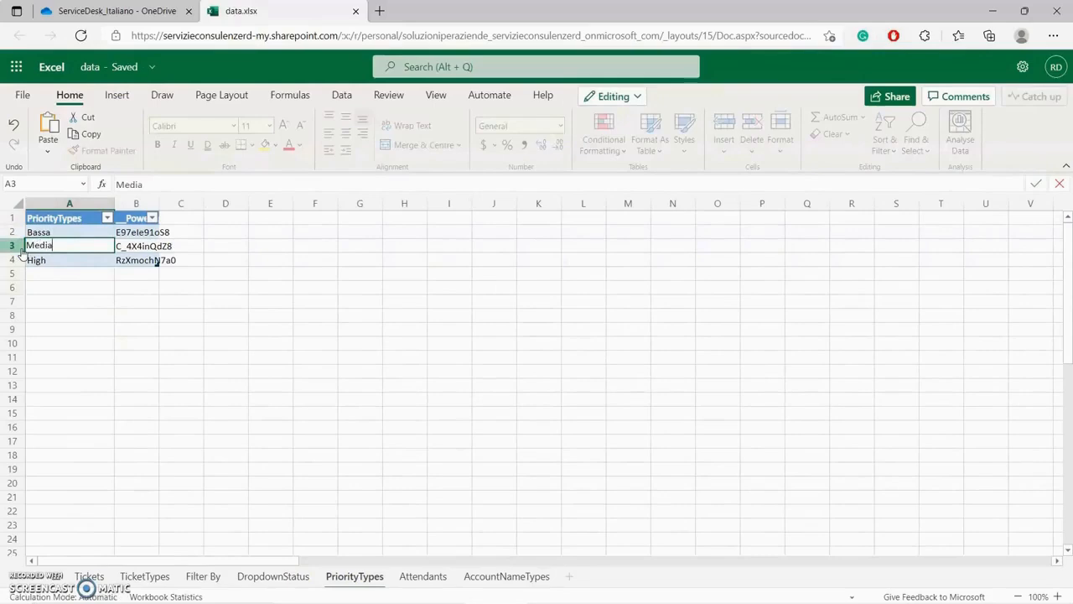
click(105, 312)
click(65, 259)
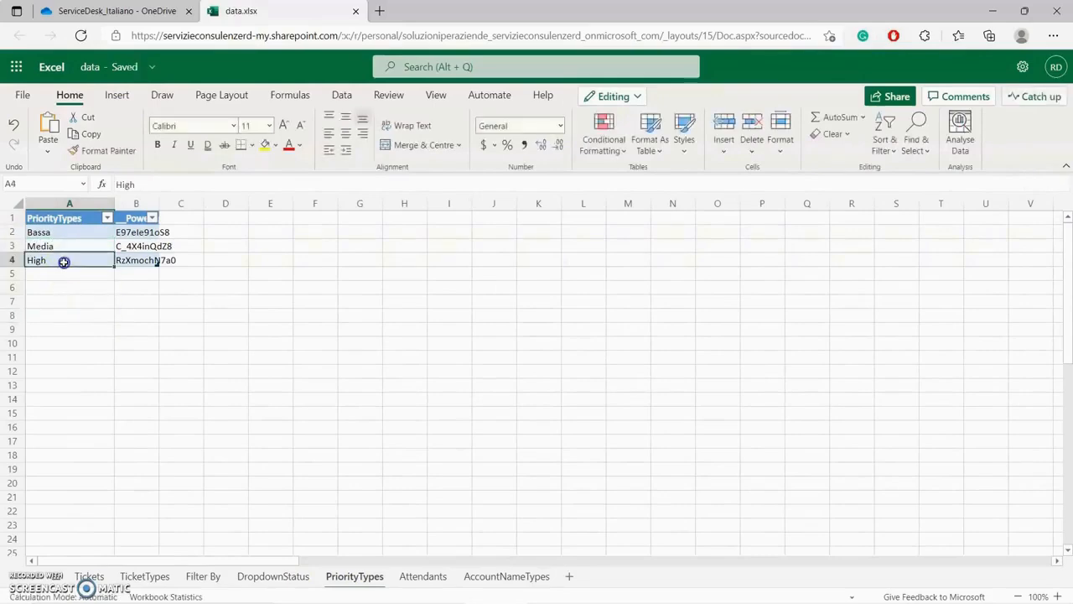
double_click(30, 259)
text(A)
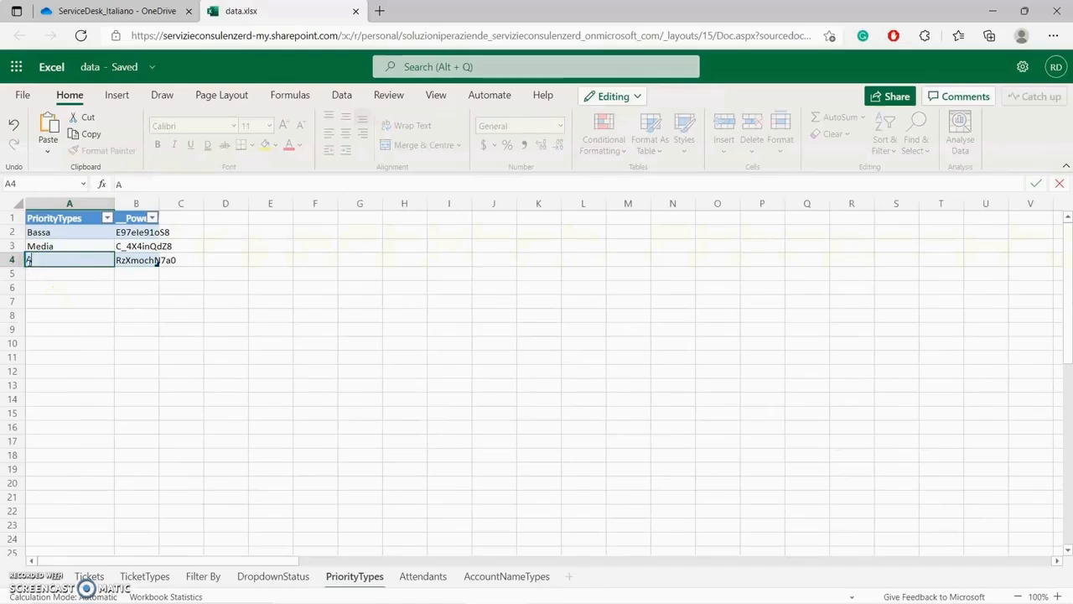
text(lta)
click(210, 366)
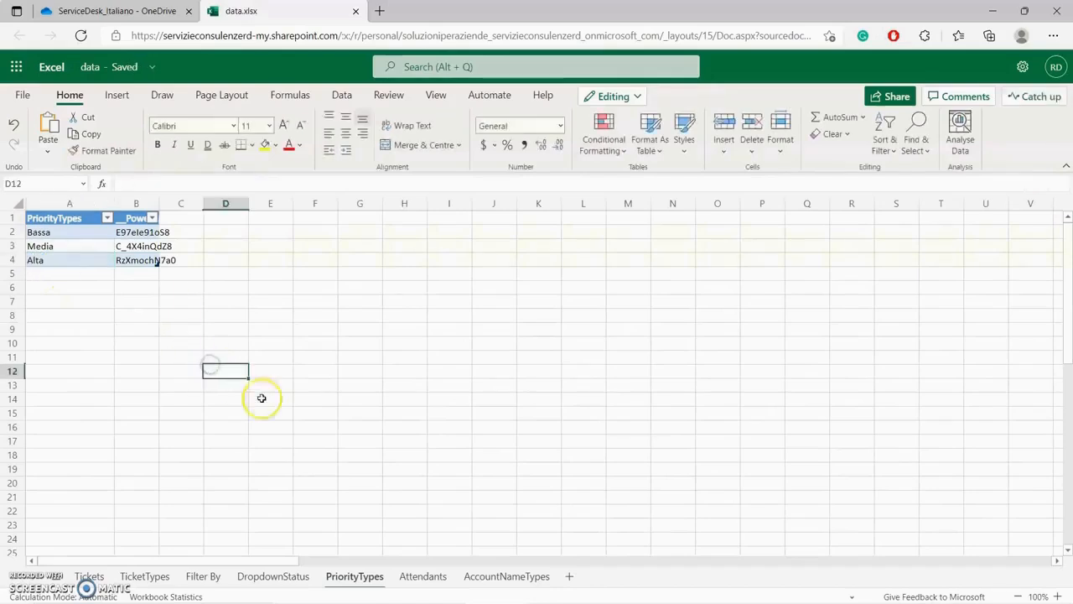
On the Attendants sheet, widen the Name column and replace the attendant's name in A2 with an Italian first name.
click(436, 577)
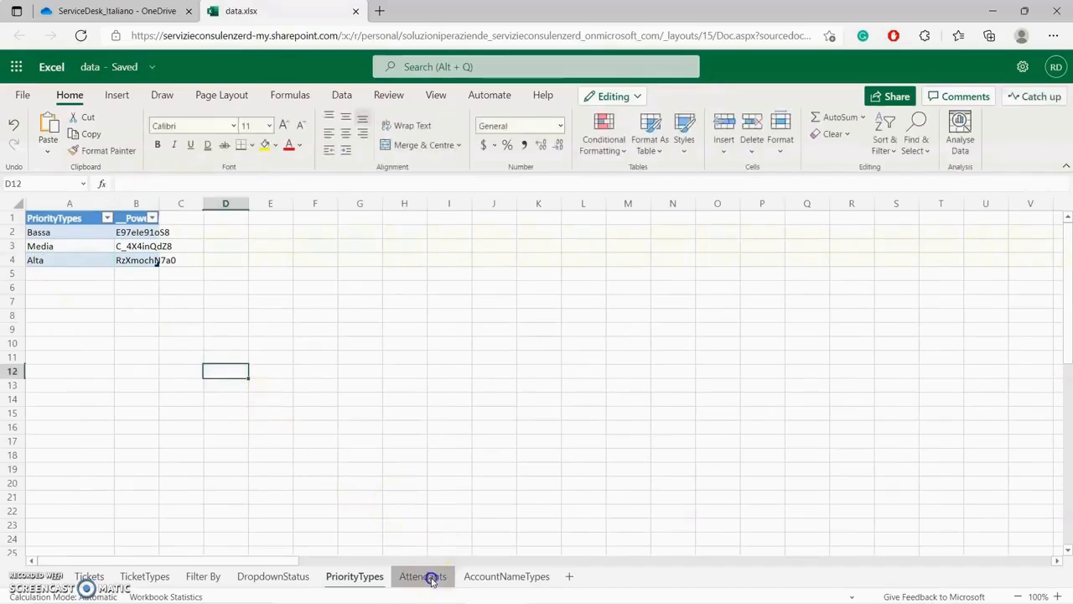
drag(115, 206, 148, 211)
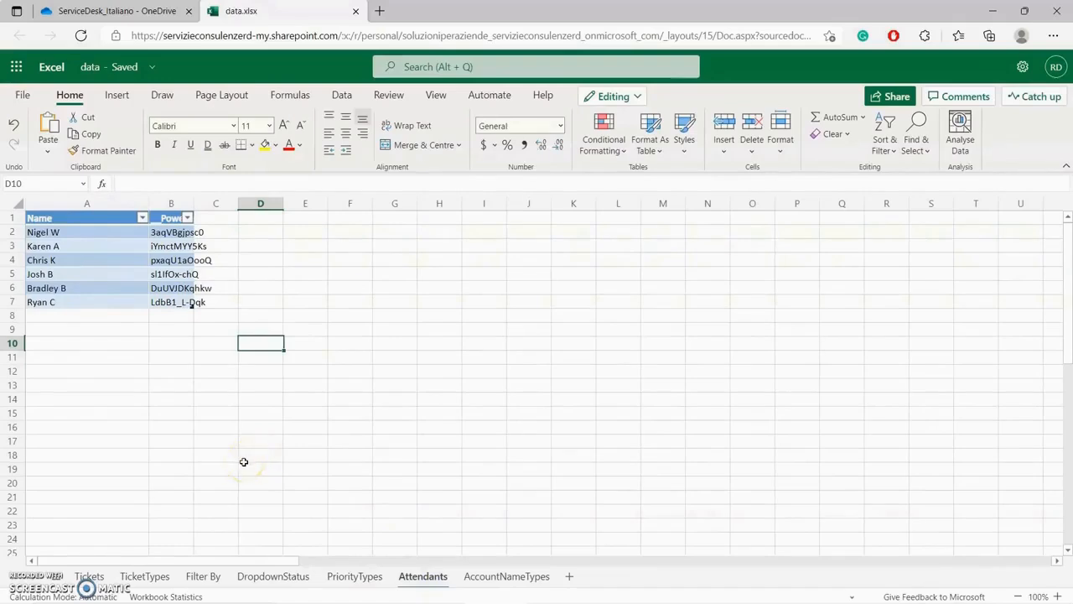
triple_click(70, 232)
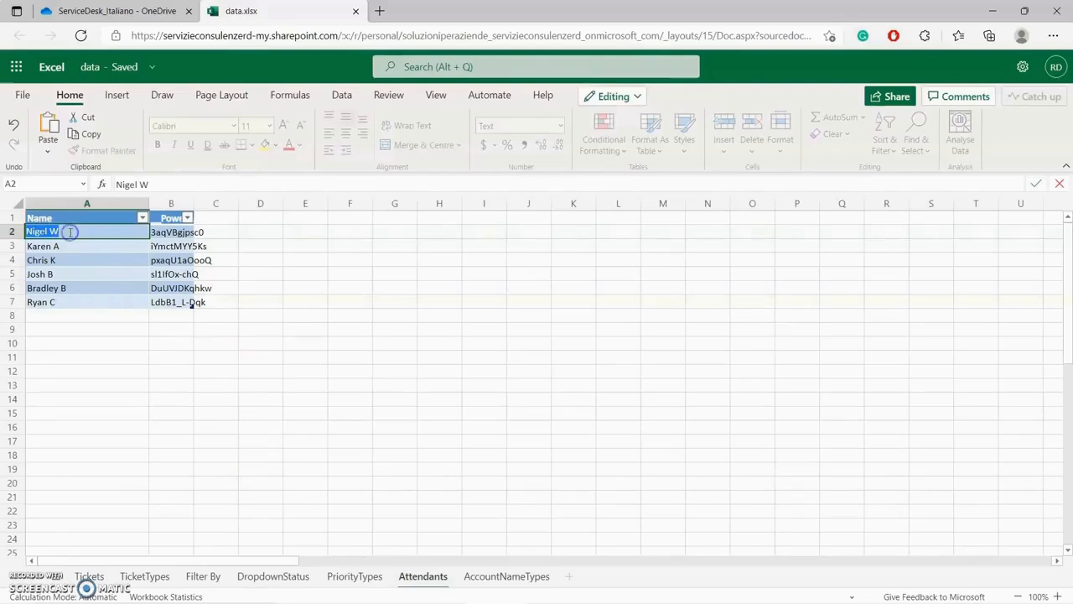
text(Mar)
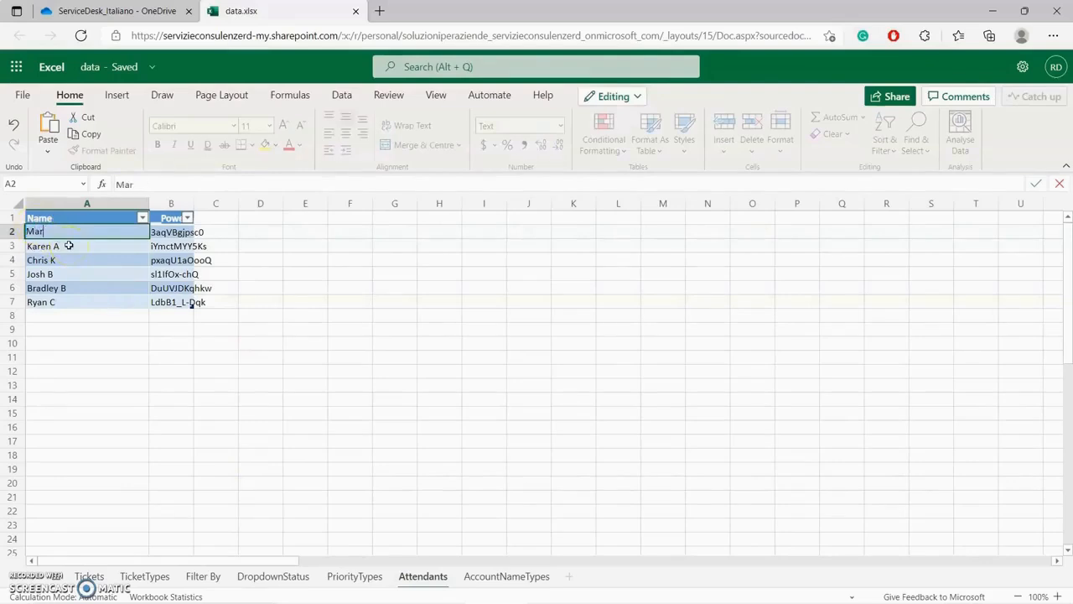
text(io)
Replace the attendants' names in A3 and A4 with Italian first names.
click(77, 247)
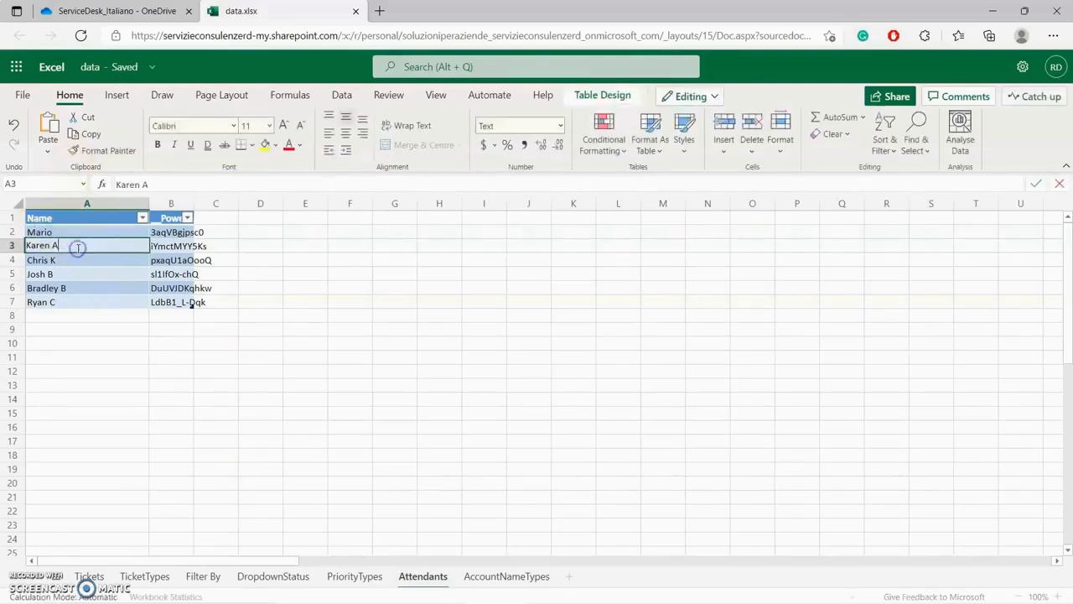
triple_click(77, 246)
text(Carla)
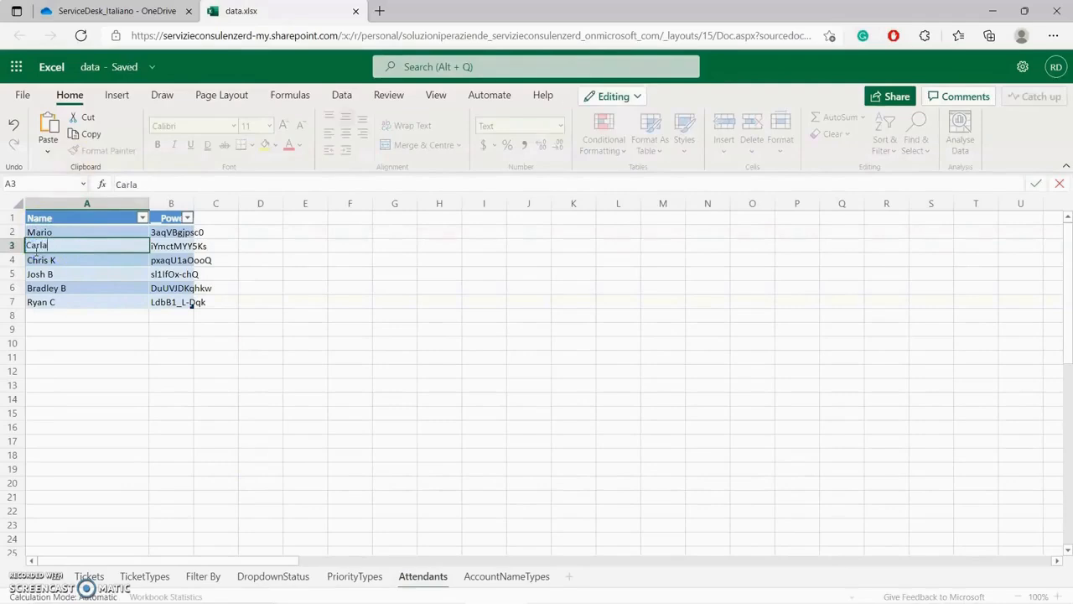
double_click(59, 260)
drag(60, 261, 22, 258)
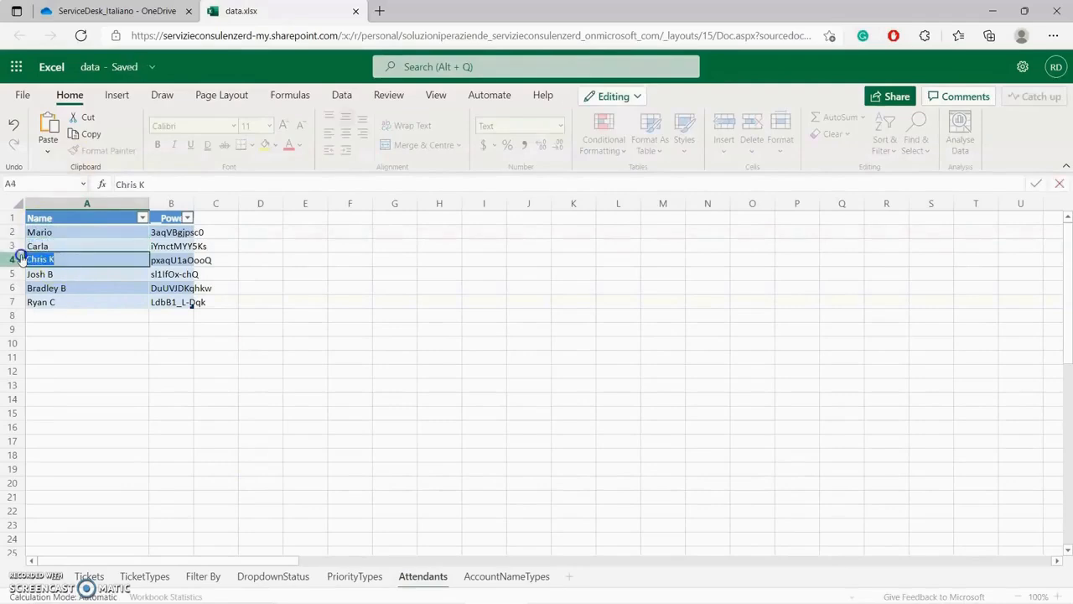
text(Giovanni)
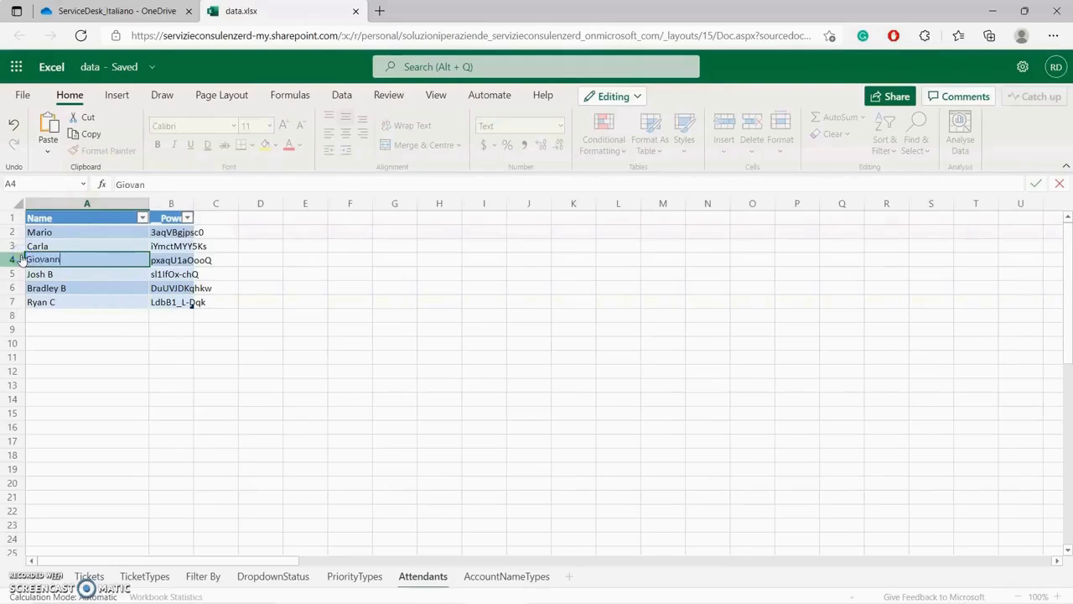
Replace the attendants' names in A5 and A6 of the Attendants sheet with Italian first names.
click(62, 274)
double_click(62, 273)
drag(62, 274, 12, 275)
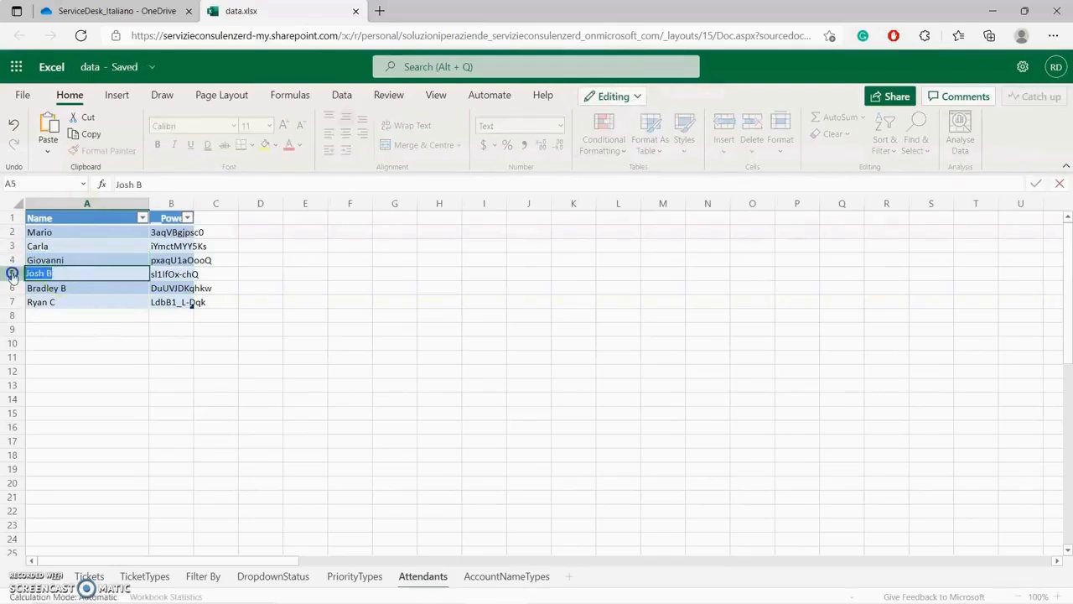
text(Riccardo)
double_click(67, 288)
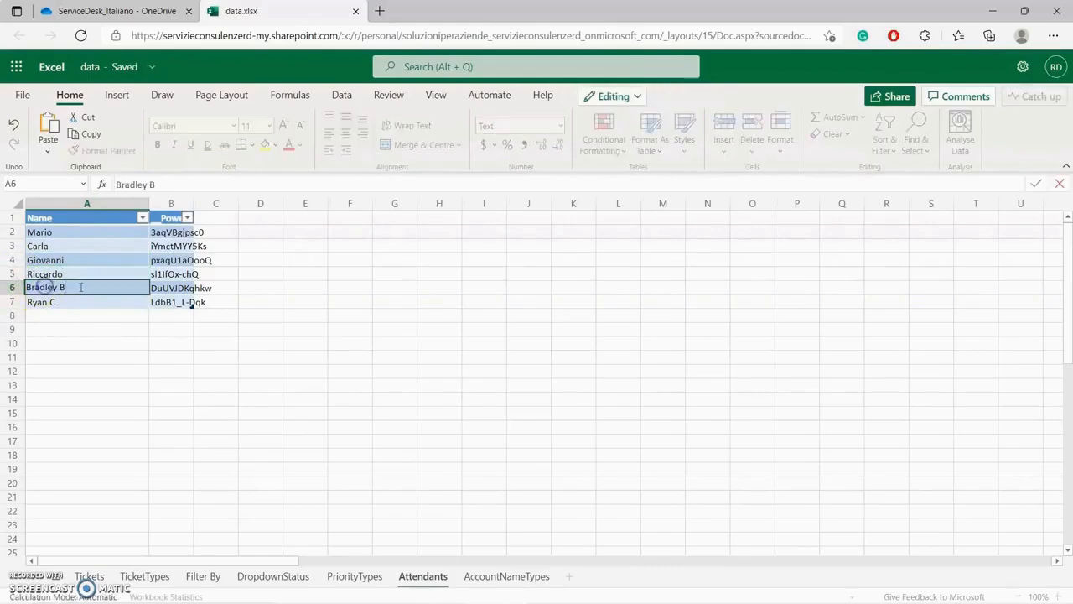
drag(67, 287, 23, 287)
text(Cinzia)
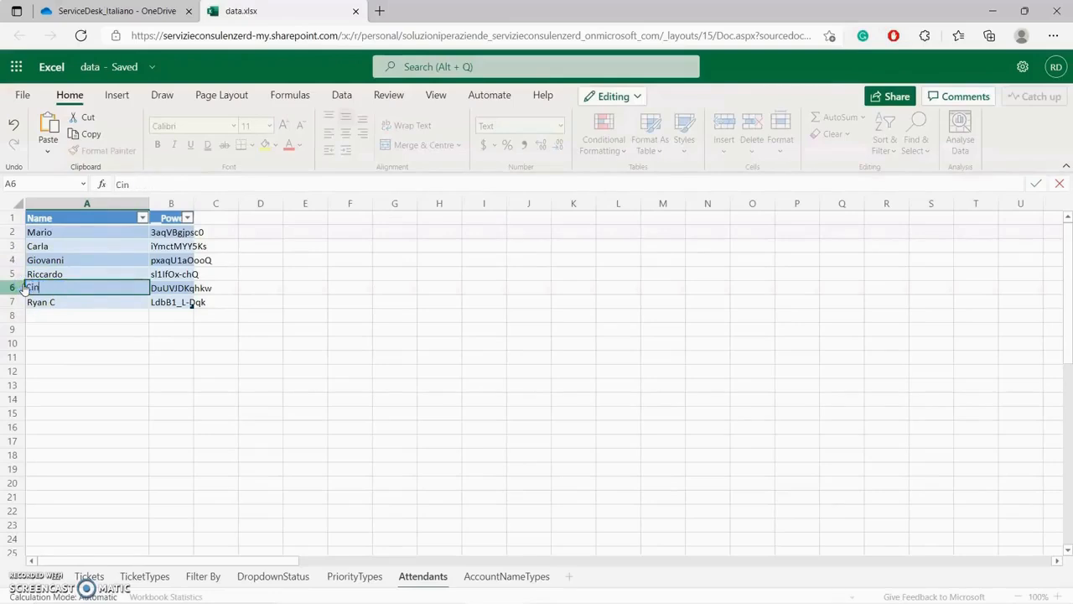
Replace the attendant's name in A7 with an Italian first name.
double_click(74, 303)
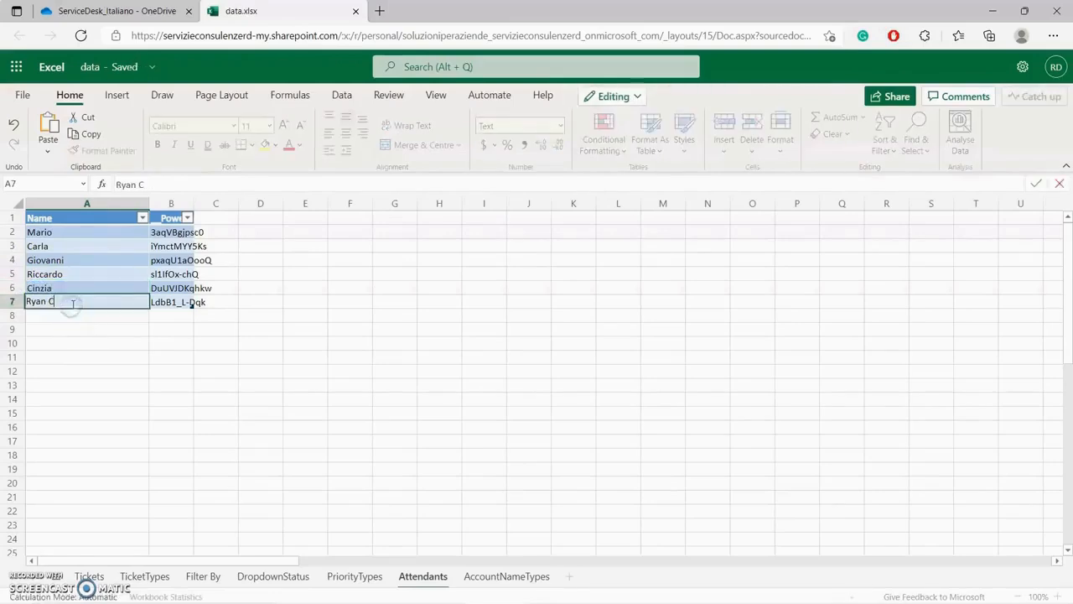
drag(74, 302, 14, 303)
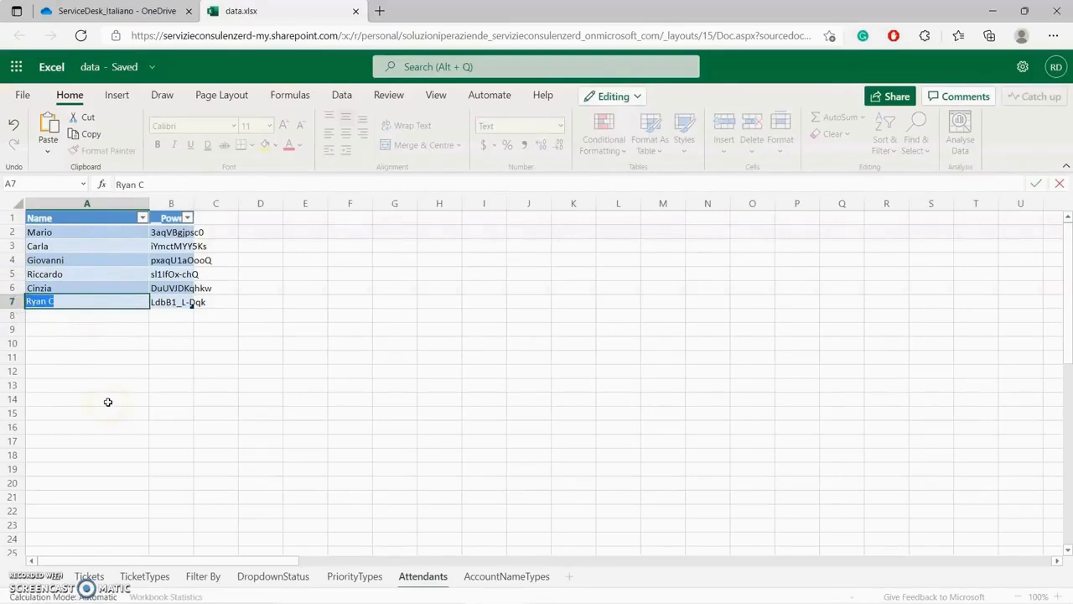
text(Roberto)
click(98, 357)
Add two more attendants to the Name column, entering Italian first names in A8 and A9.
click(91, 315)
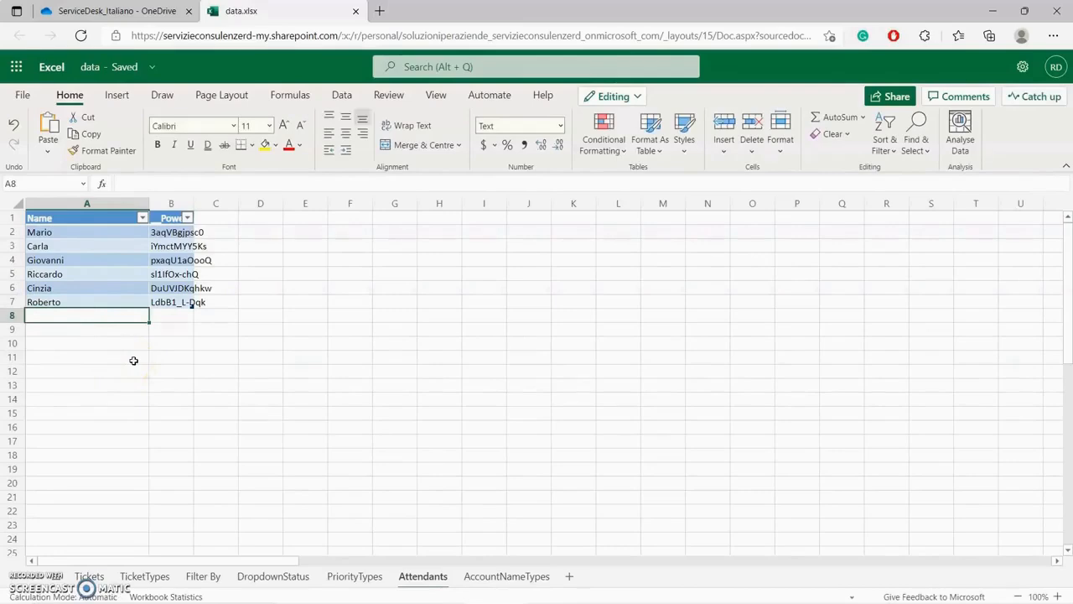
text(El)
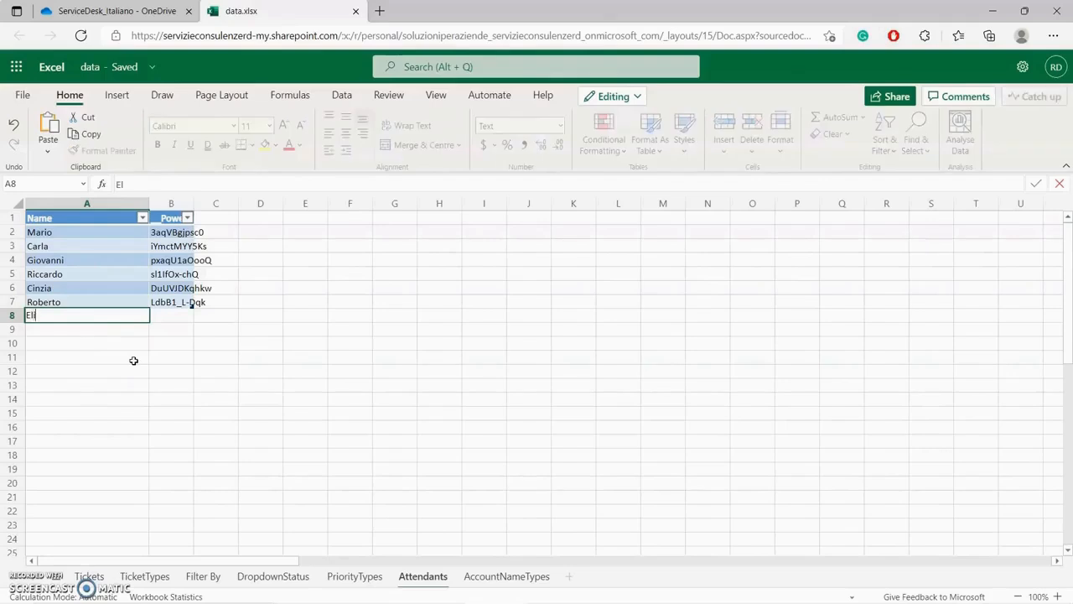
text(isa)
click(133, 360)
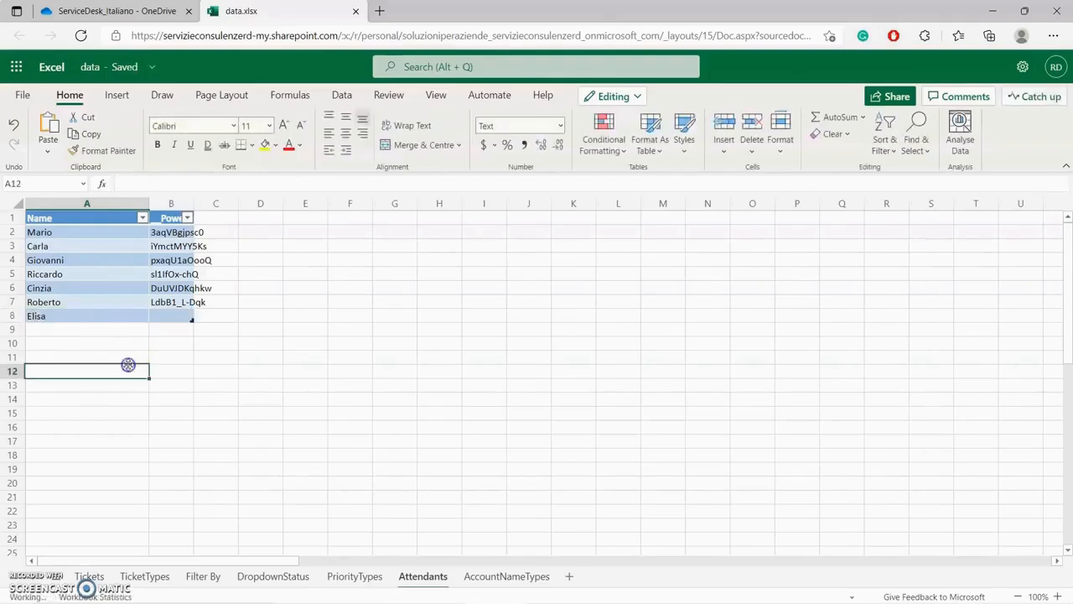
click(82, 329)
text(Giuseppe)
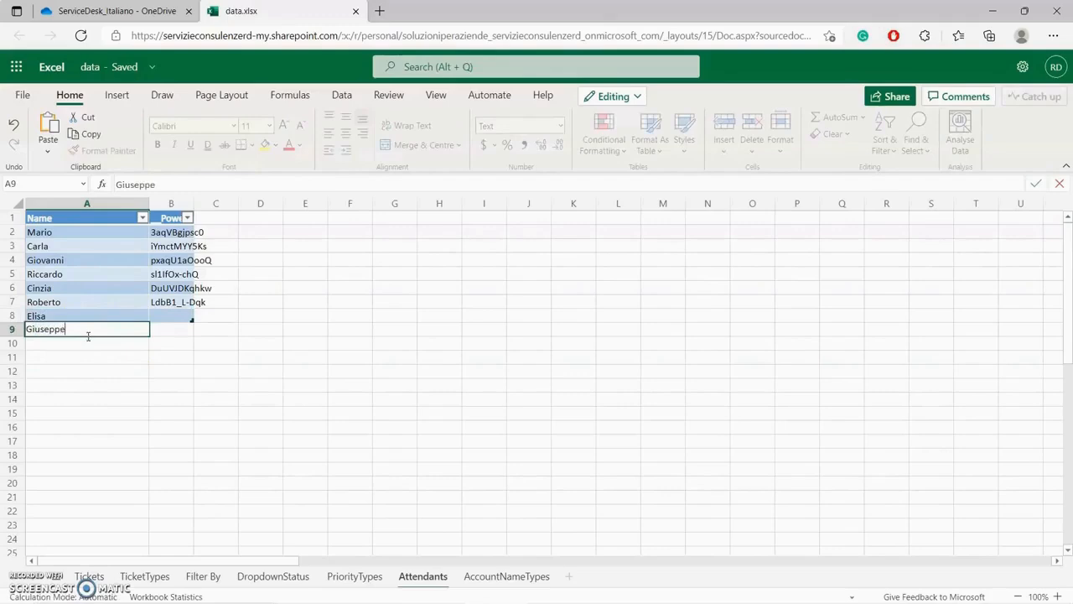
click(287, 431)
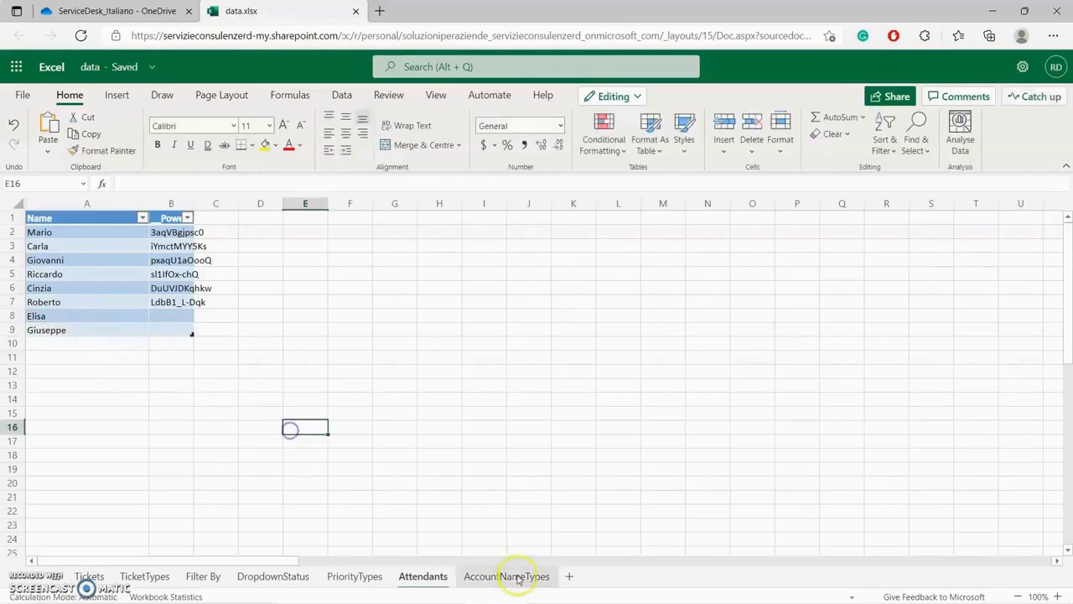
On the AccountNameTypes sheet, widen the AccountNameTypes column and change the entry in A2 to Roma nord.
click(513, 576)
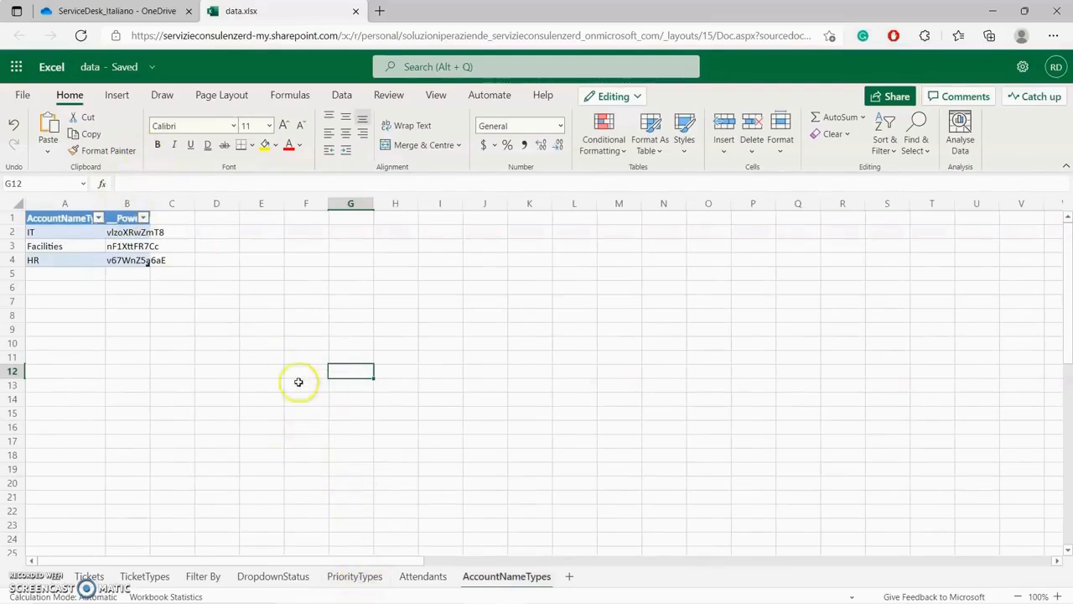
drag(108, 205, 147, 206)
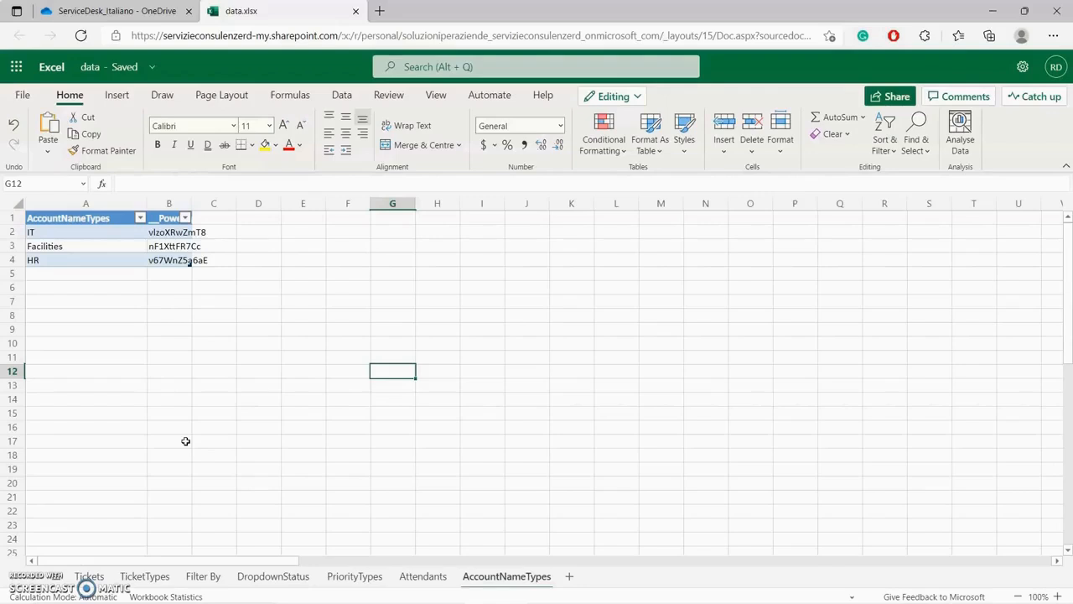
click(65, 236)
double_click(66, 236)
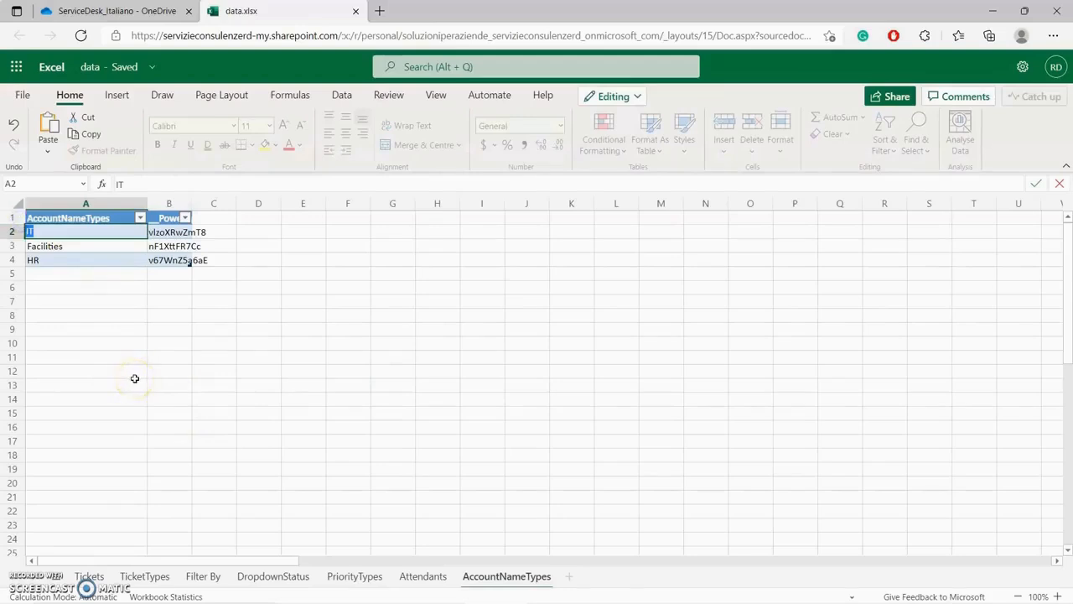
text(Roma nord)
click(133, 359)
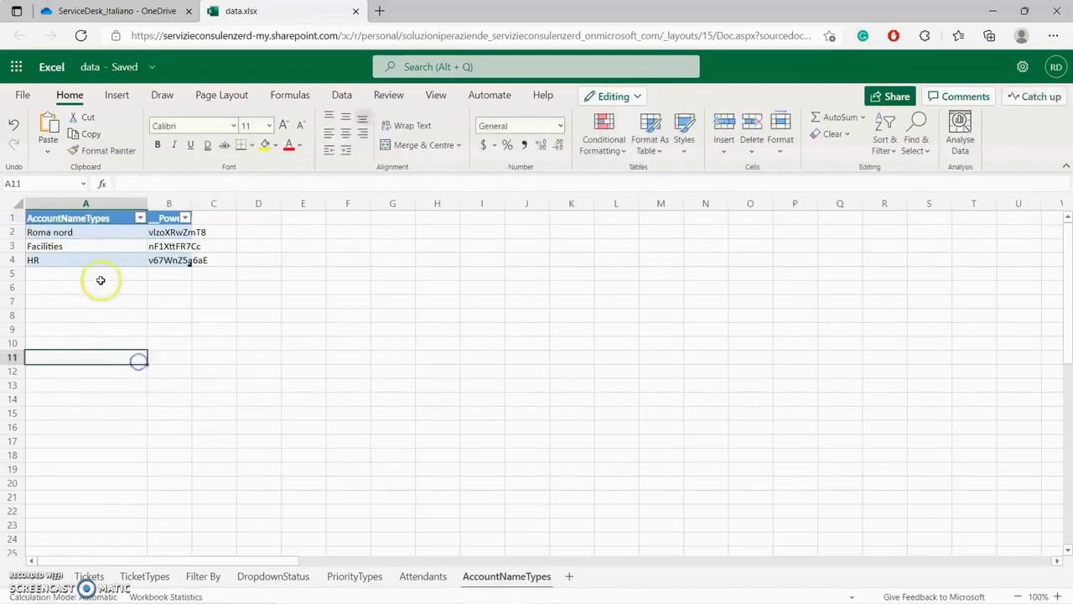
Change the AccountNameTypes entries in A3 and A4 to Roma sud and Roma est.
click(83, 247)
double_click(84, 246)
drag(83, 246, 83, 336)
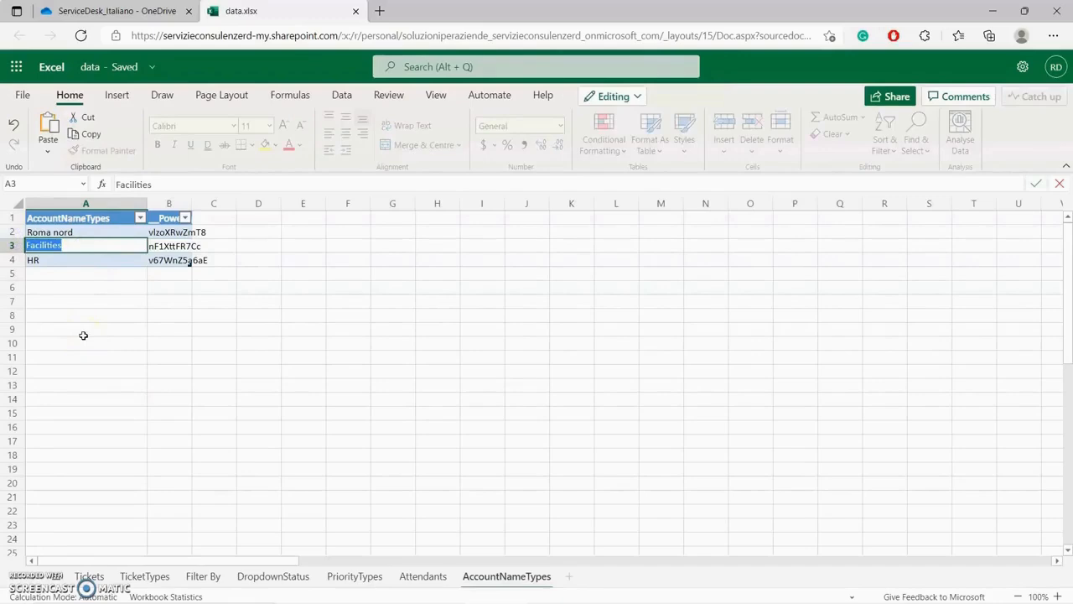
text(Roma sud)
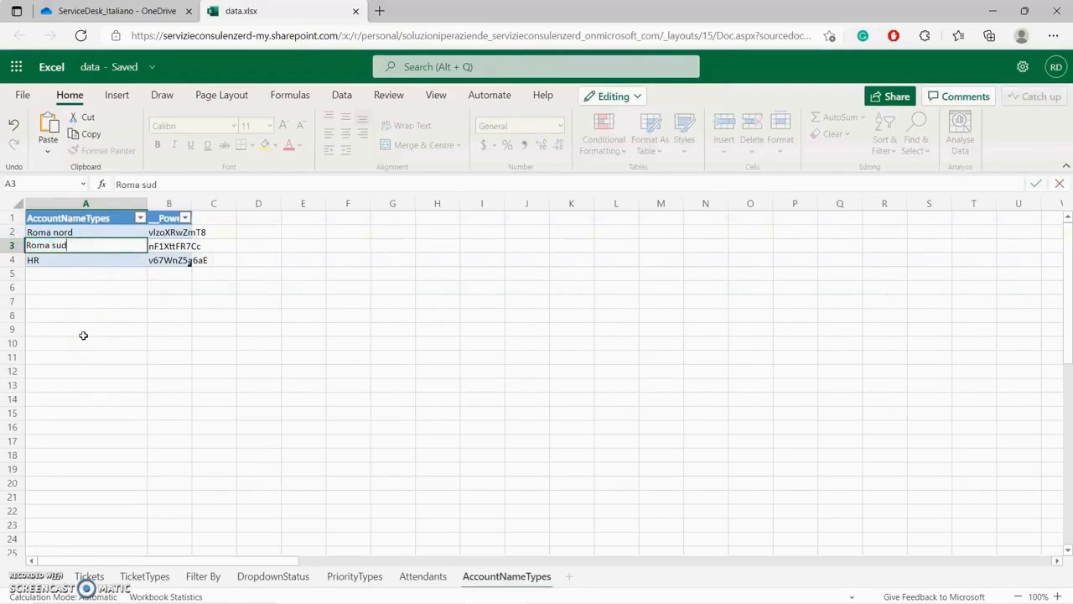
click(132, 315)
click(74, 261)
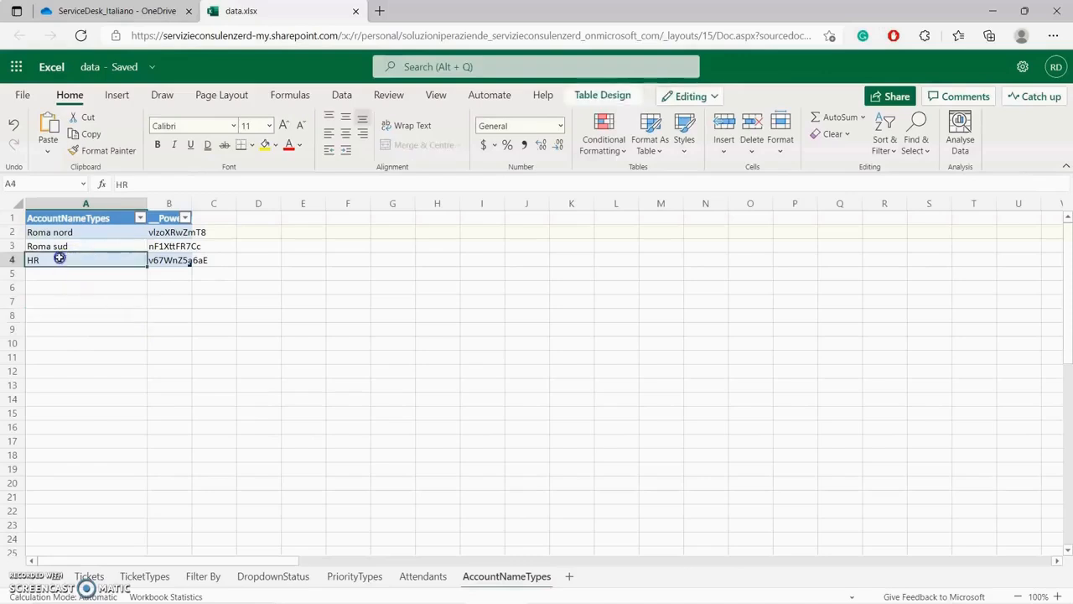
double_click(43, 259)
mouse_move(31, 263)
mouse_down()
mouse_move(43, 262)
mouse_move(25, 259)
mouse_up()
text(R)
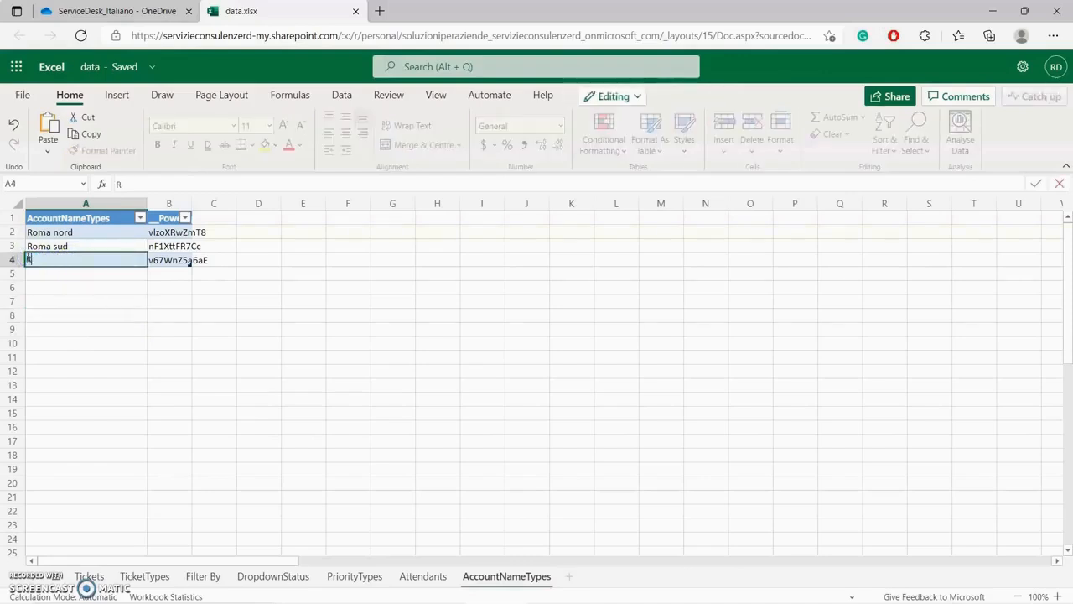
text(oma est)
Add Roma ovest in A5 as a new AccountNameTypes entry.
click(76, 279)
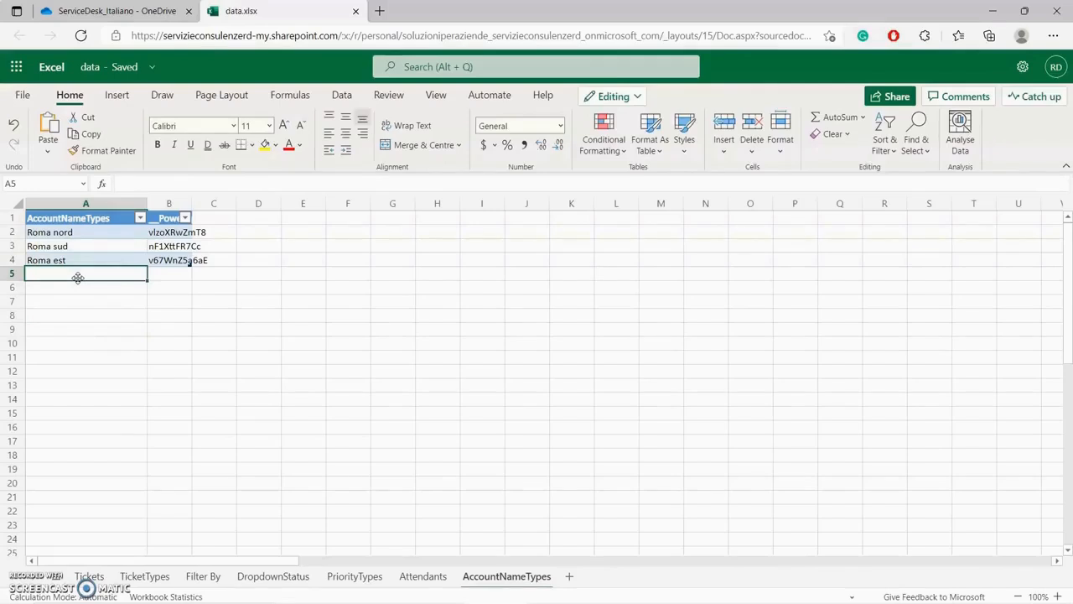
text(Roma o)
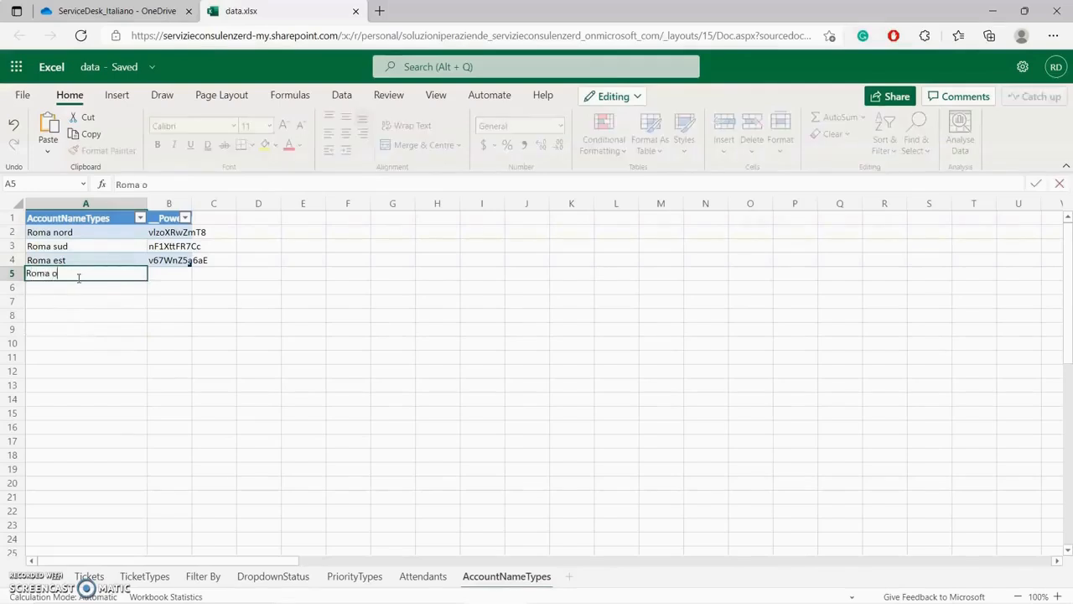
text(vest)
click(215, 343)
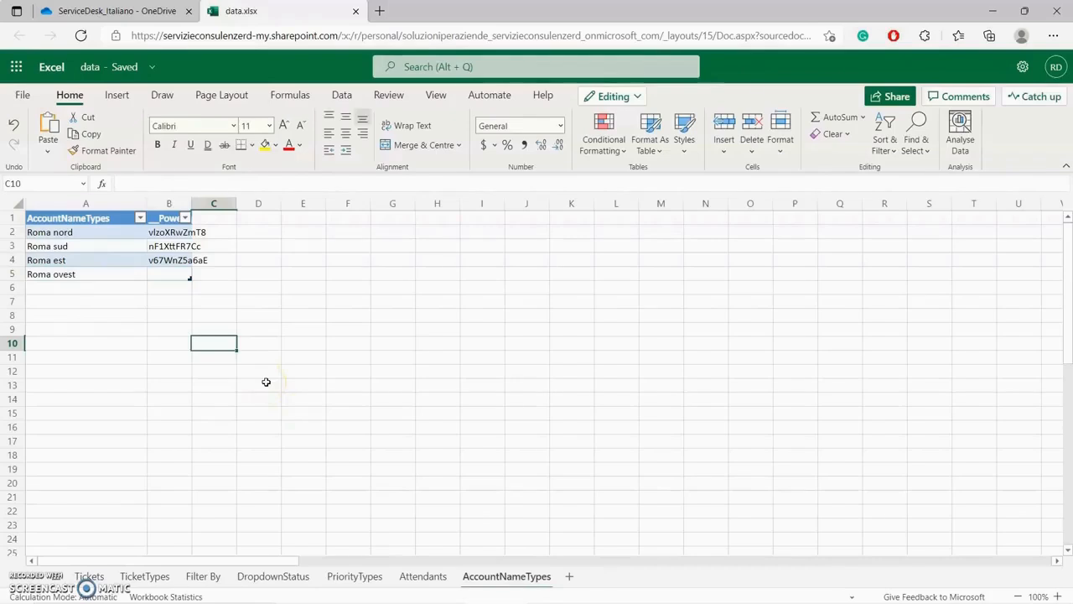
Close the data workbook and return to the Templates folder in OneDrive.
click(128, 72)
click(357, 11)
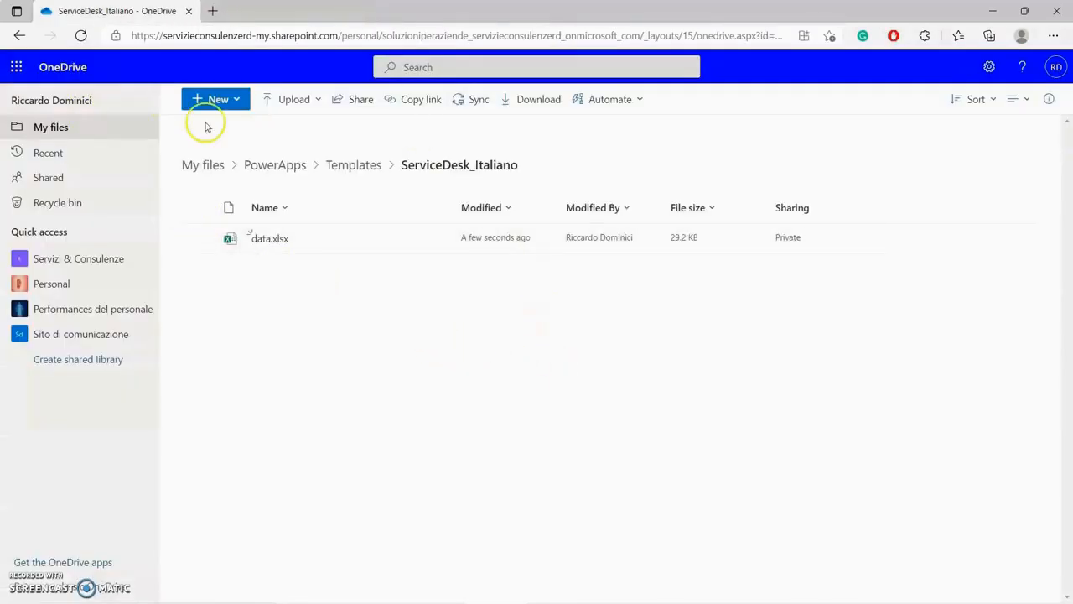
click(15, 39)
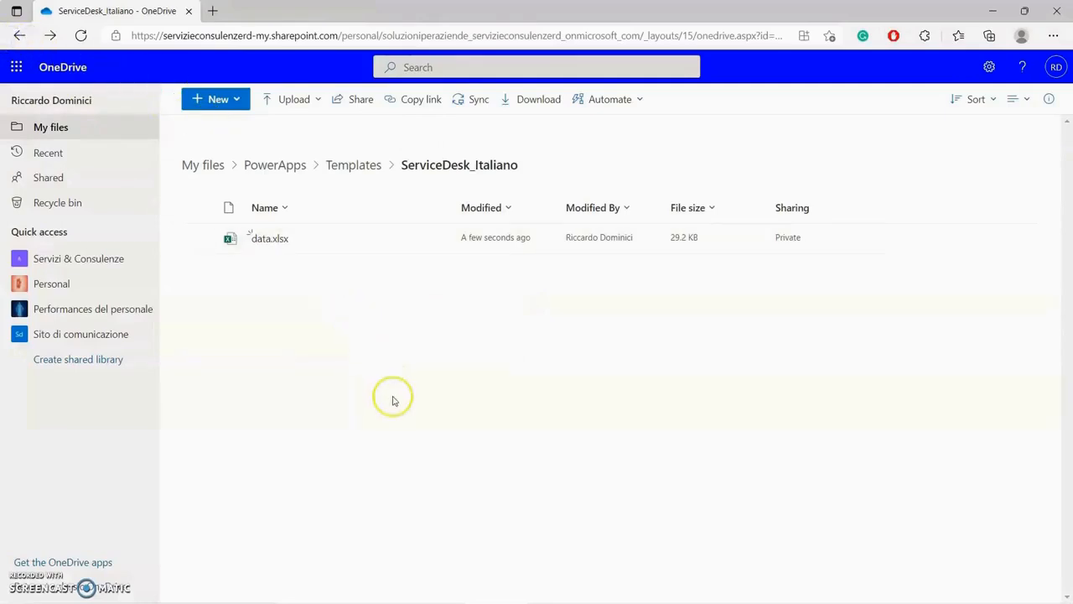
click(19, 37)
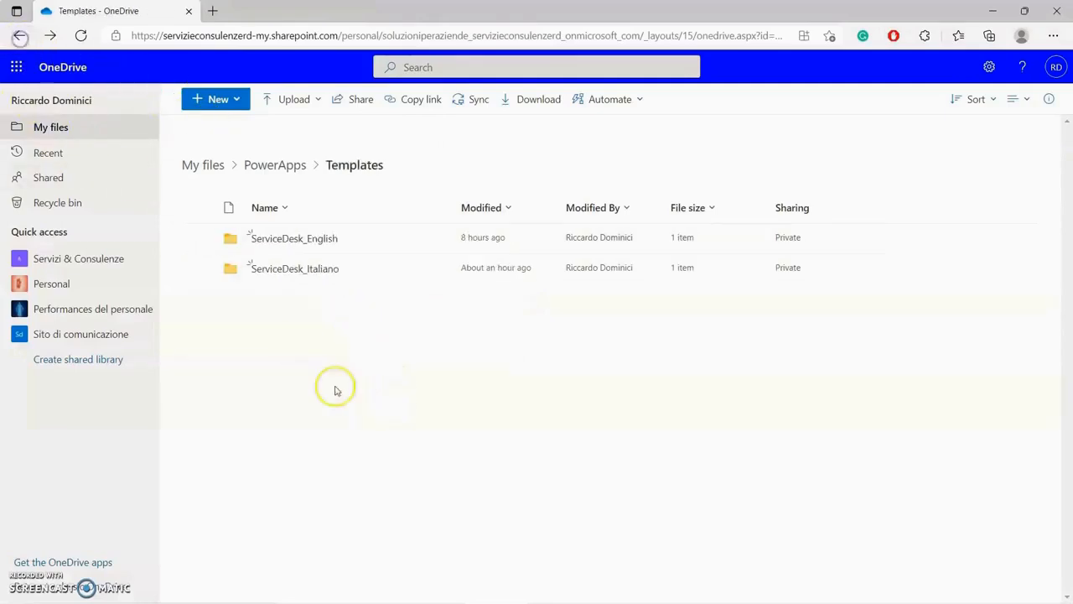